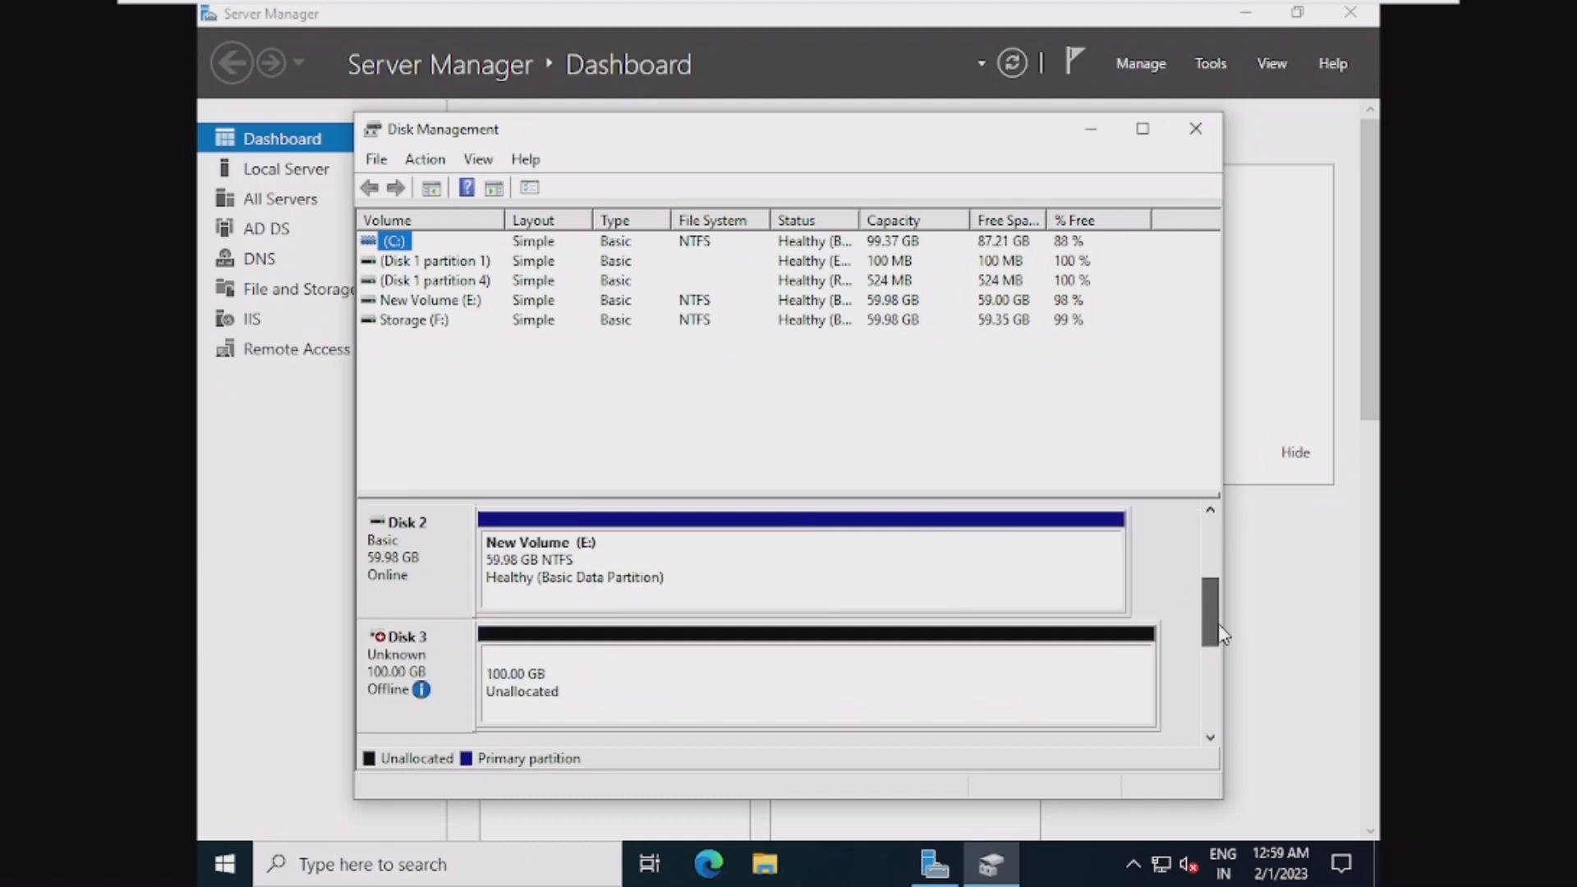
# Bring the 100 GB Disk 3 online, initialize it with the GPT partition style, and close Disk Management
pyautogui.rightClick(455, 685)
pyautogui.click(485, 681)
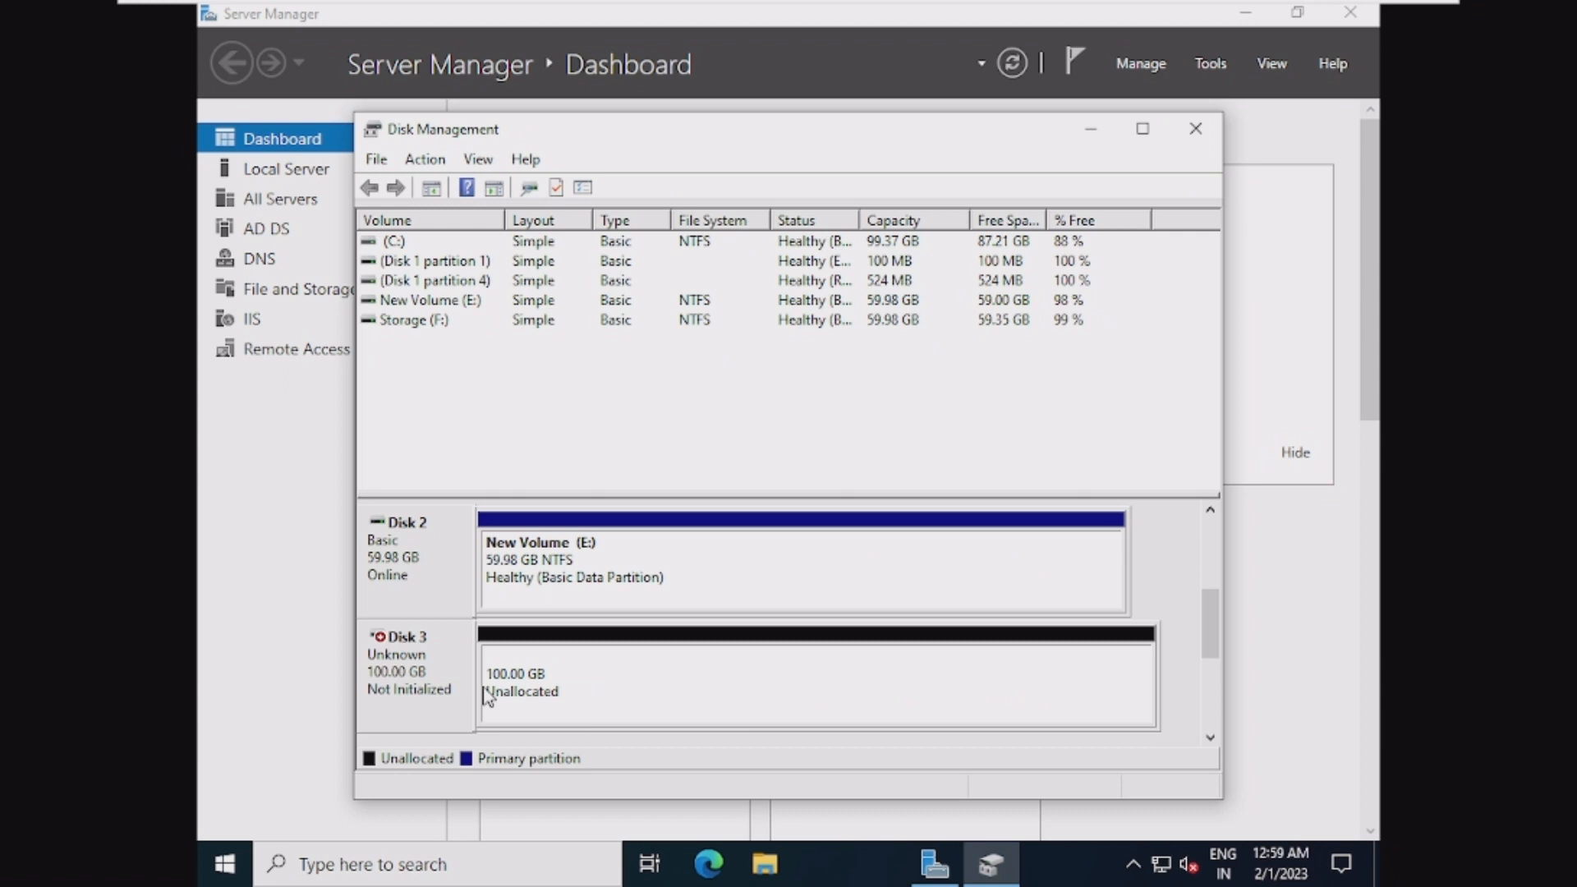
pyautogui.rightClick(450, 675)
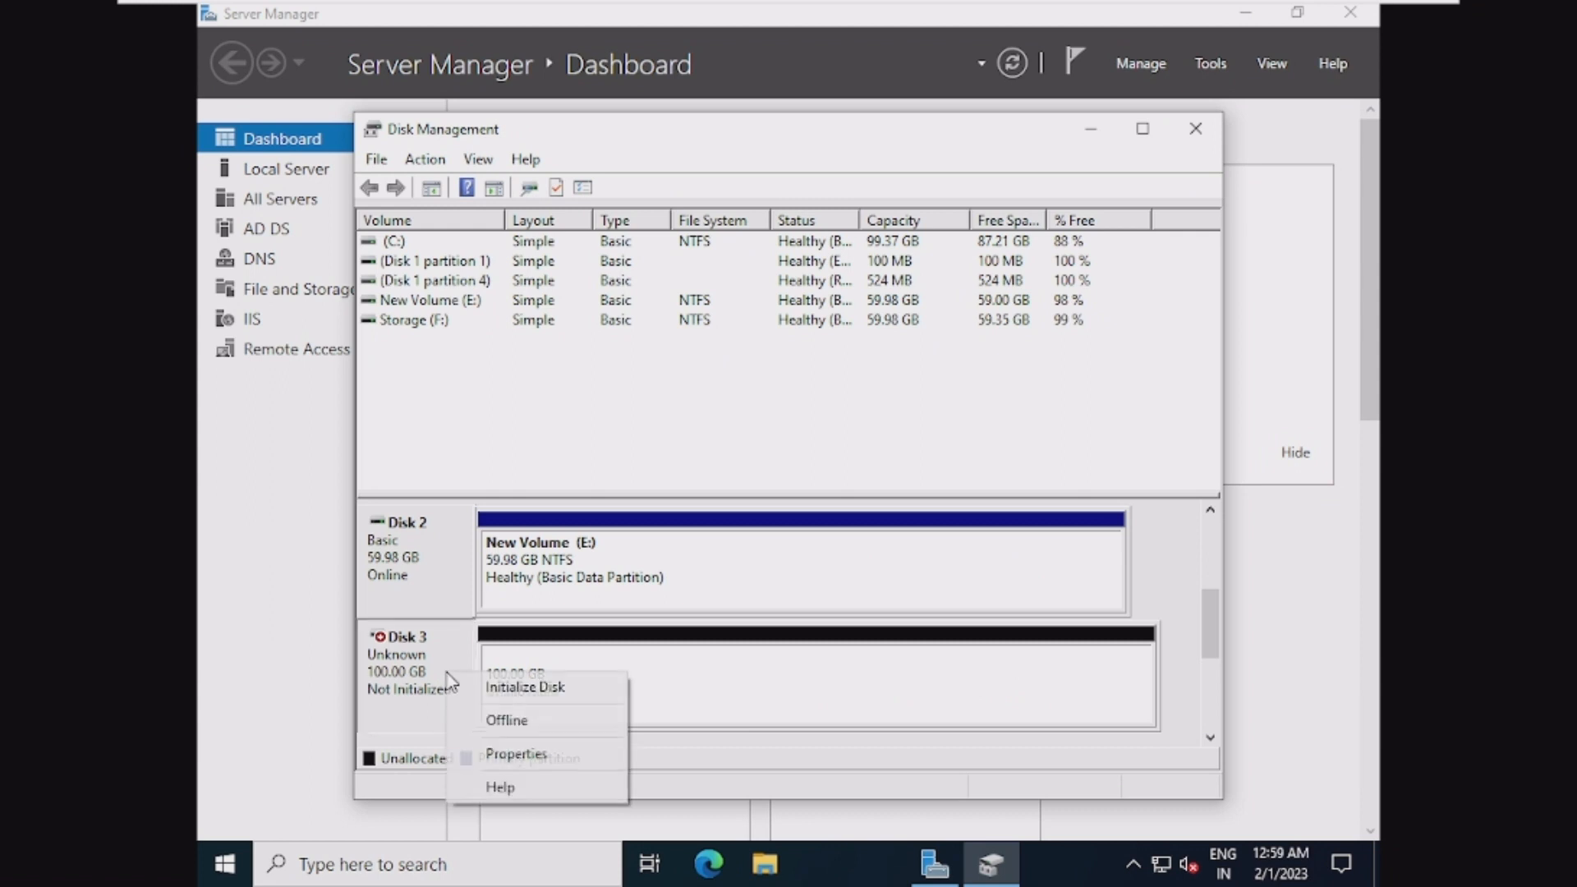
pyautogui.click(486, 688)
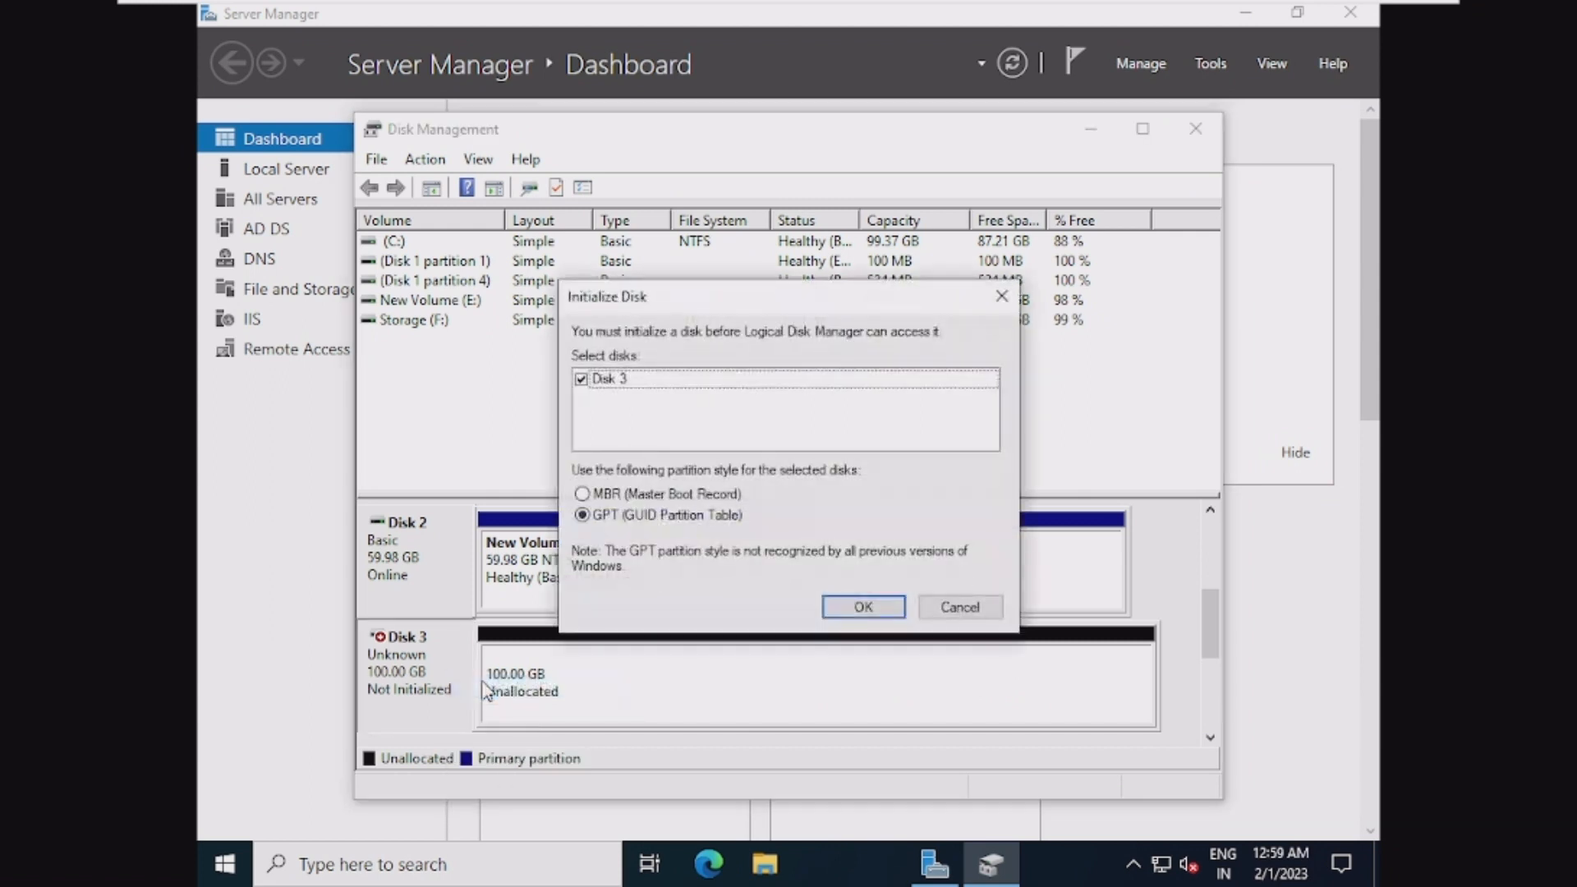
pyautogui.click(849, 608)
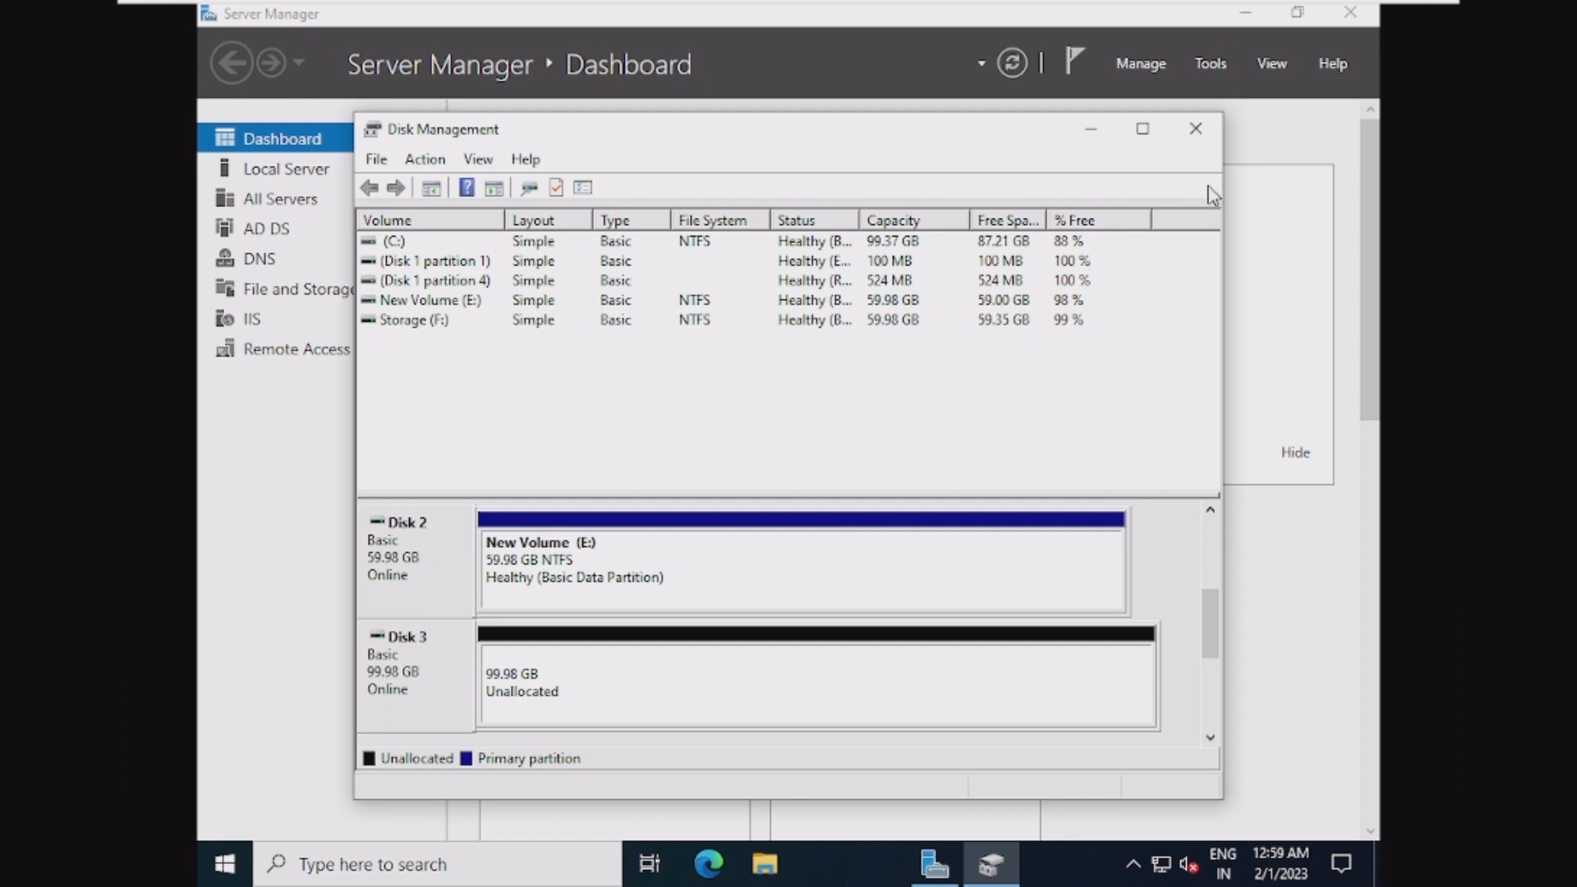
pyautogui.click(1196, 129)
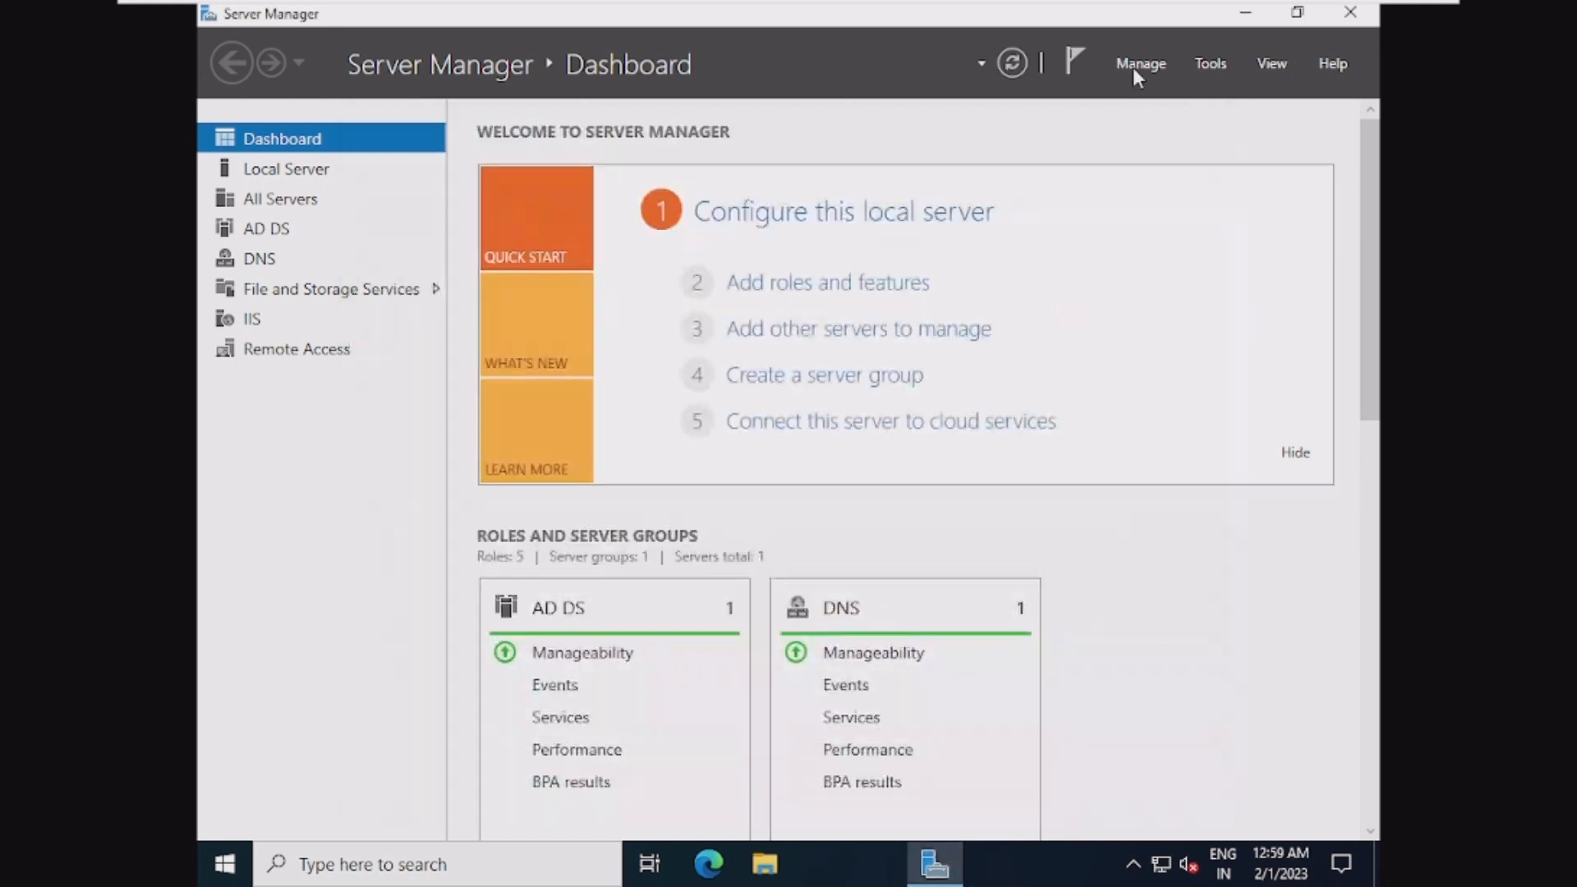
# Start adding roles and features with a role-based installation on DC.pro.local, proceeding to feature selection without adding any server roles
pyautogui.click(1134, 72)
pyautogui.click(1165, 100)
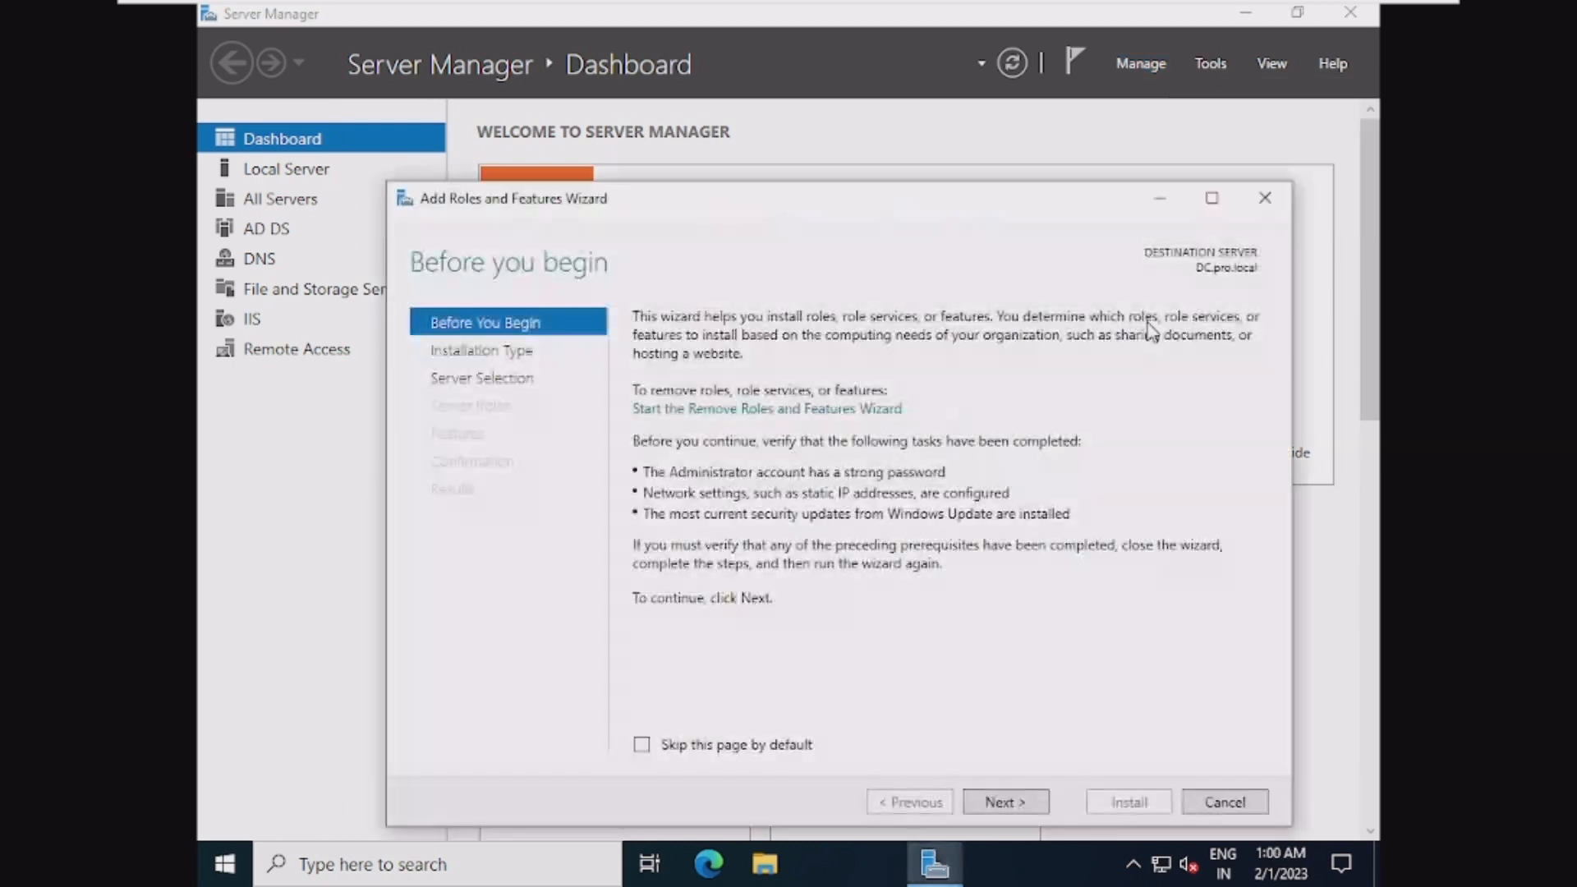
pyautogui.click(997, 804)
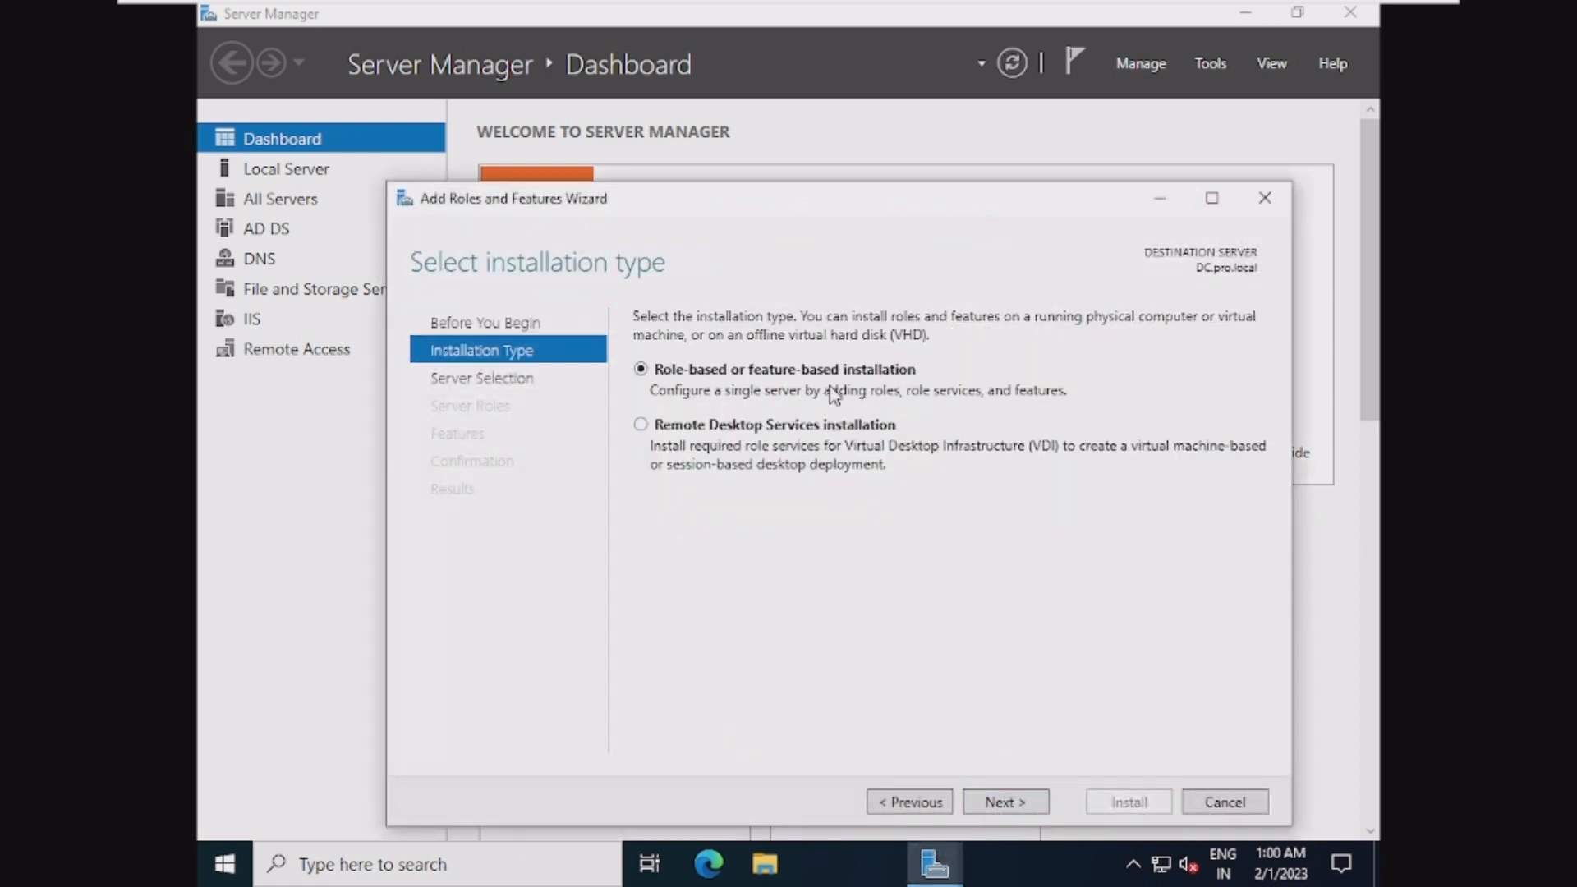
pyautogui.click(1013, 808)
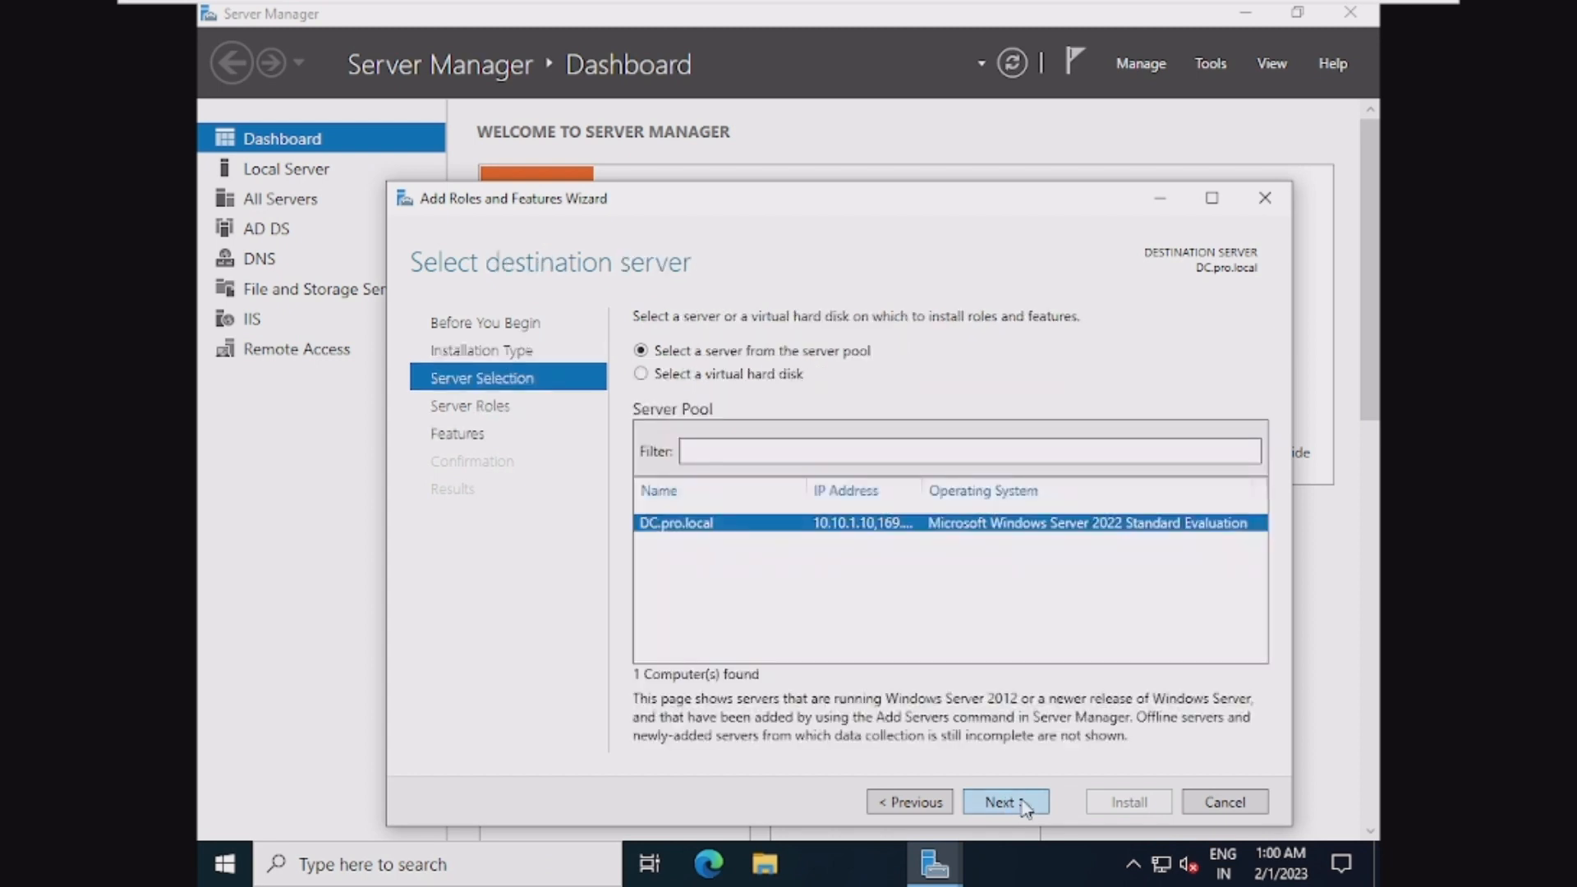
pyautogui.click(1026, 808)
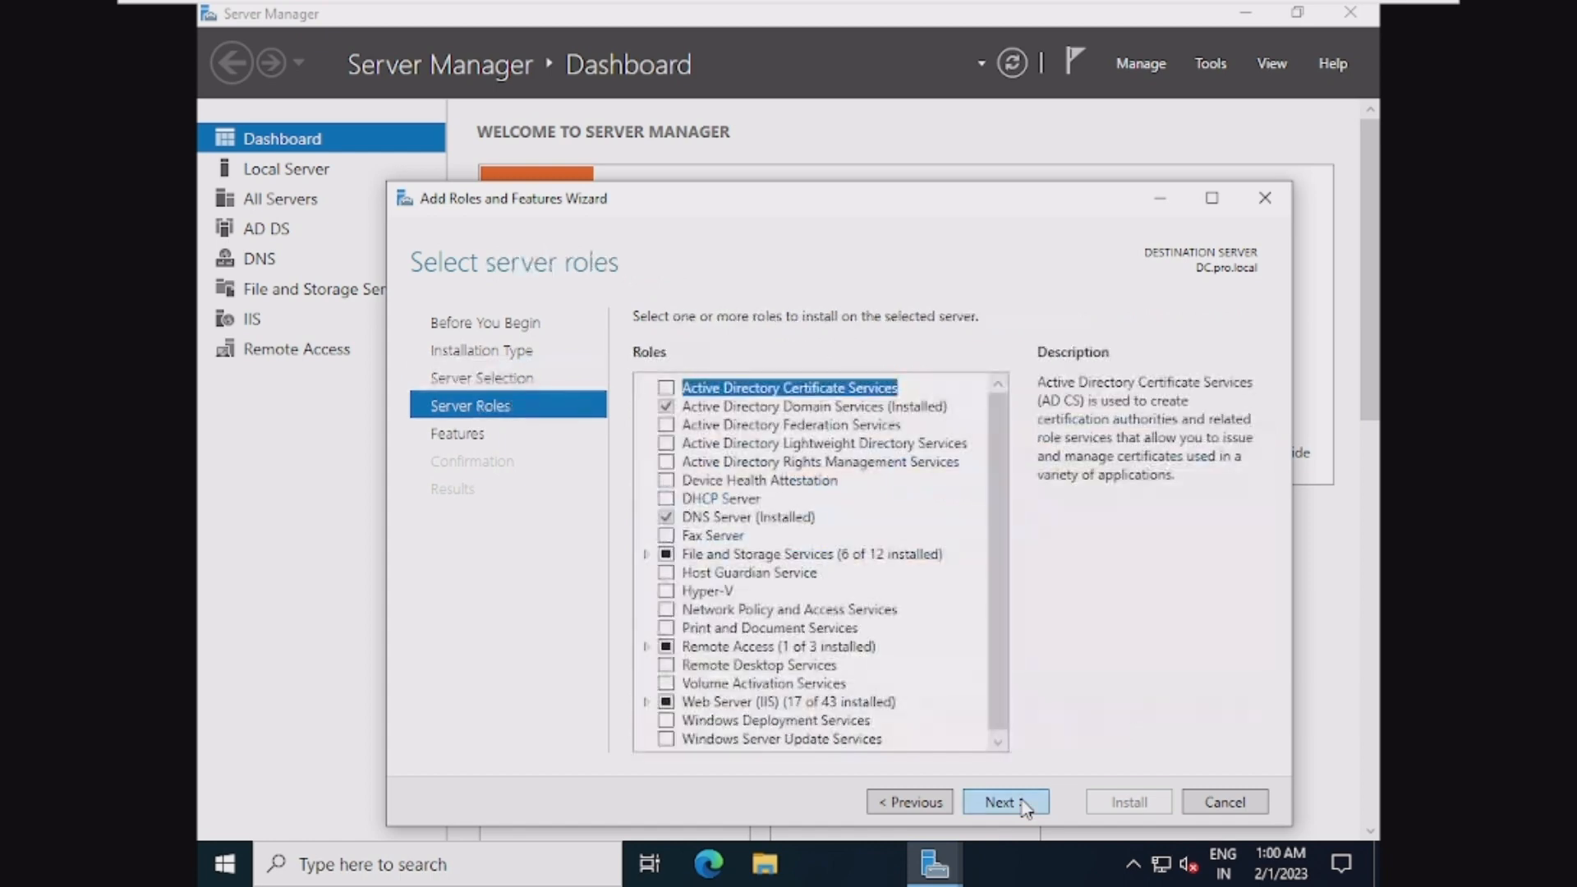
pyautogui.click(814, 552)
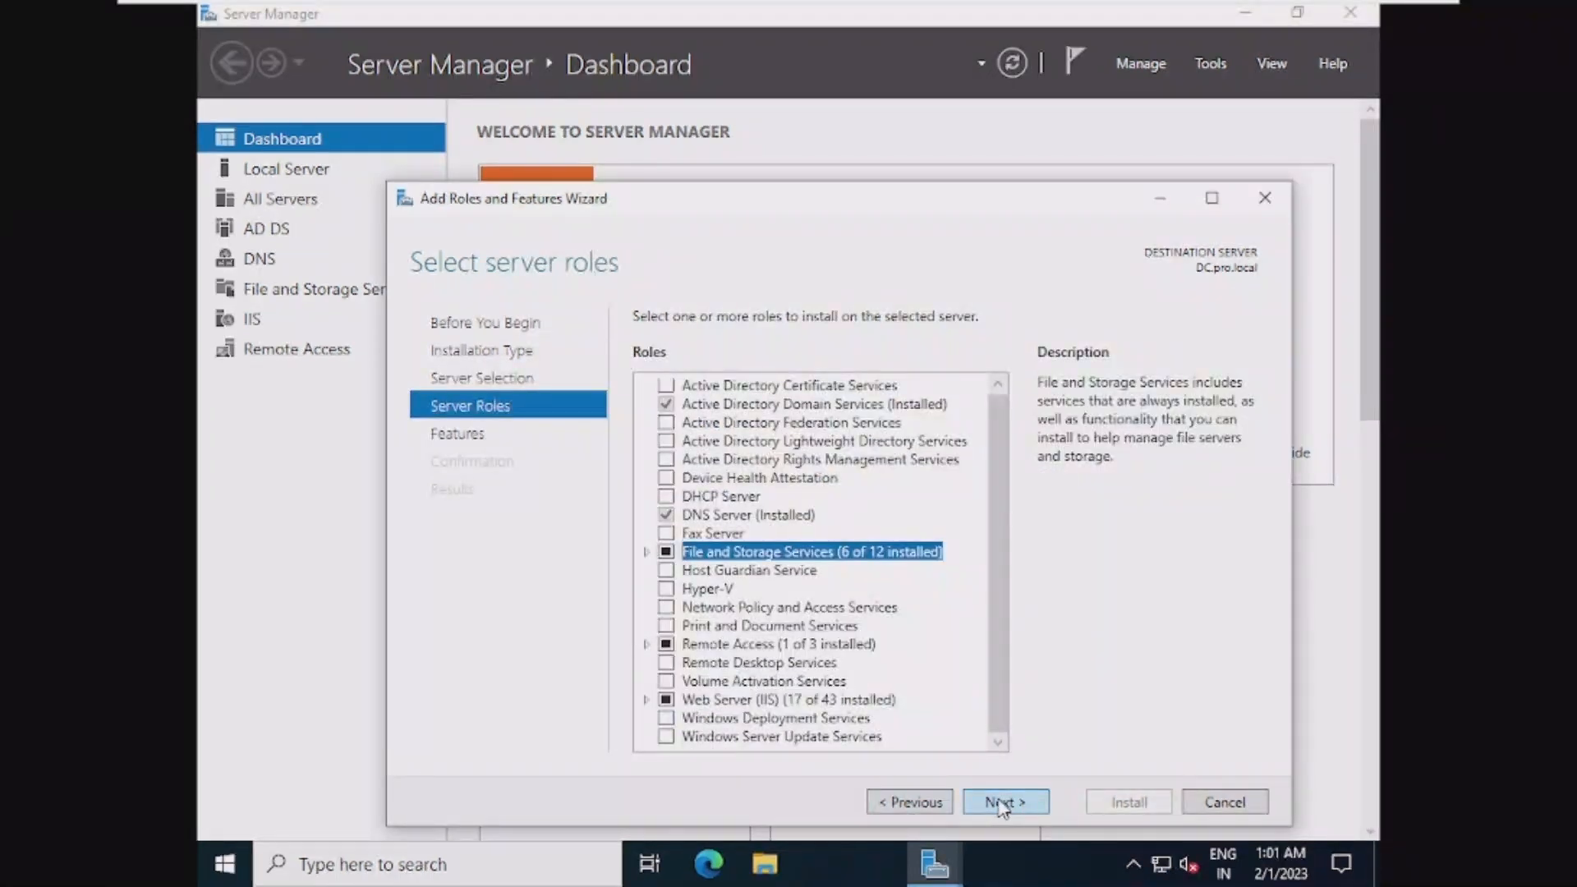
pyautogui.press('Return')
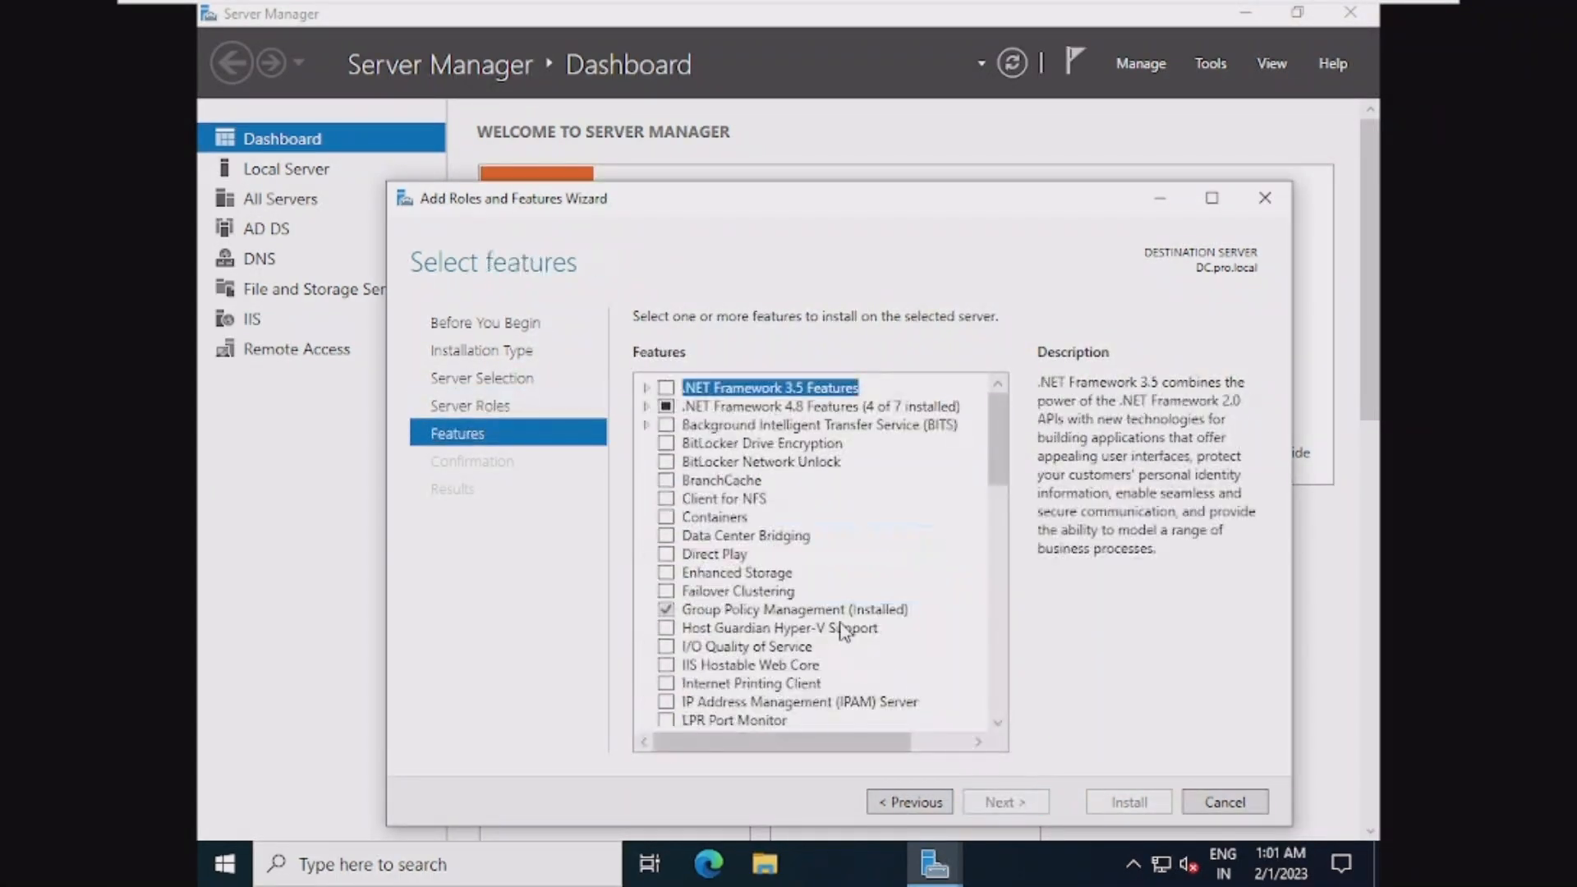
# Select the Windows Server Backup feature, install it, and close the wizard once installation completes
pyautogui.scroll(-7, 839, 630)
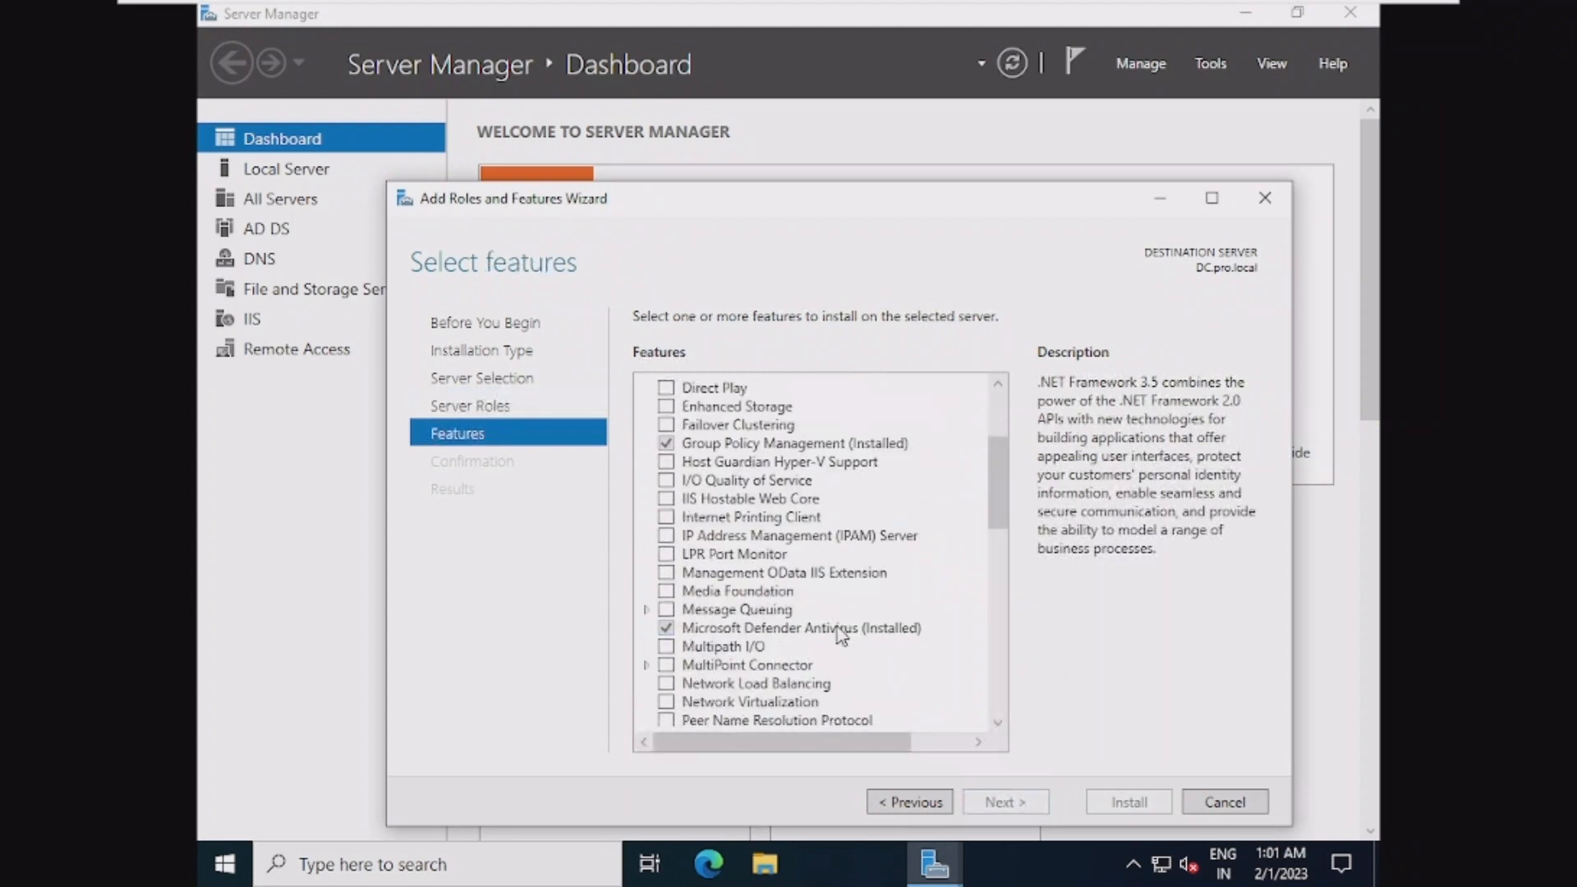
pyautogui.scroll(-1, 831, 648)
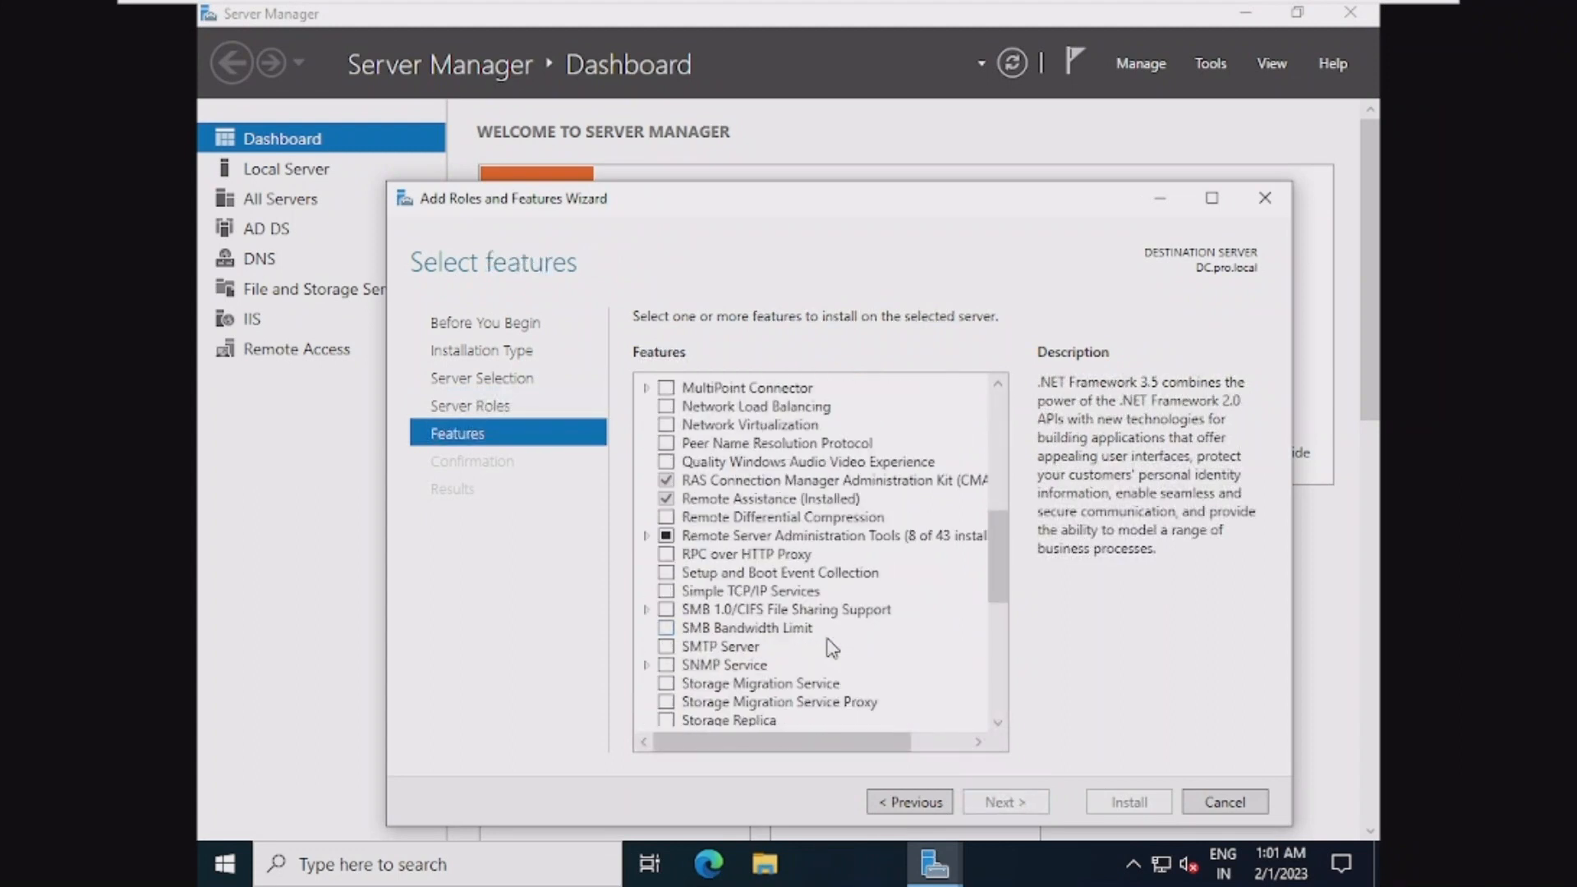
pyautogui.scroll(-1, 832, 648)
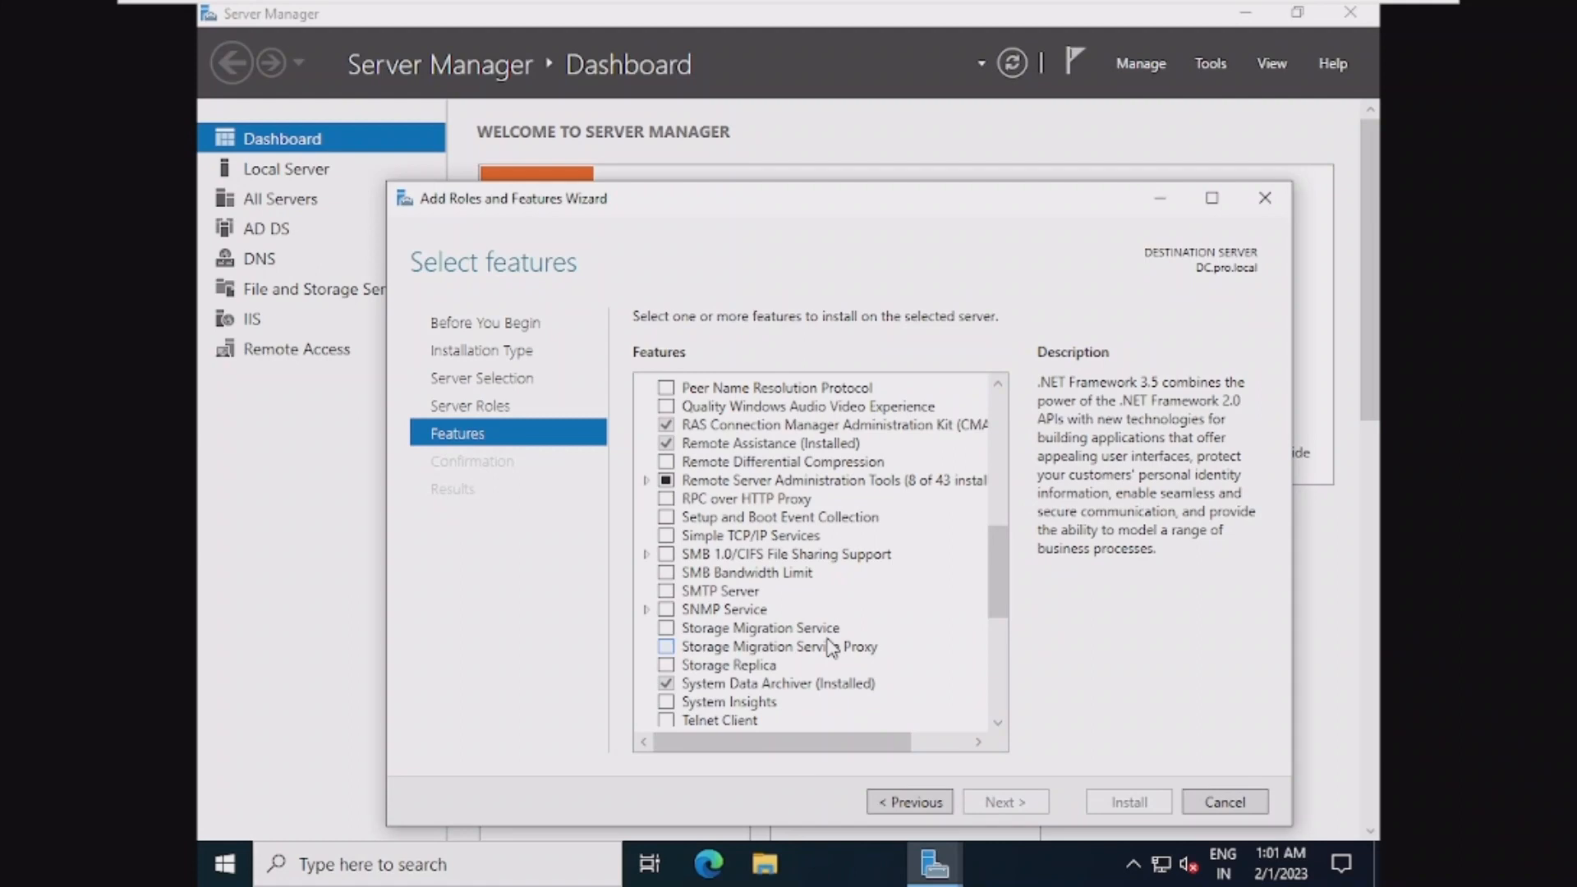
pyautogui.scroll(-5, 813, 651)
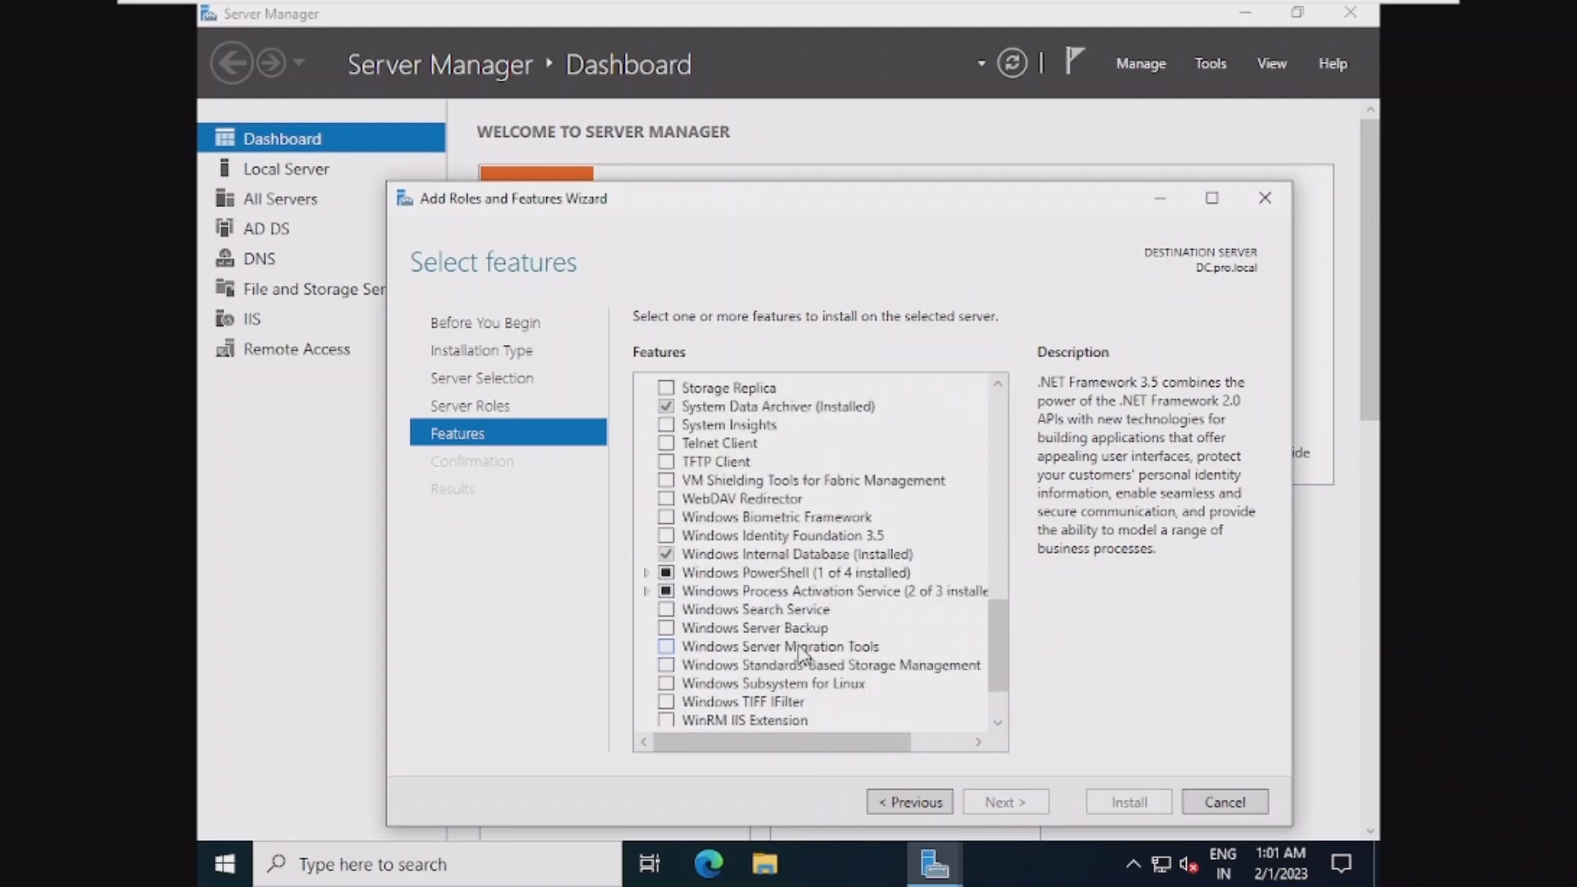
pyautogui.scroll(-2, 803, 655)
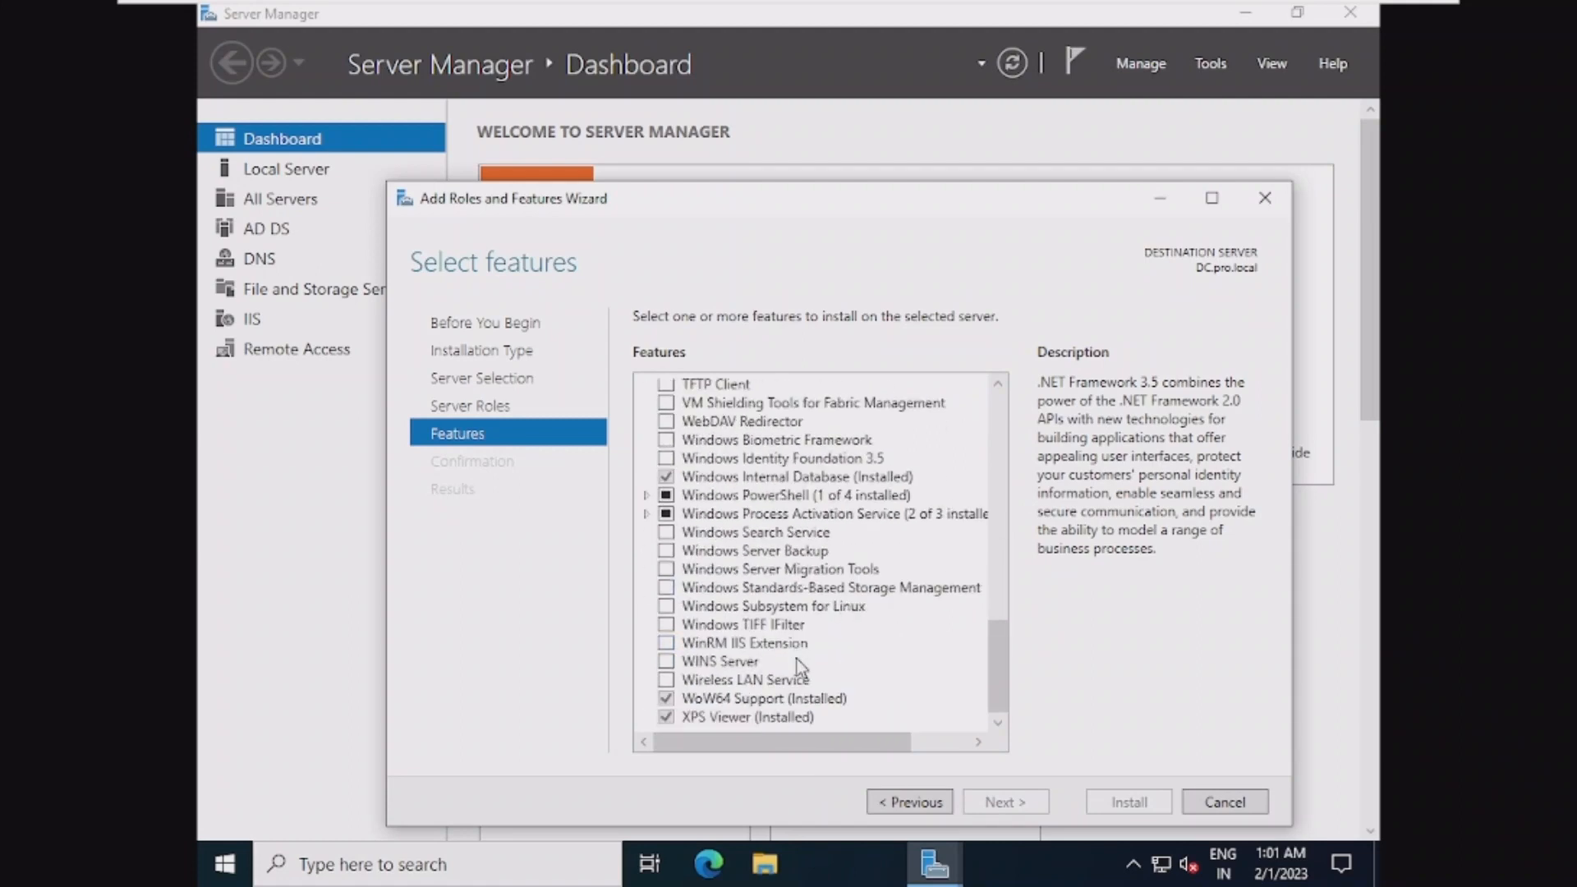
pyautogui.click(667, 555)
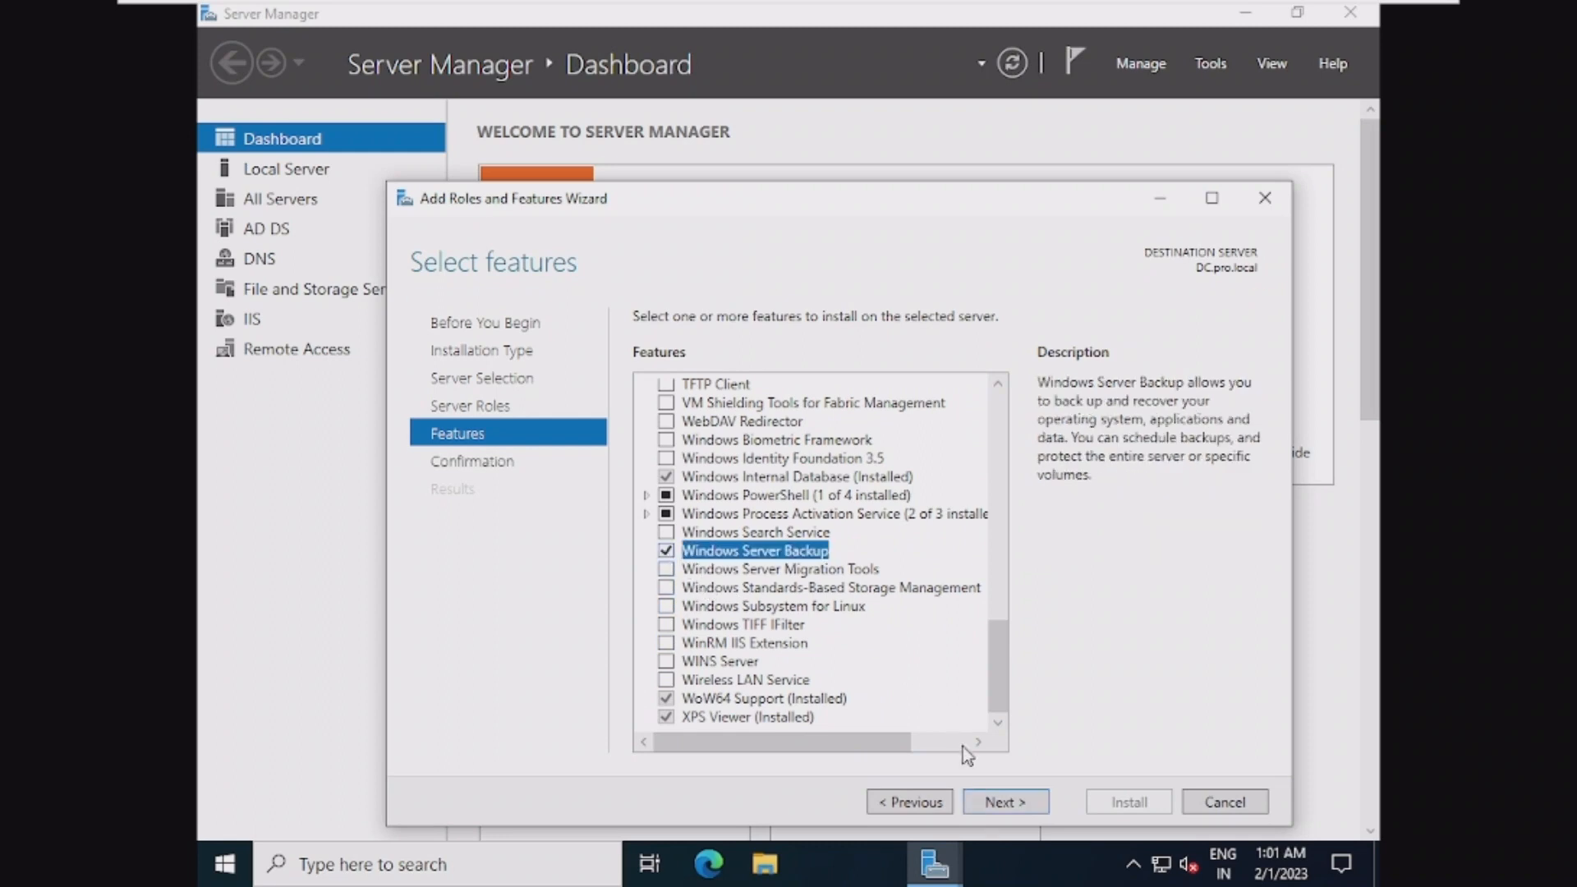
pyautogui.click(980, 802)
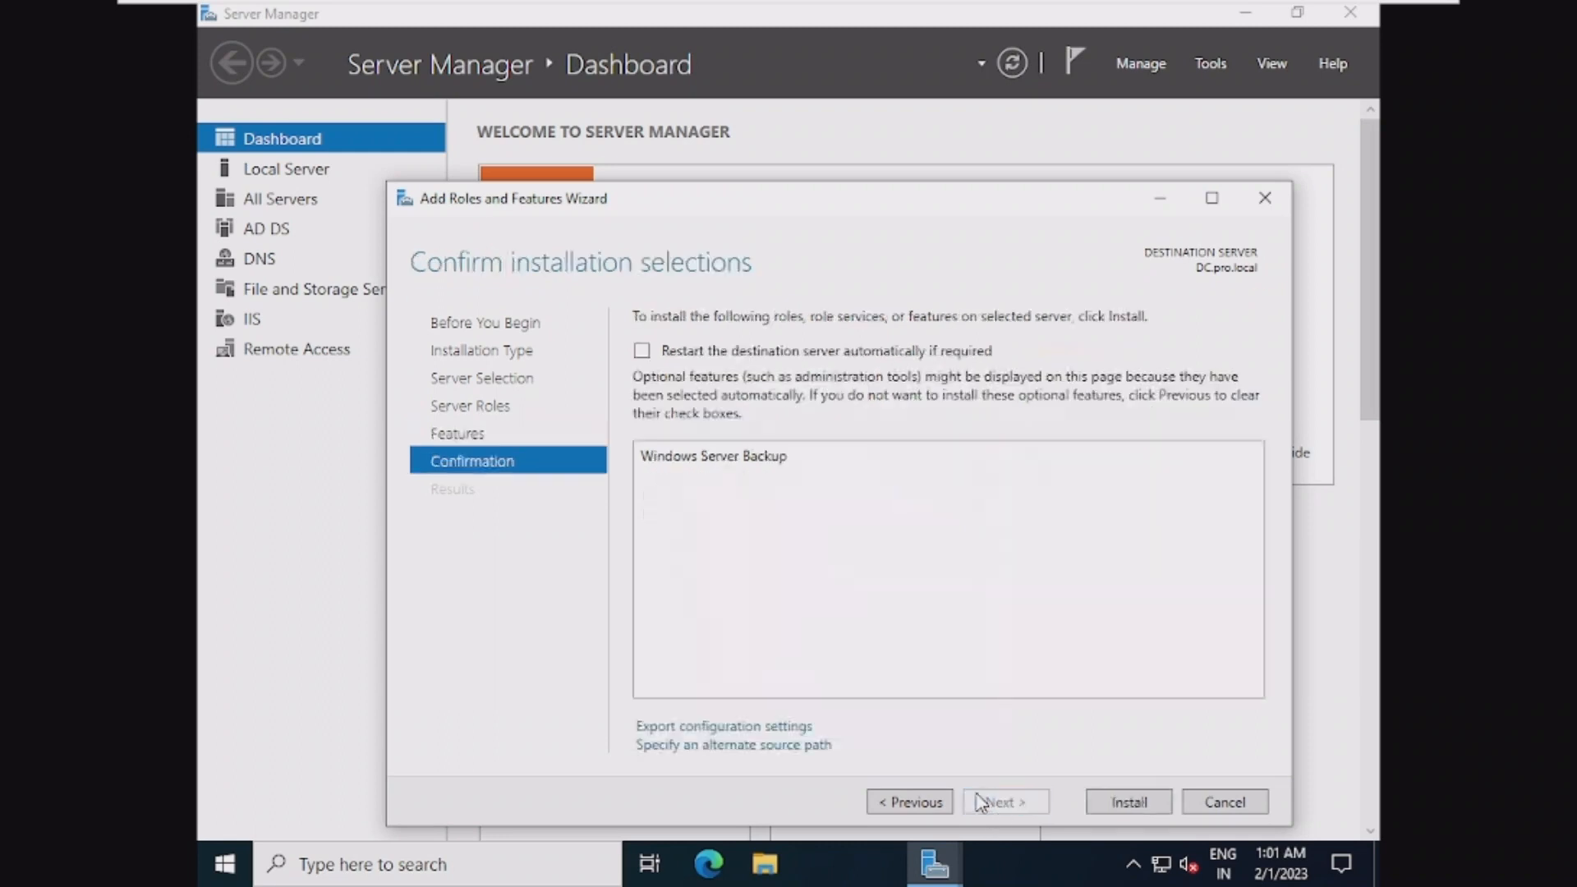
pyautogui.click(1130, 802)
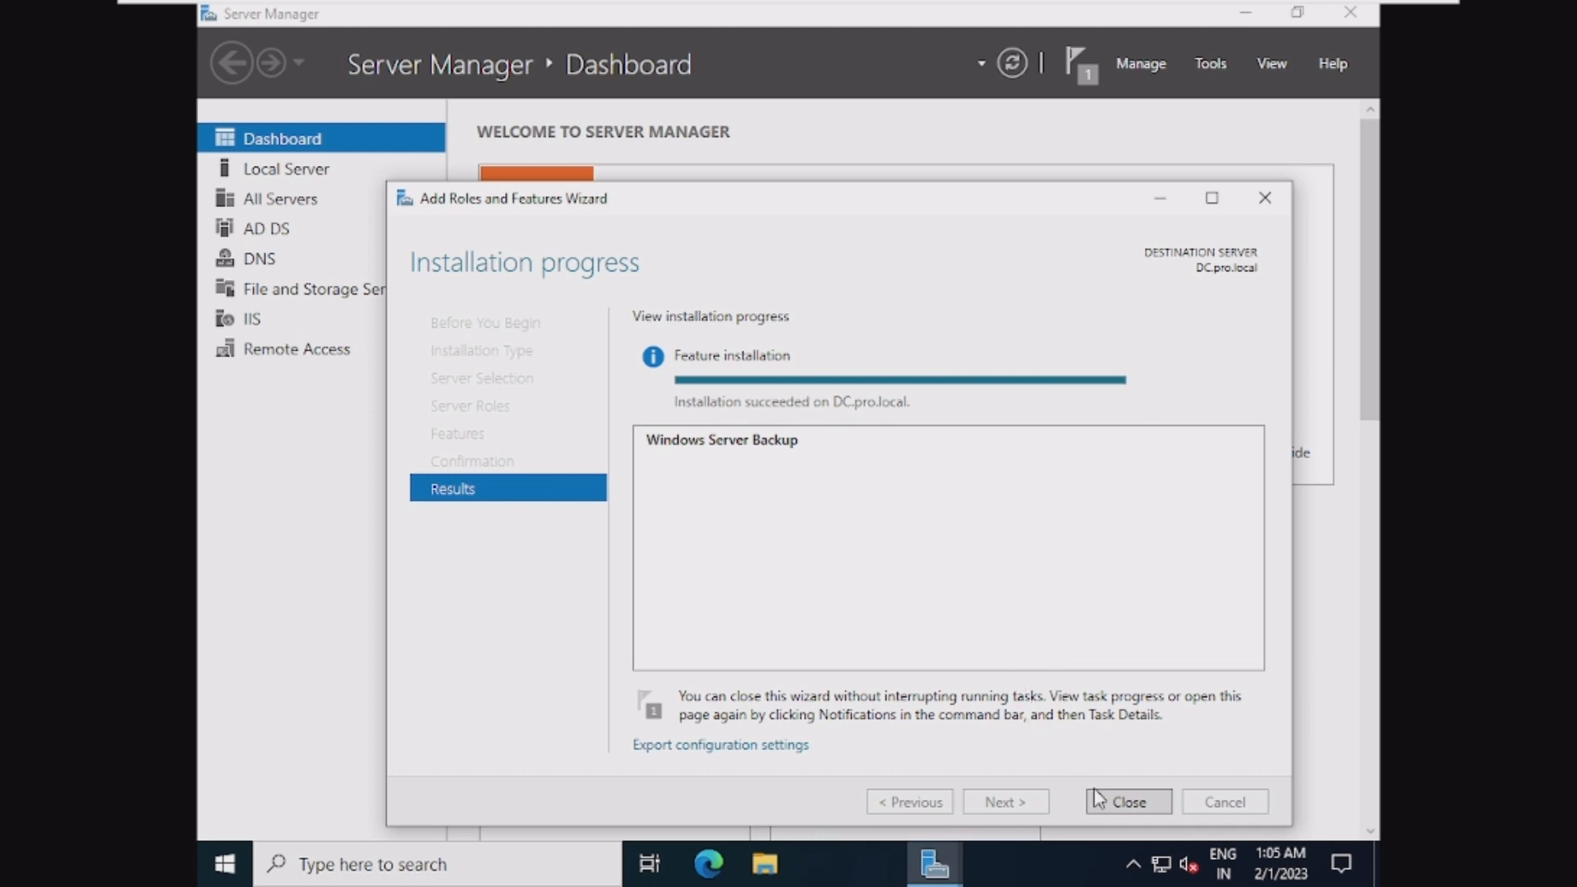
pyautogui.click(1130, 802)
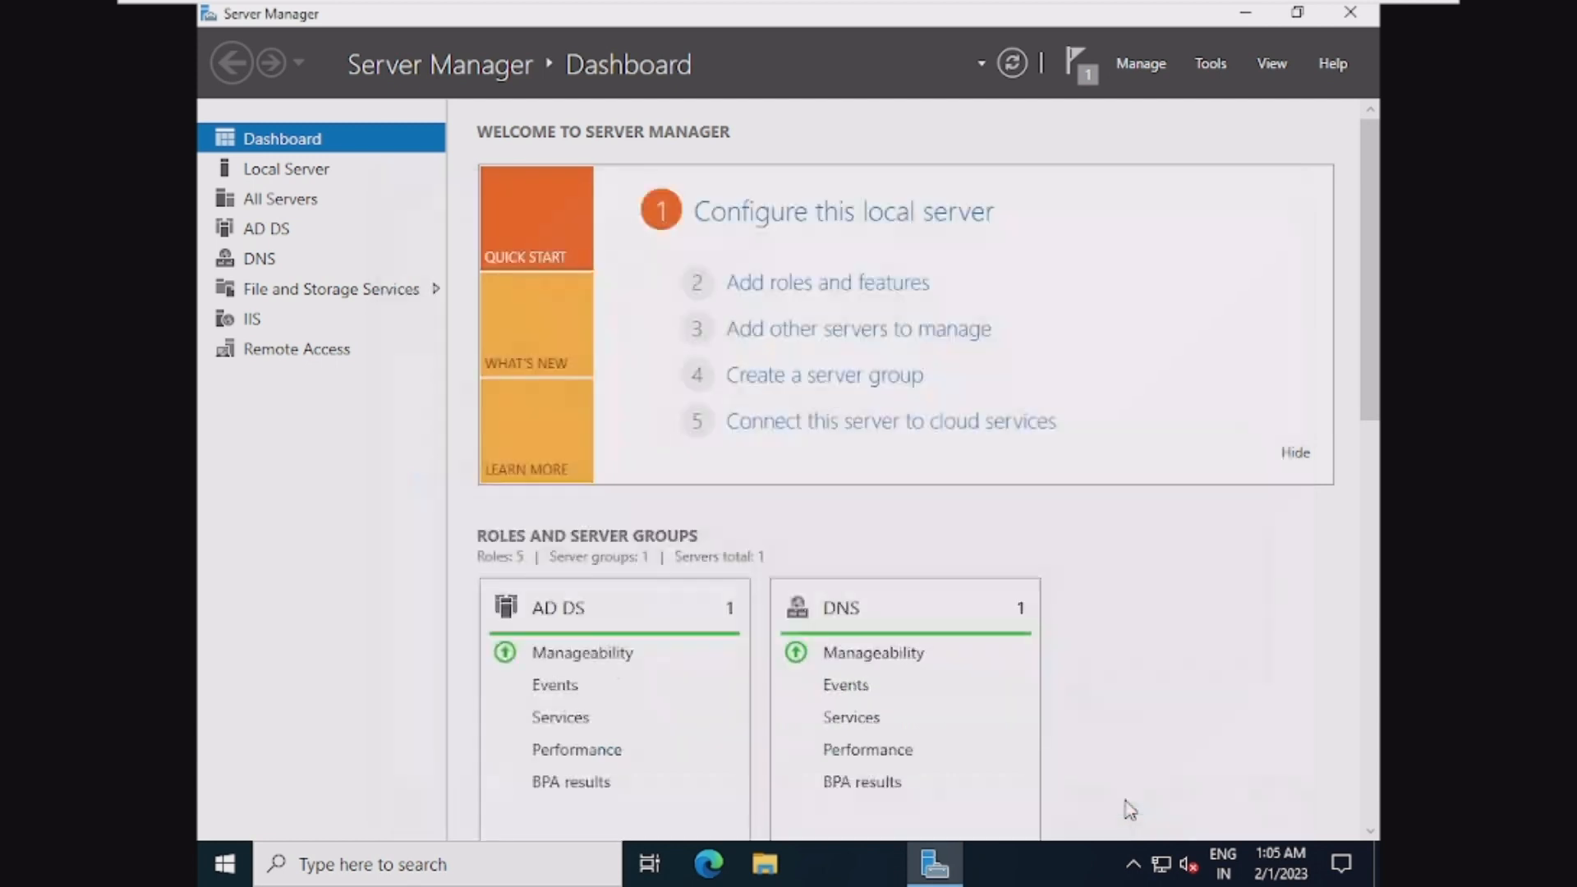
# Open the Windows Server Backup console from Server Manager and show its Local Backup node
pyautogui.click(1201, 69)
pyautogui.scroll(-2, 1142, 411)
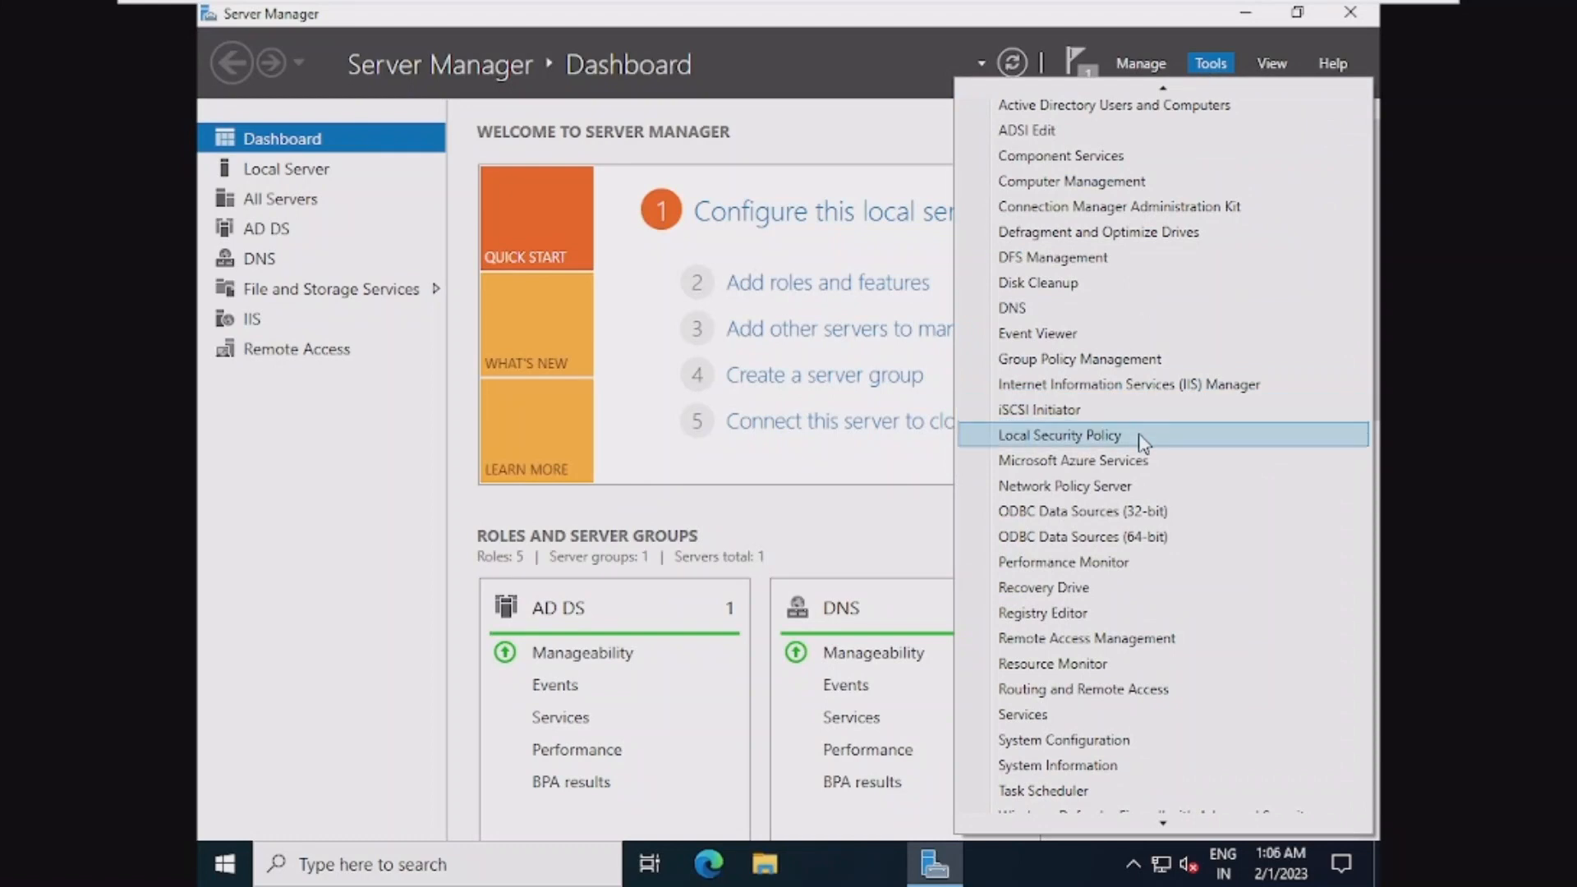
pyautogui.scroll(-1, 1116, 591)
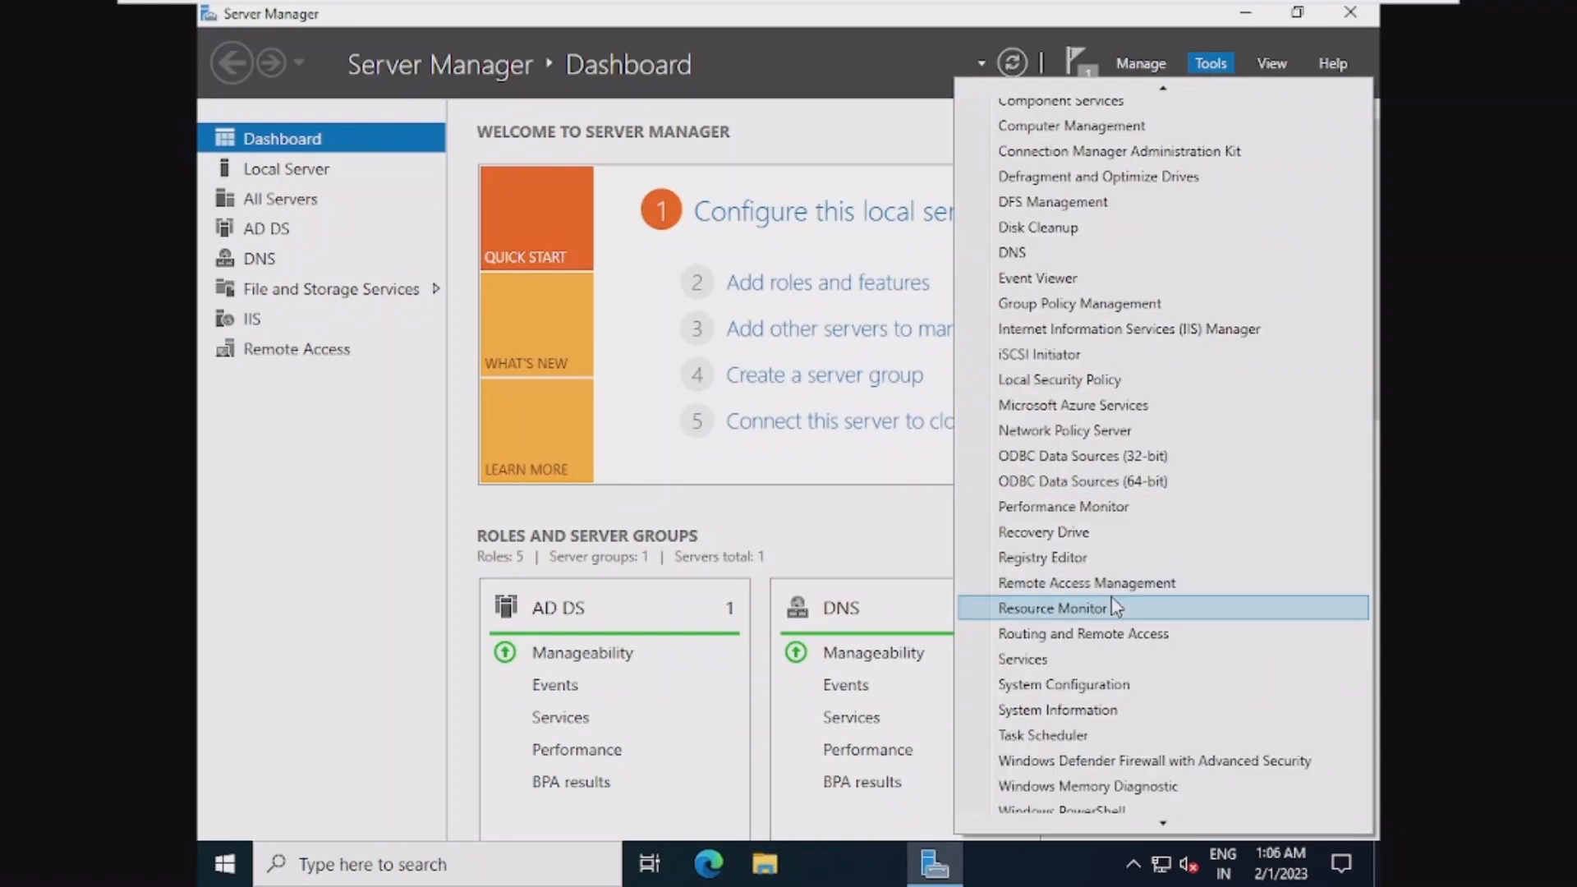
pyautogui.scroll(-2, 1116, 612)
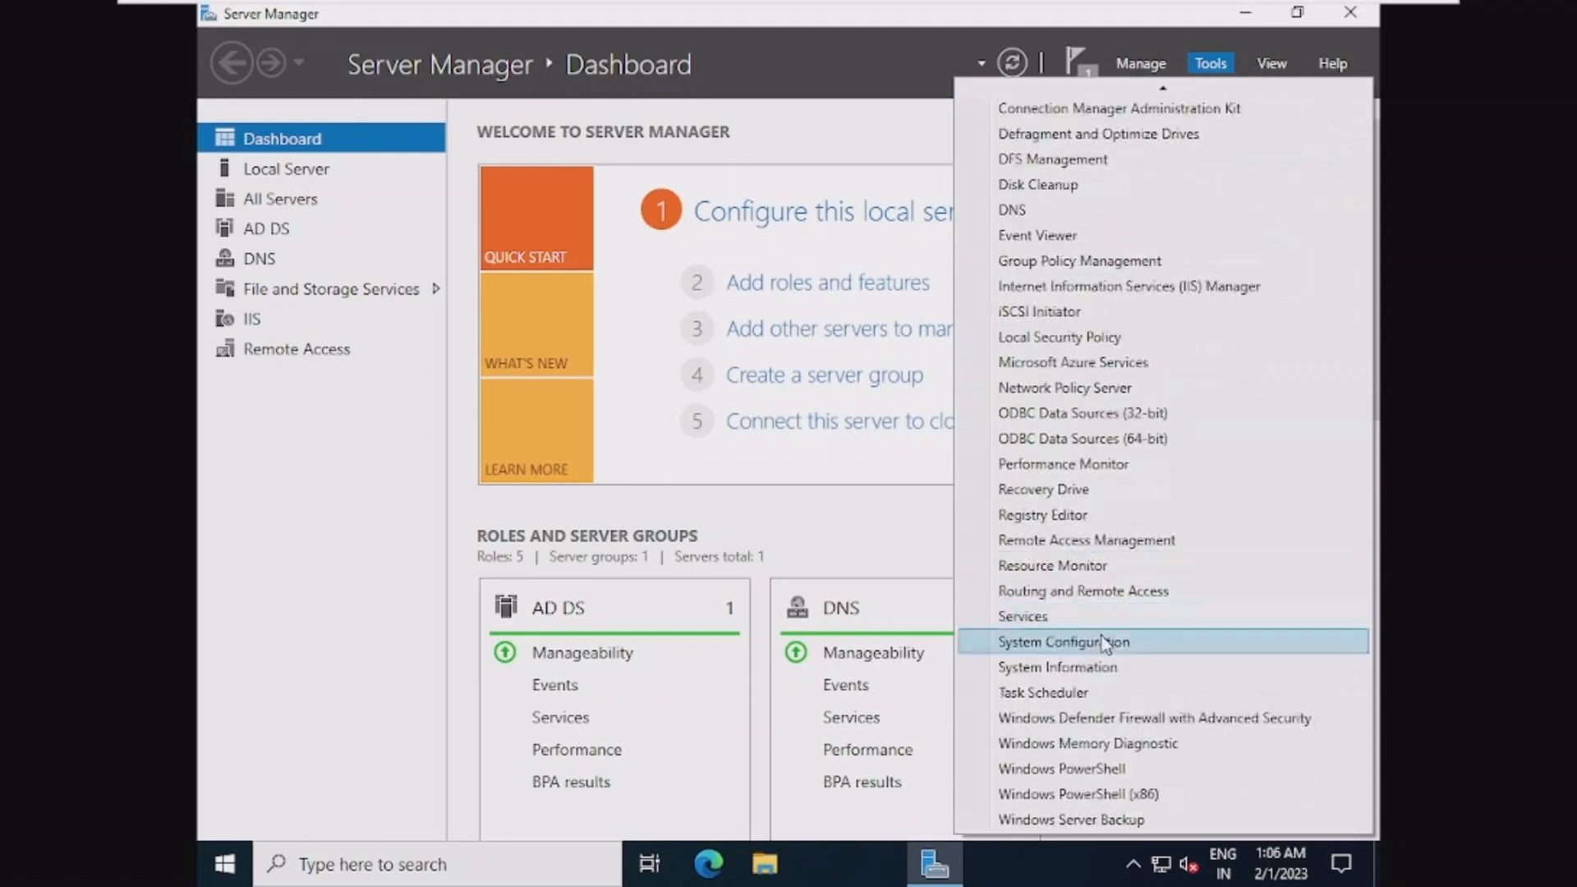
pyautogui.click(1068, 820)
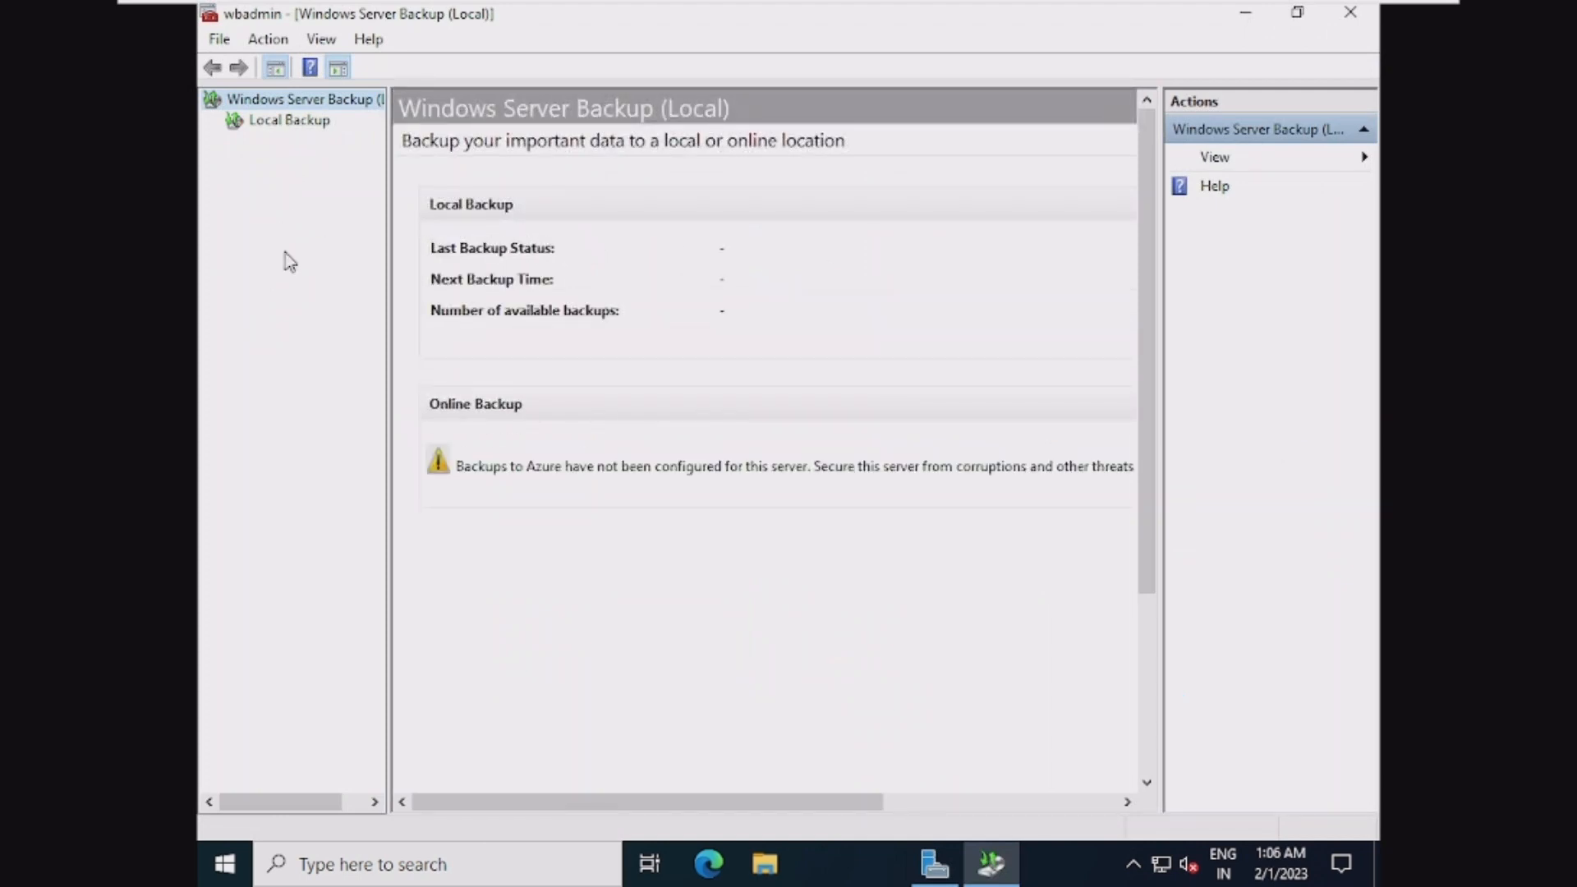
pyautogui.click(282, 124)
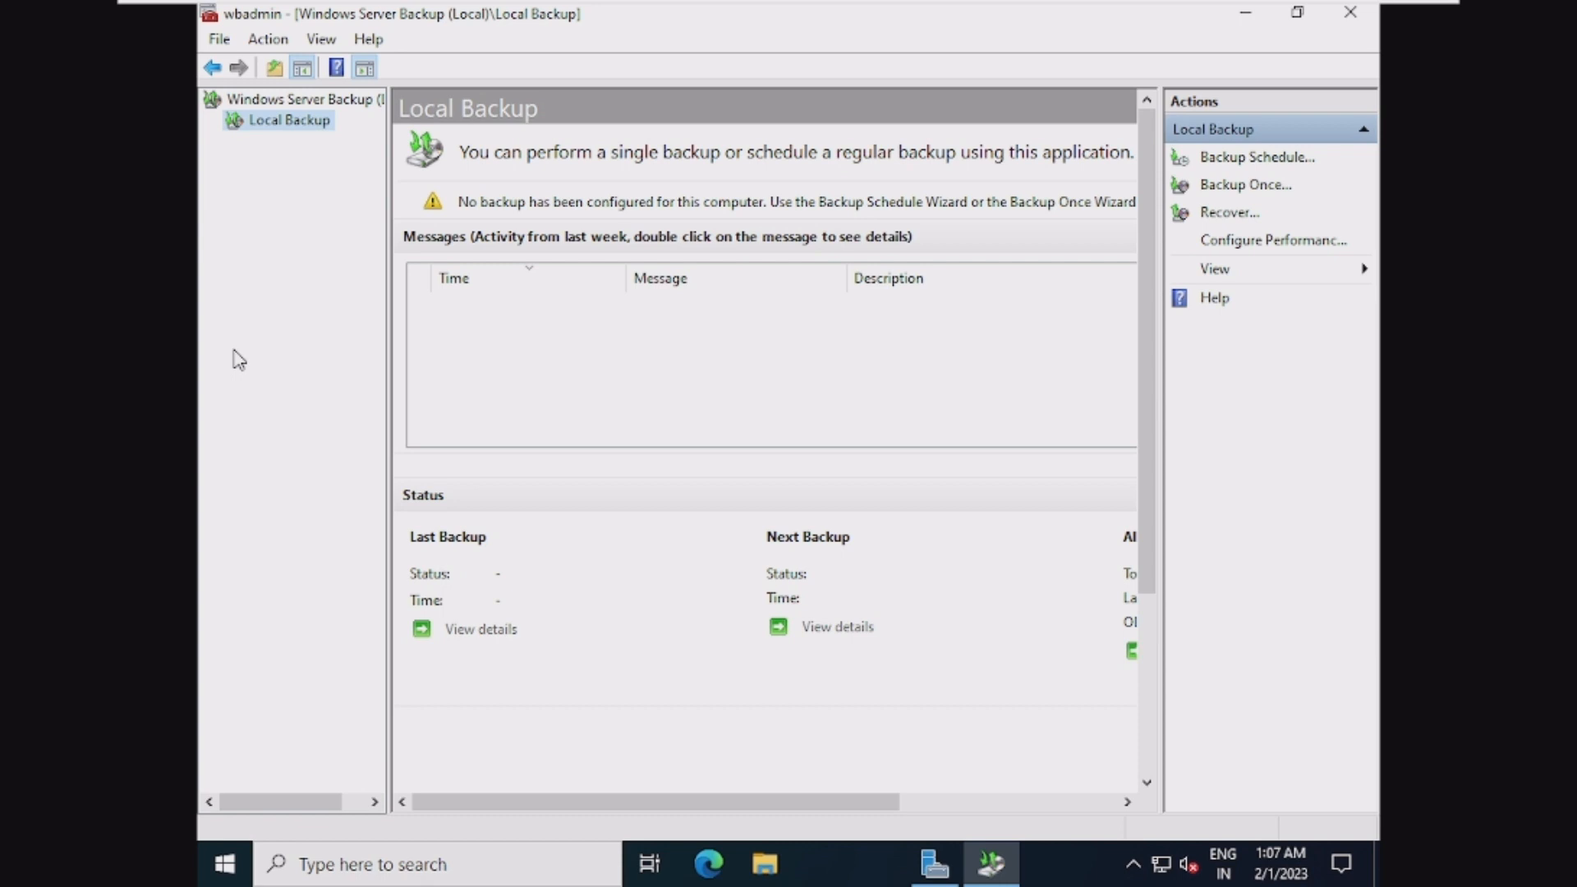
# Start a new backup schedule and choose the Custom configuration to select specific backup items
pyautogui.click(1244, 162)
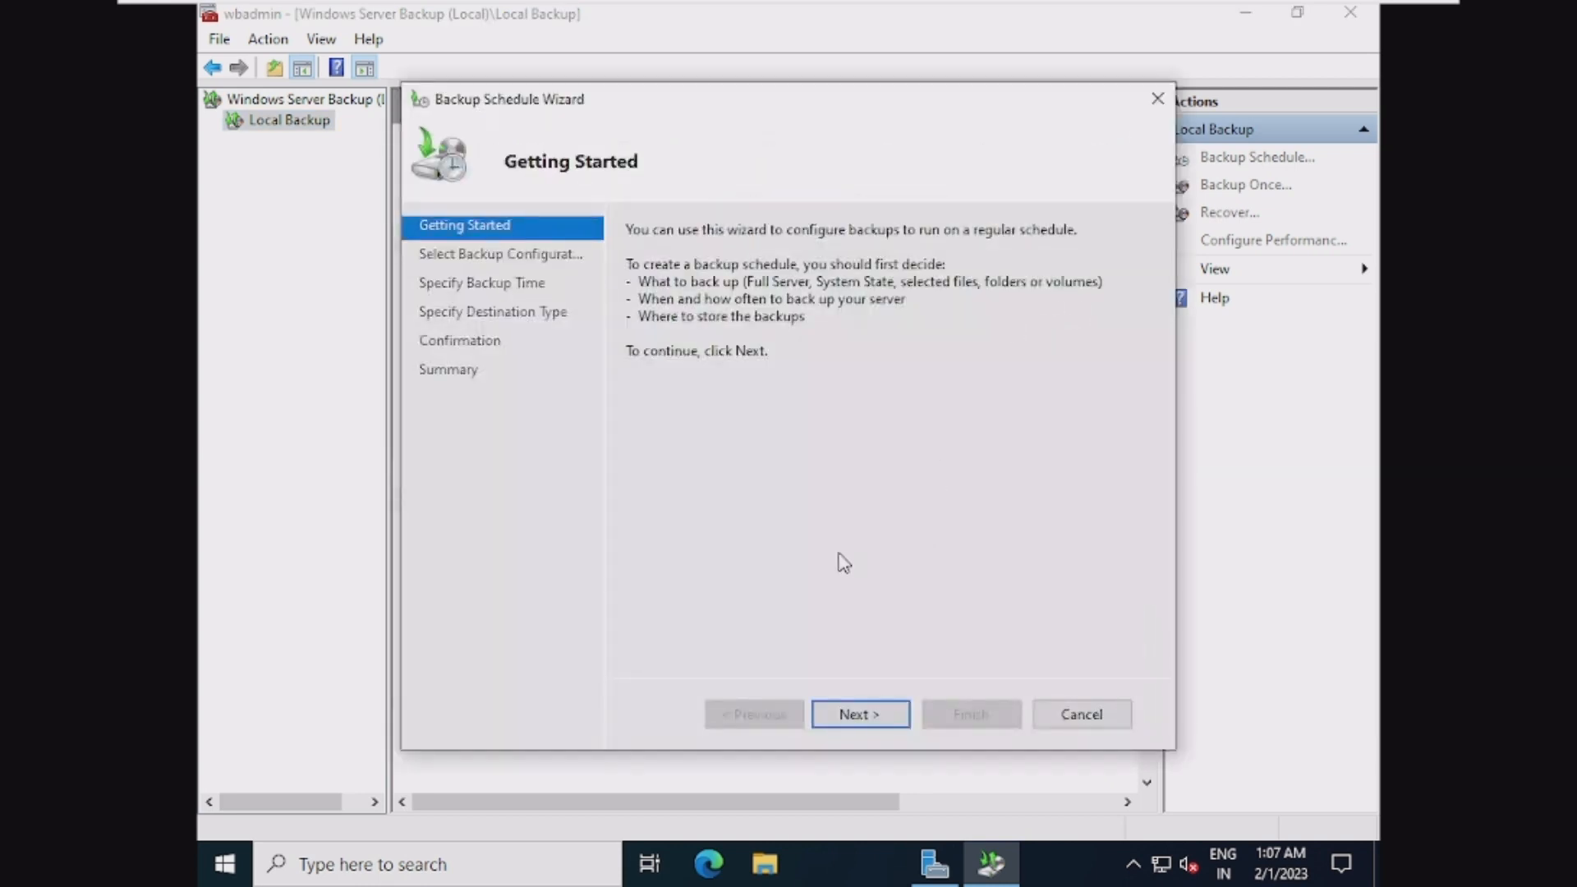
pyautogui.click(855, 714)
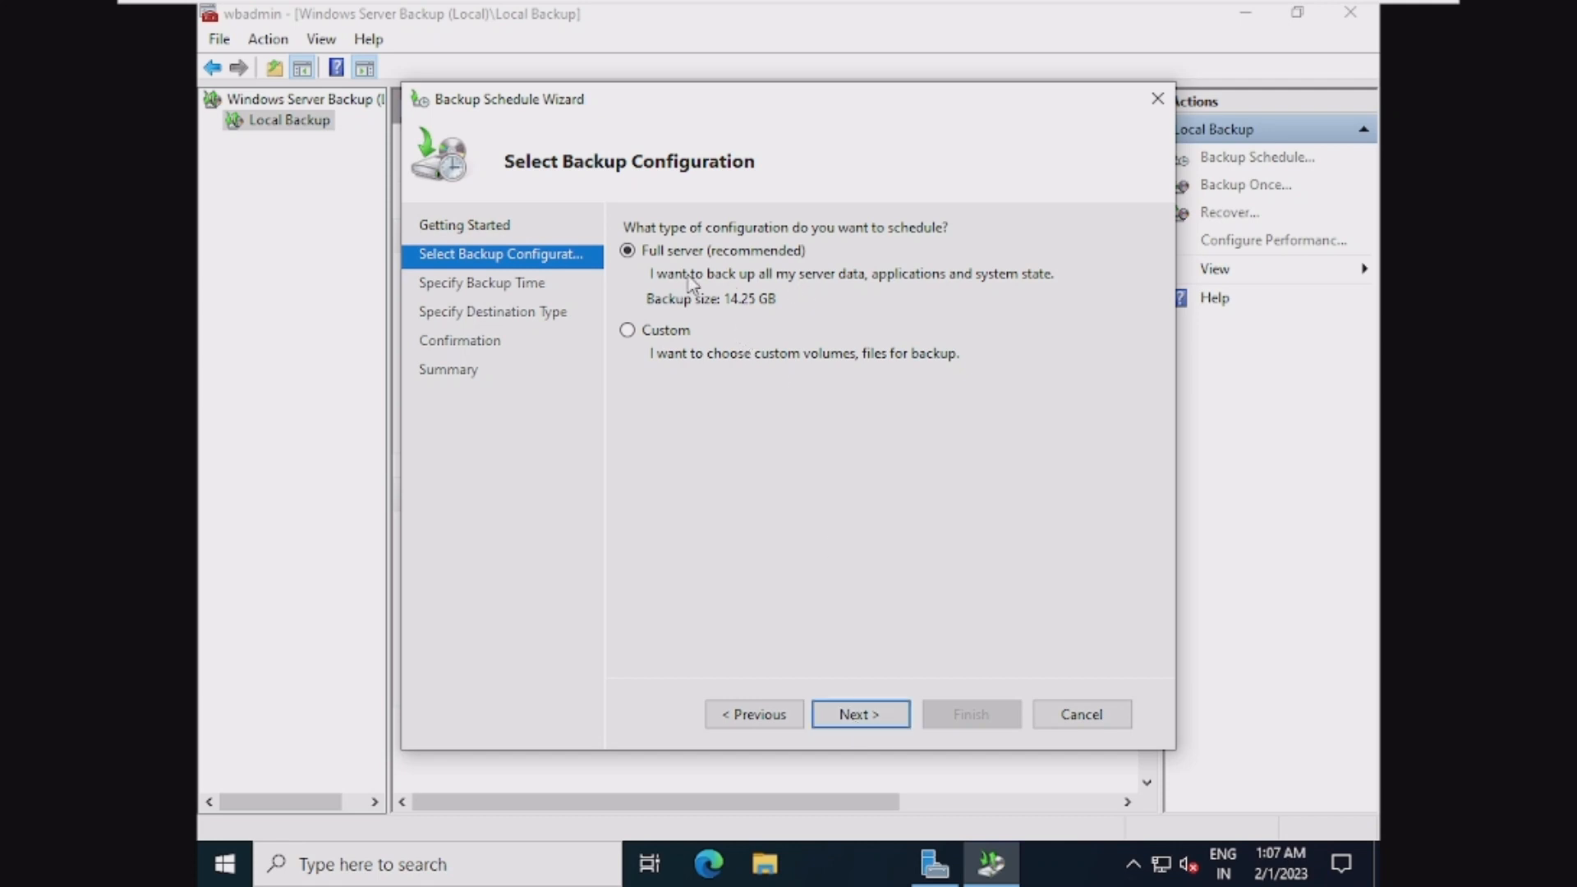
pyautogui.click(665, 335)
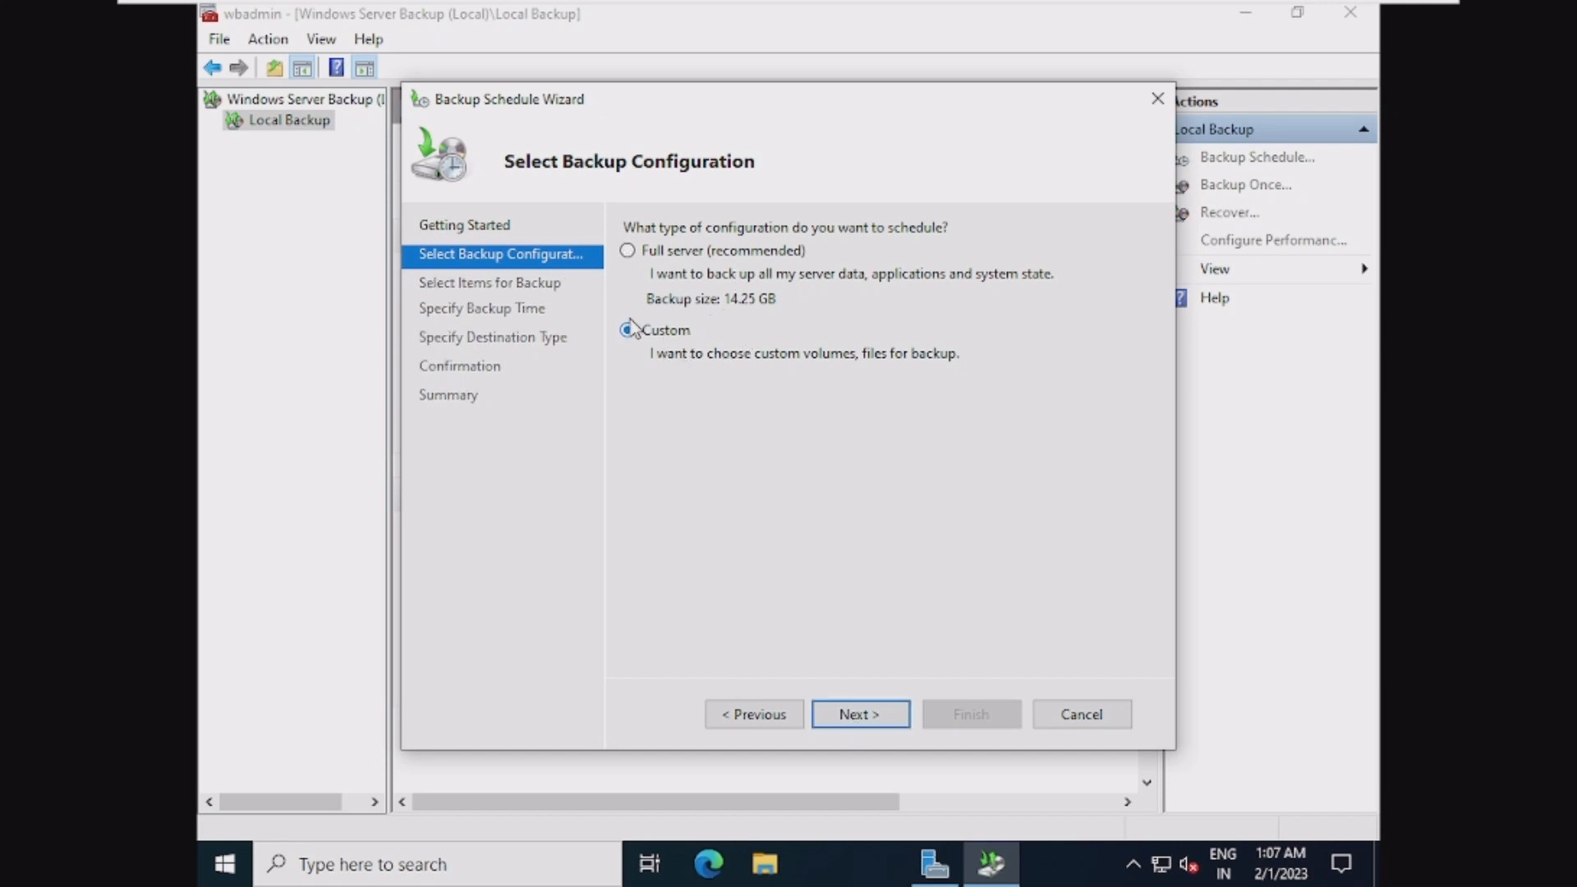
pyautogui.click(857, 715)
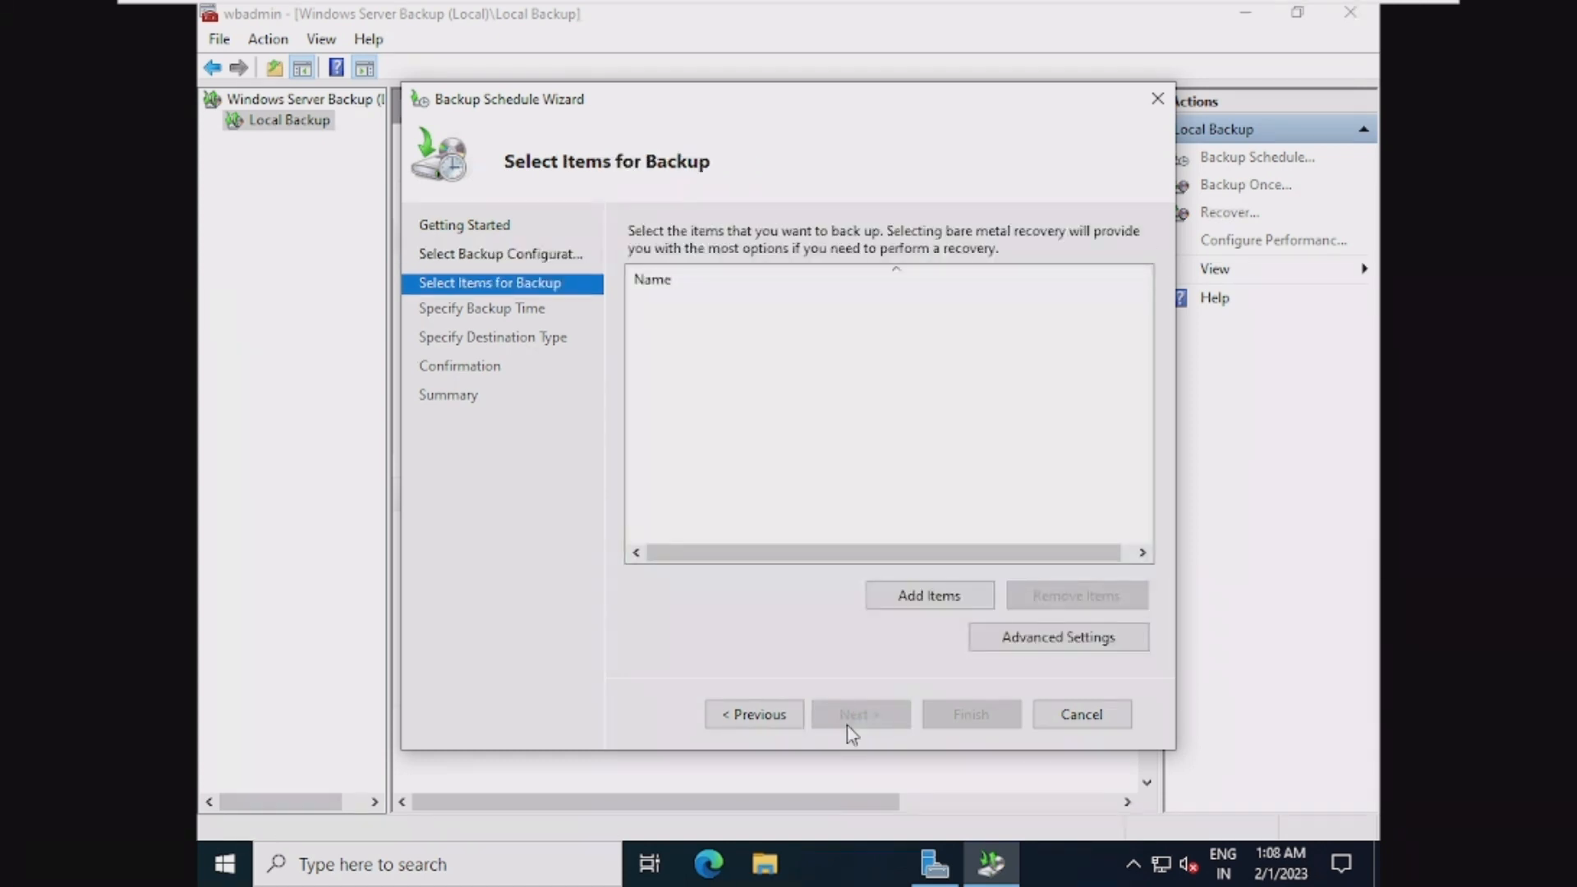
# Add Bare metal recovery, with its associated system state and system volumes, to the scheduled backup items
pyautogui.click(928, 604)
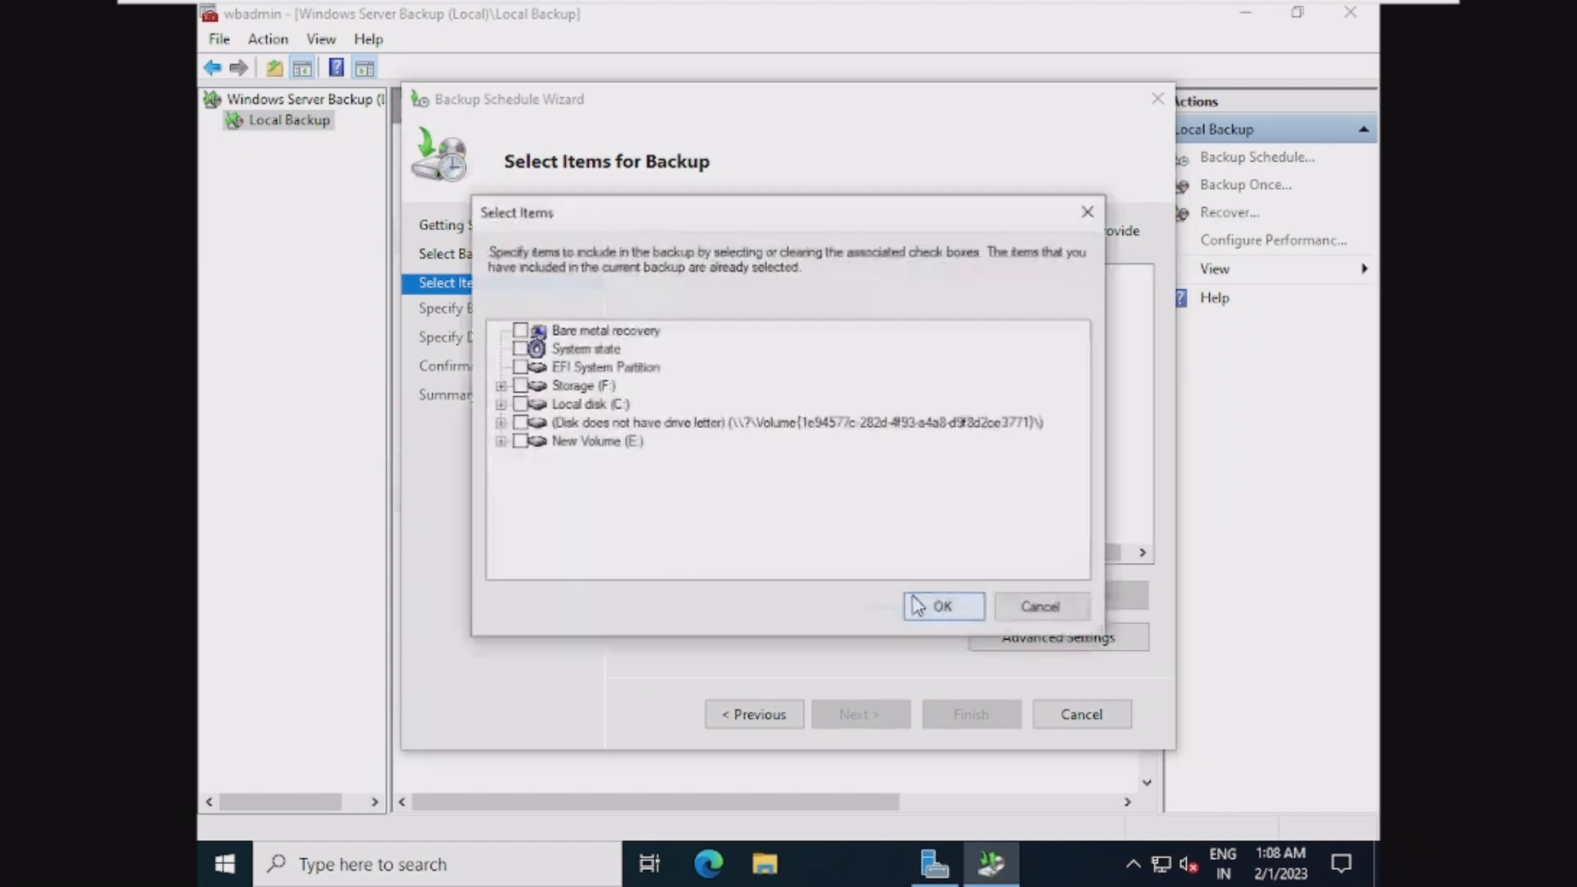
pyautogui.click(520, 330)
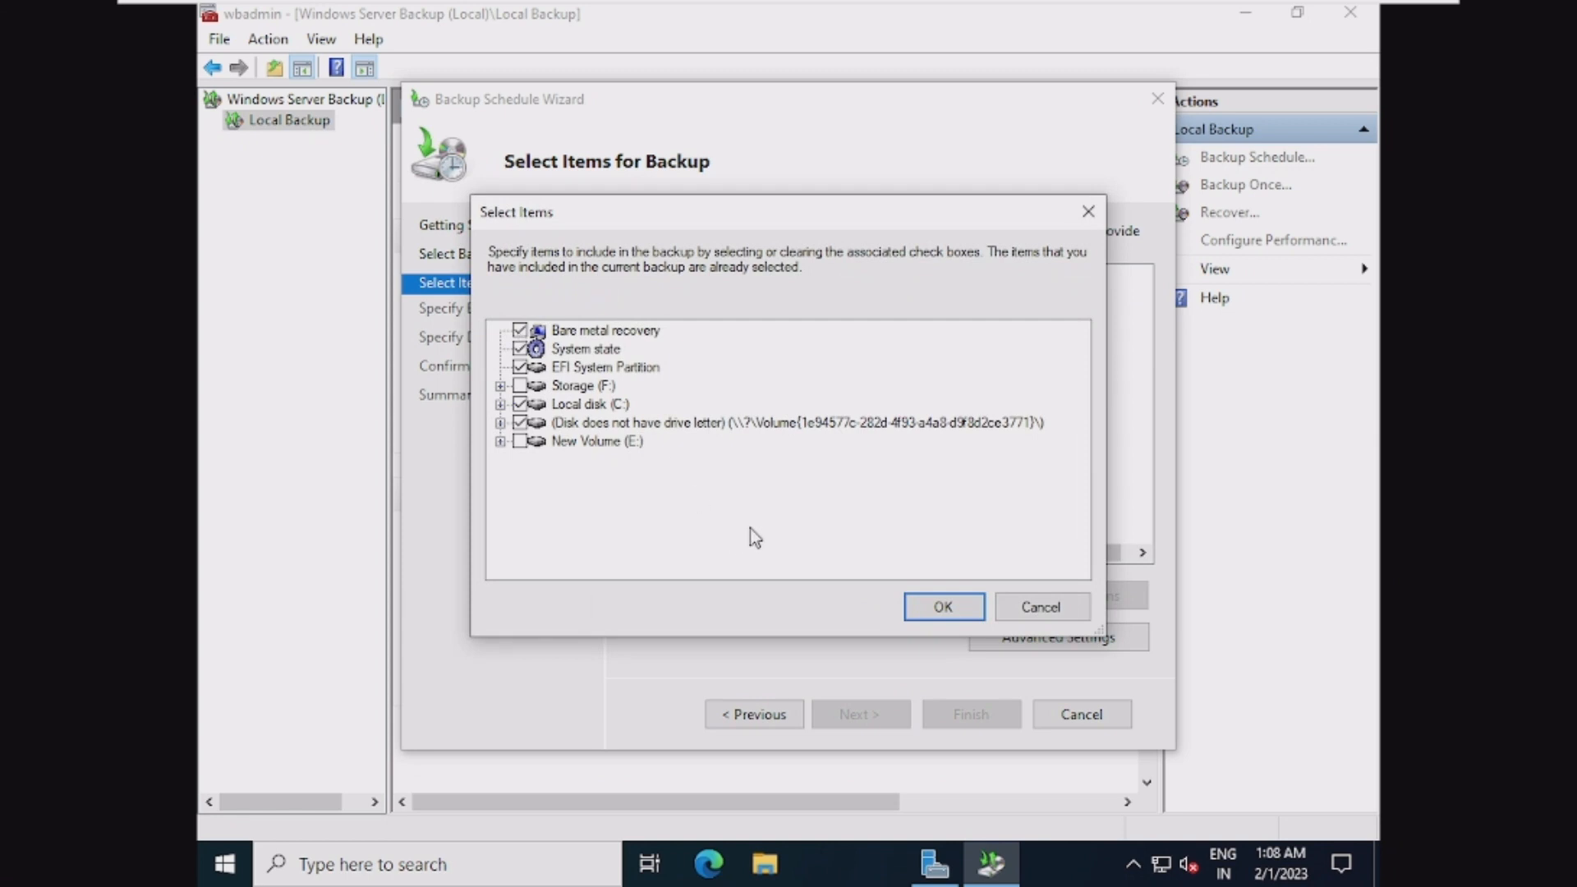
pyautogui.click(943, 608)
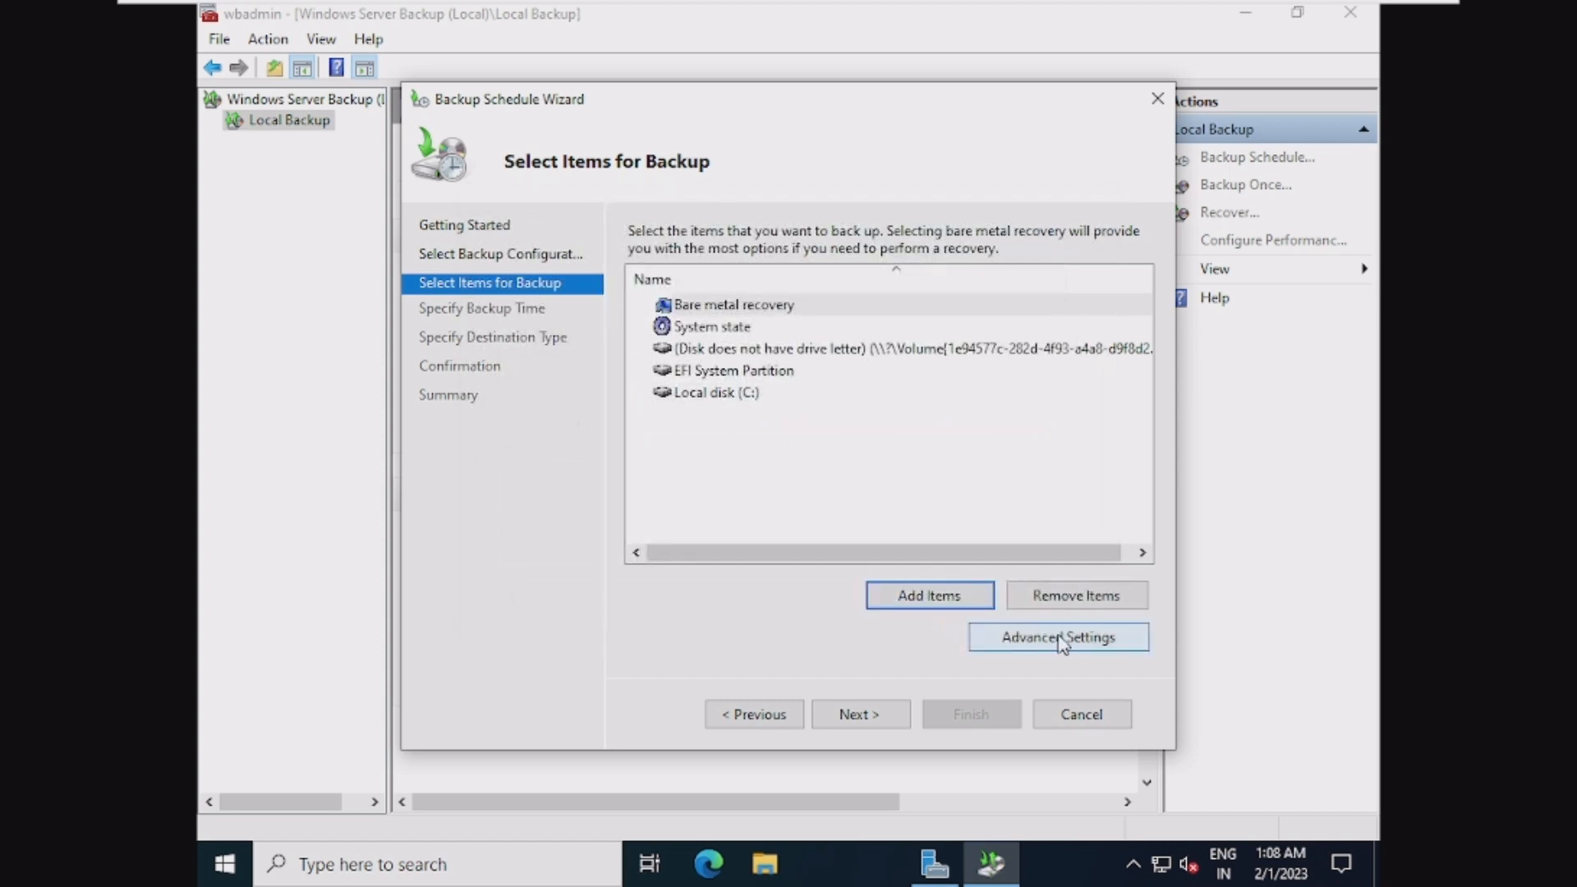
# Set the scheduled backup's Volume Shadow Copy type to VSS full Backup in the advanced settings
pyautogui.click(1060, 638)
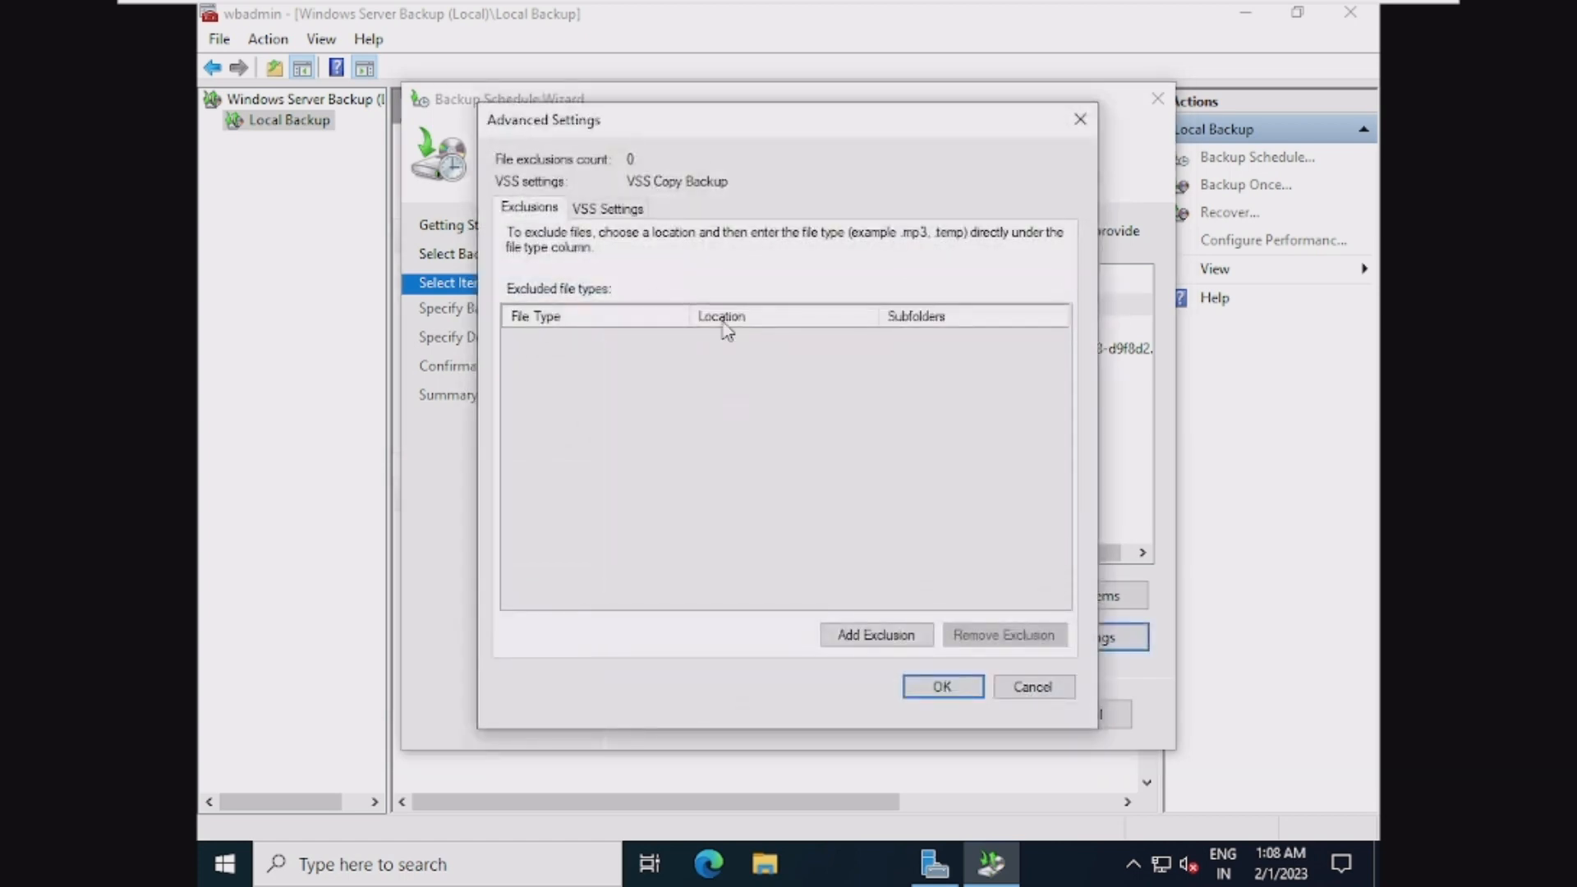
pyautogui.click(608, 209)
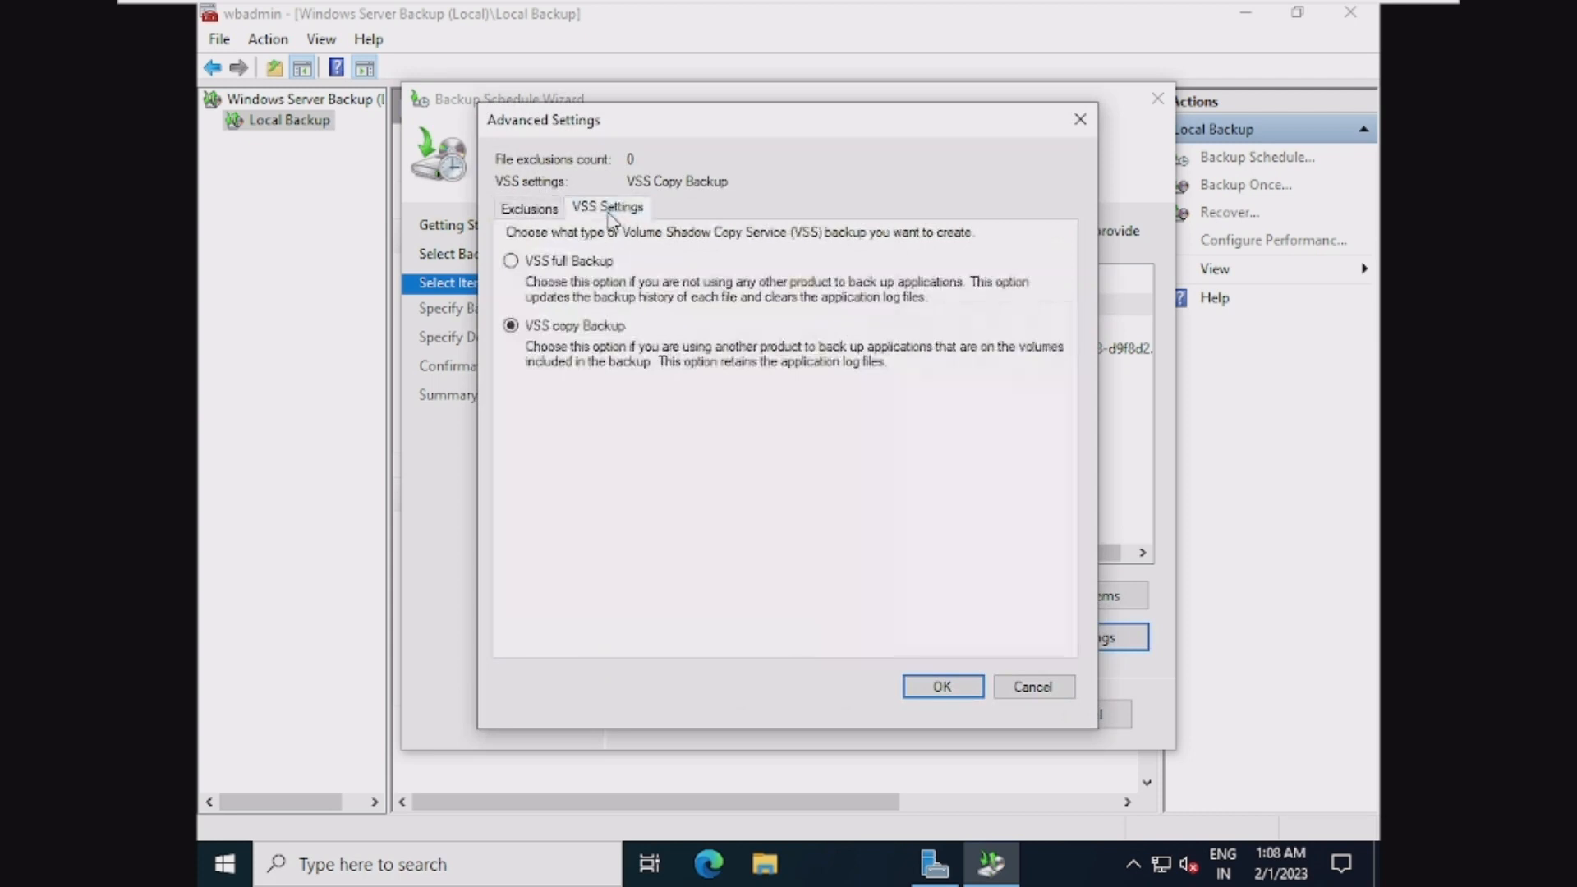
pyautogui.click(559, 263)
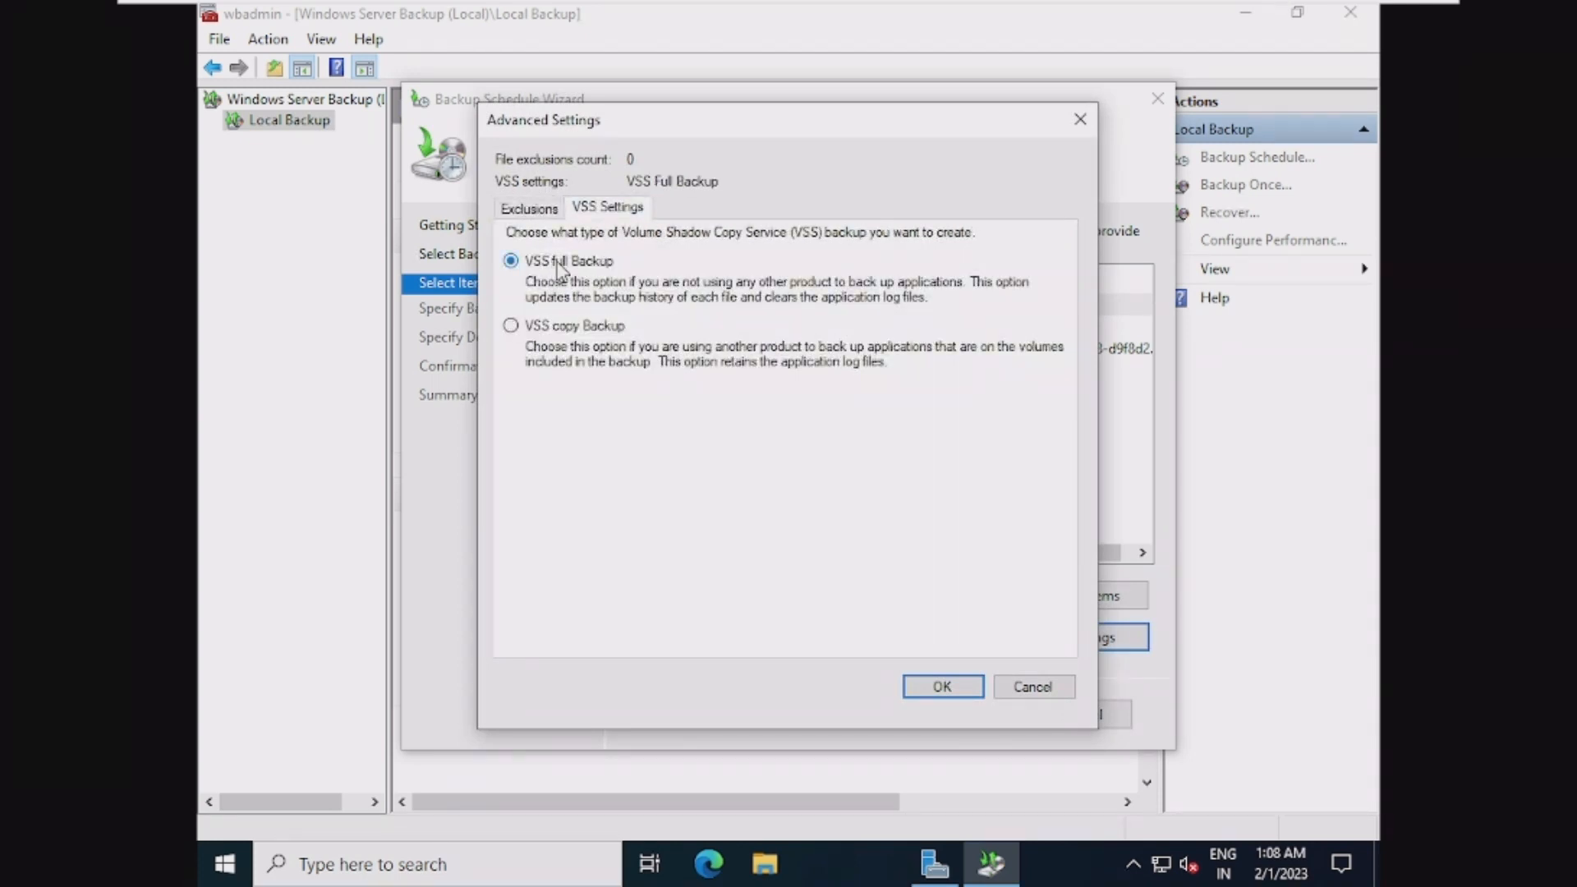
pyautogui.click(943, 688)
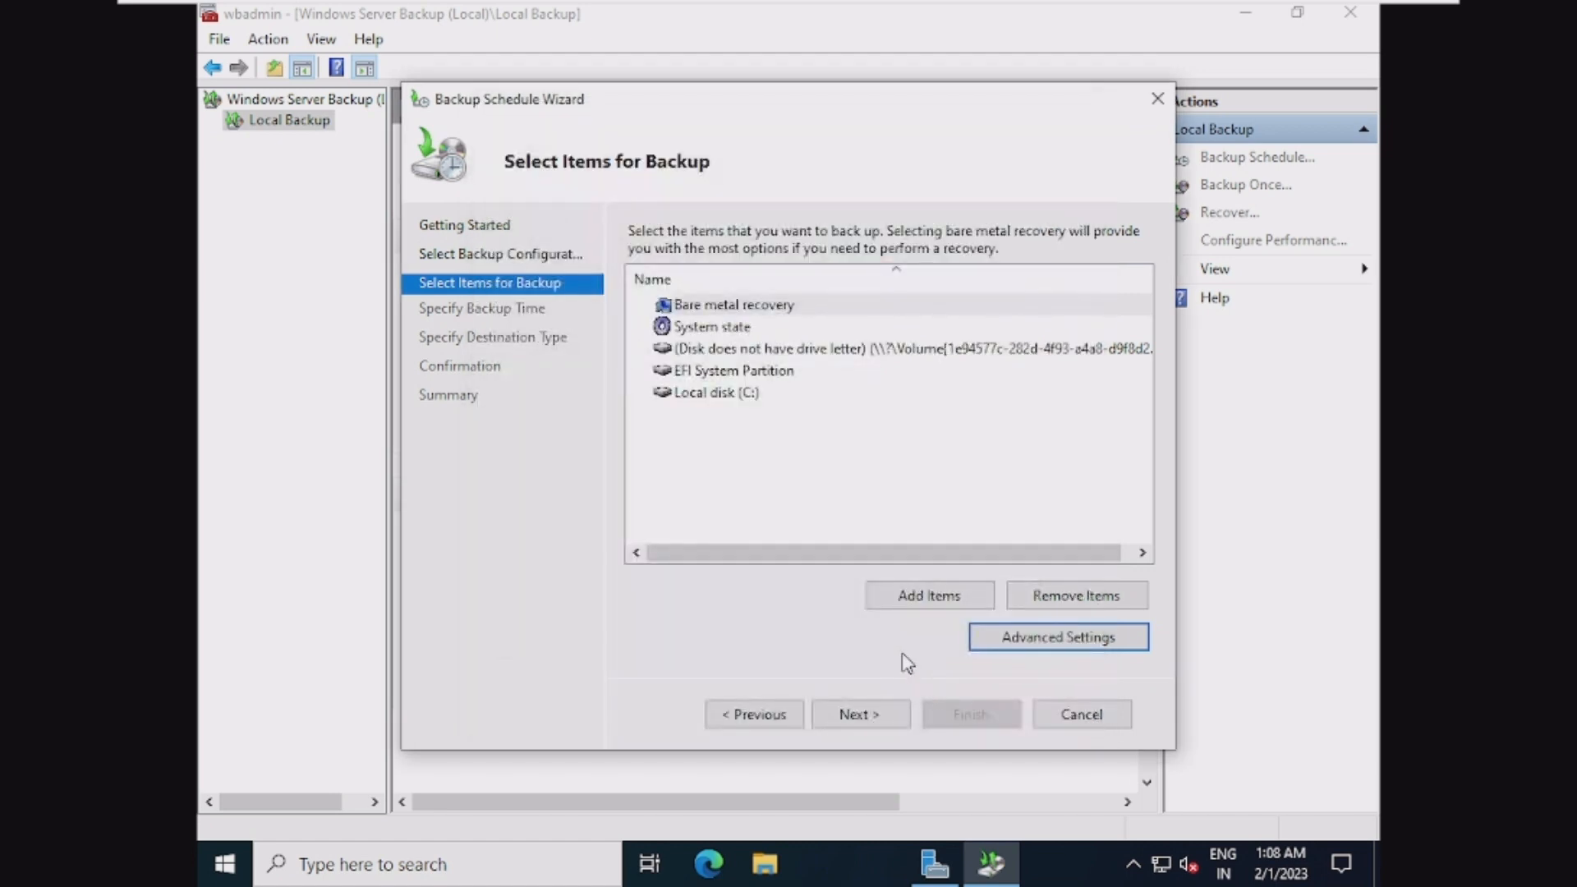
# Schedule the backup once a day at 9:00 PM and store it on a hard disk dedicated for backups
pyautogui.click(862, 716)
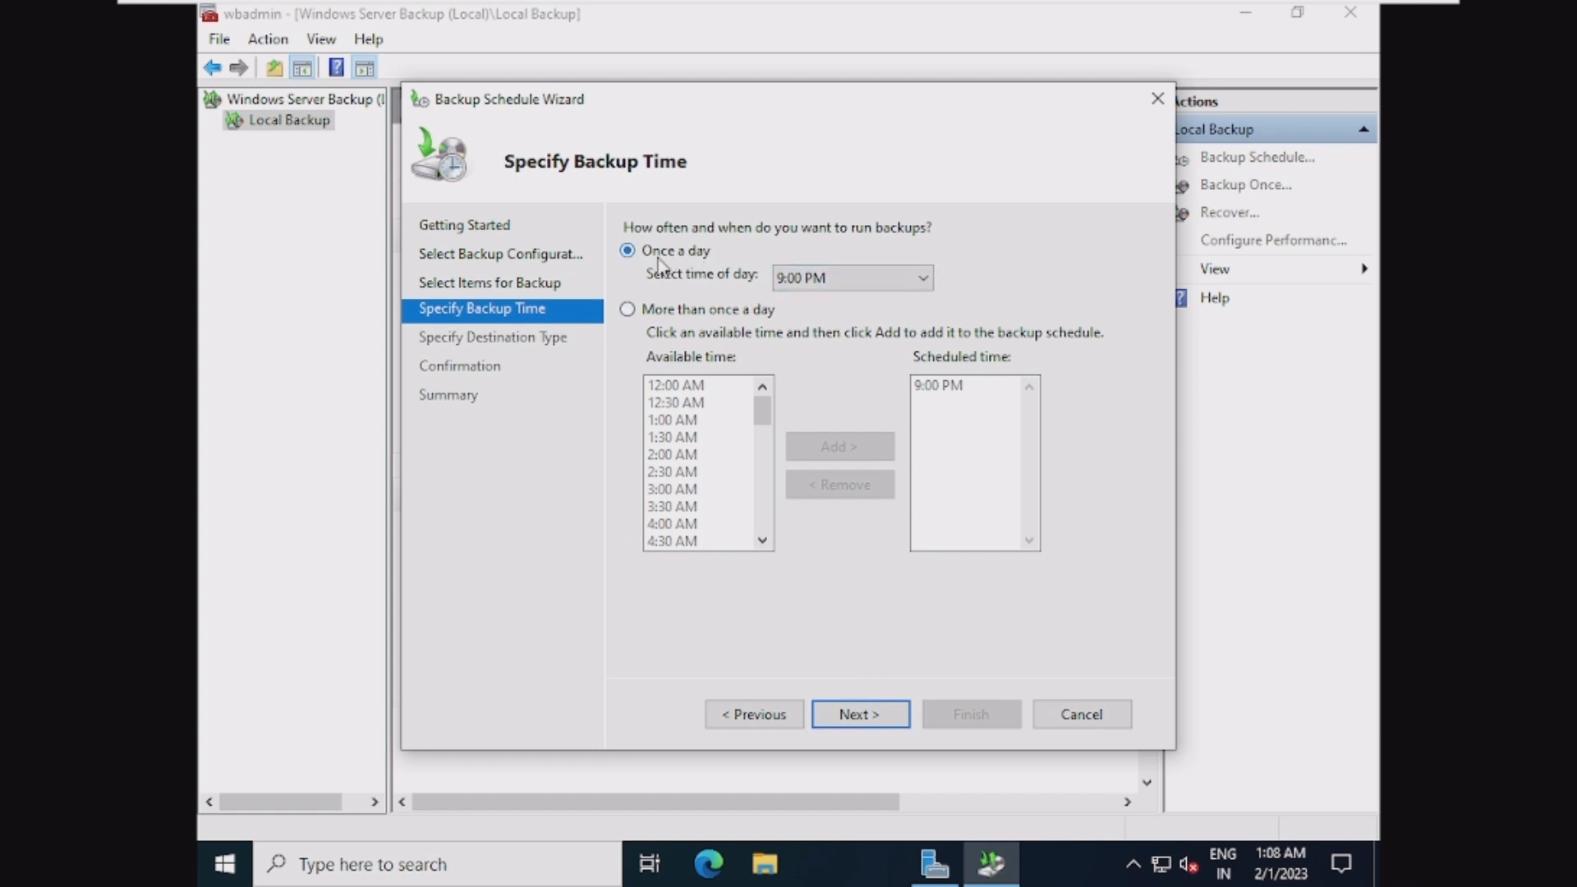
pyautogui.click(858, 715)
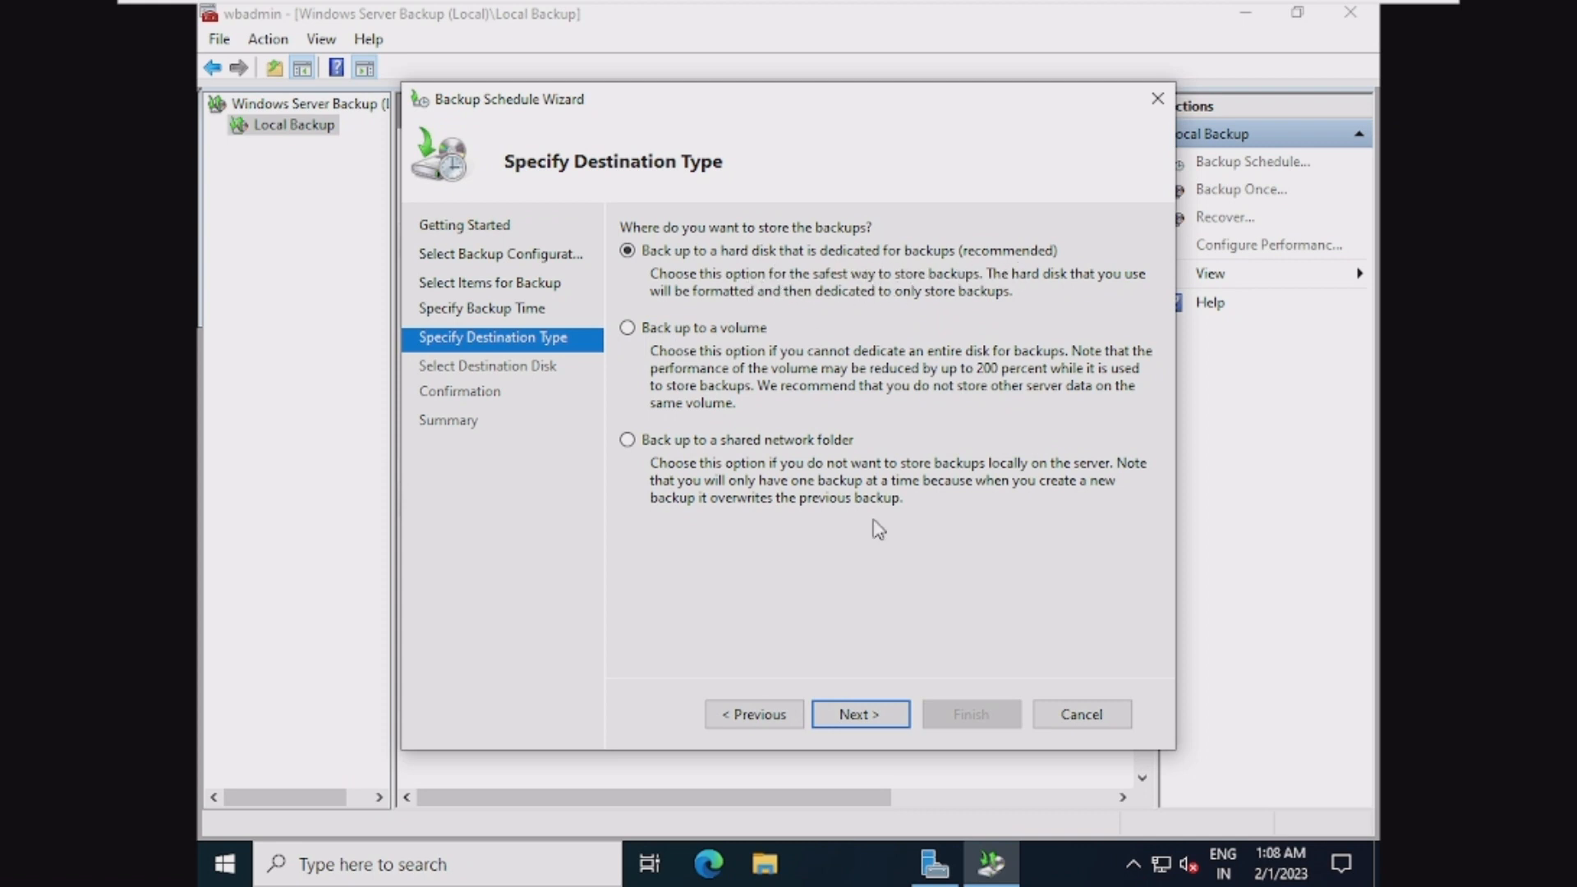
pyautogui.click(859, 722)
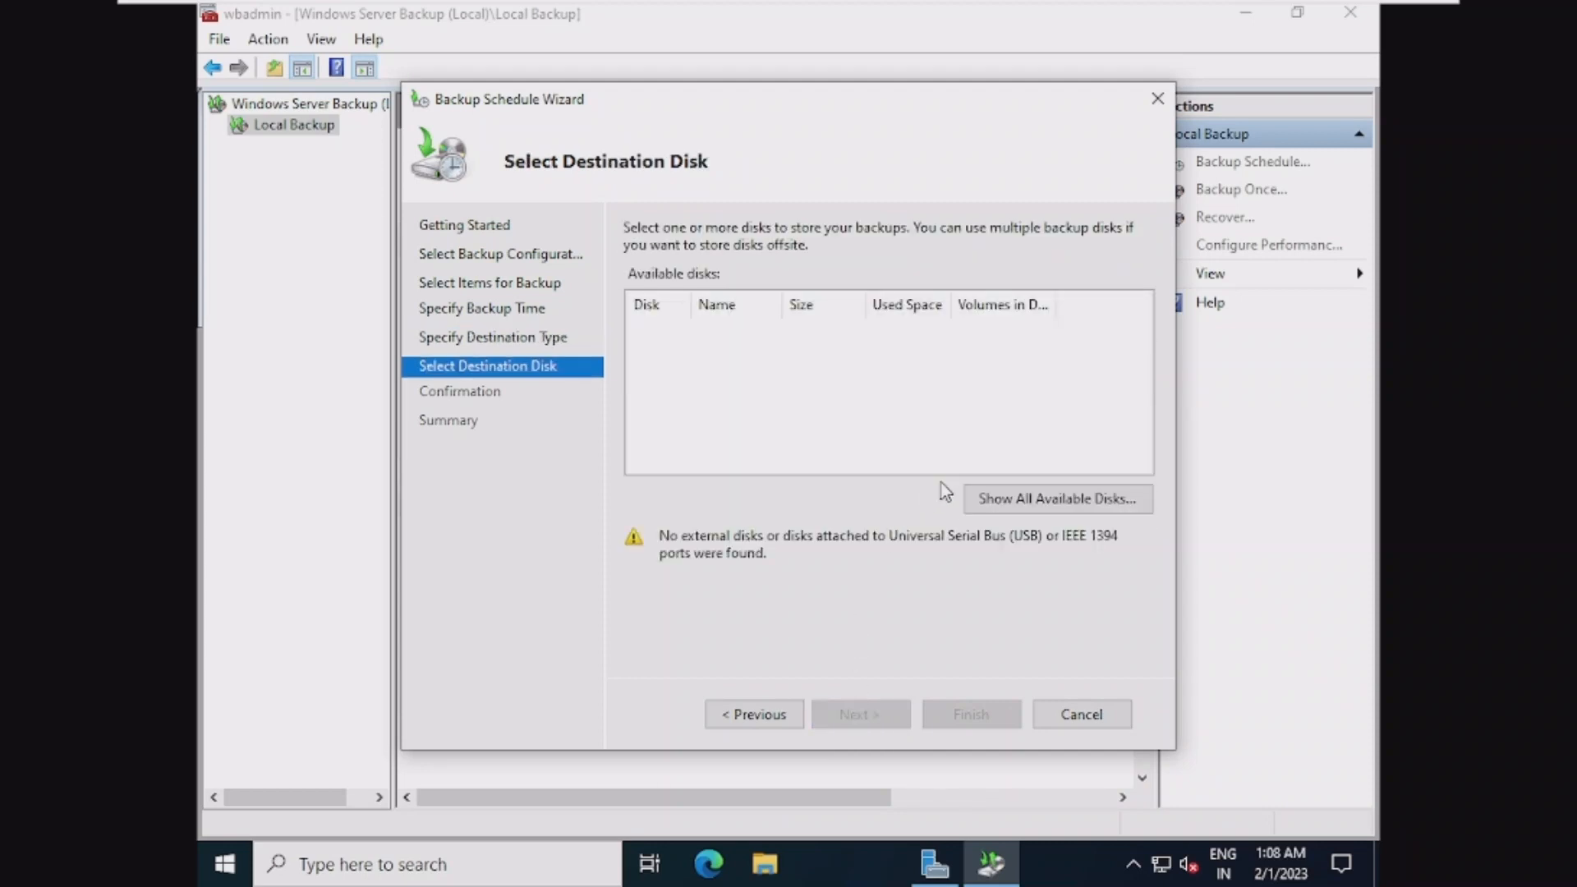
# Add the 100 GB disk 3 to the available disks and select it as the backup destination
pyautogui.click(1036, 504)
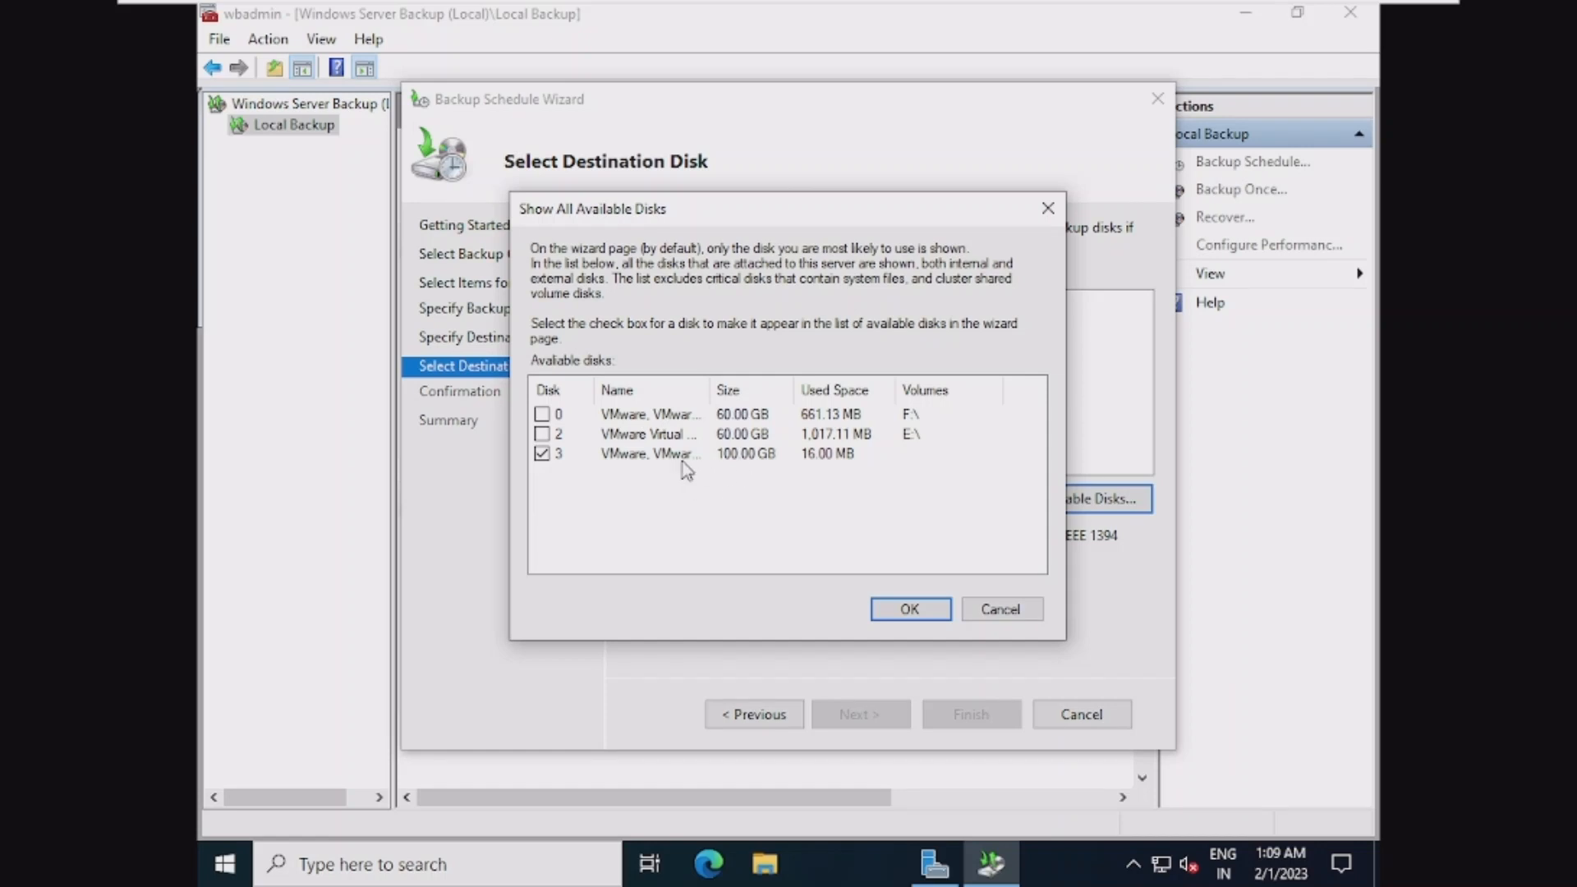
pyautogui.click(912, 610)
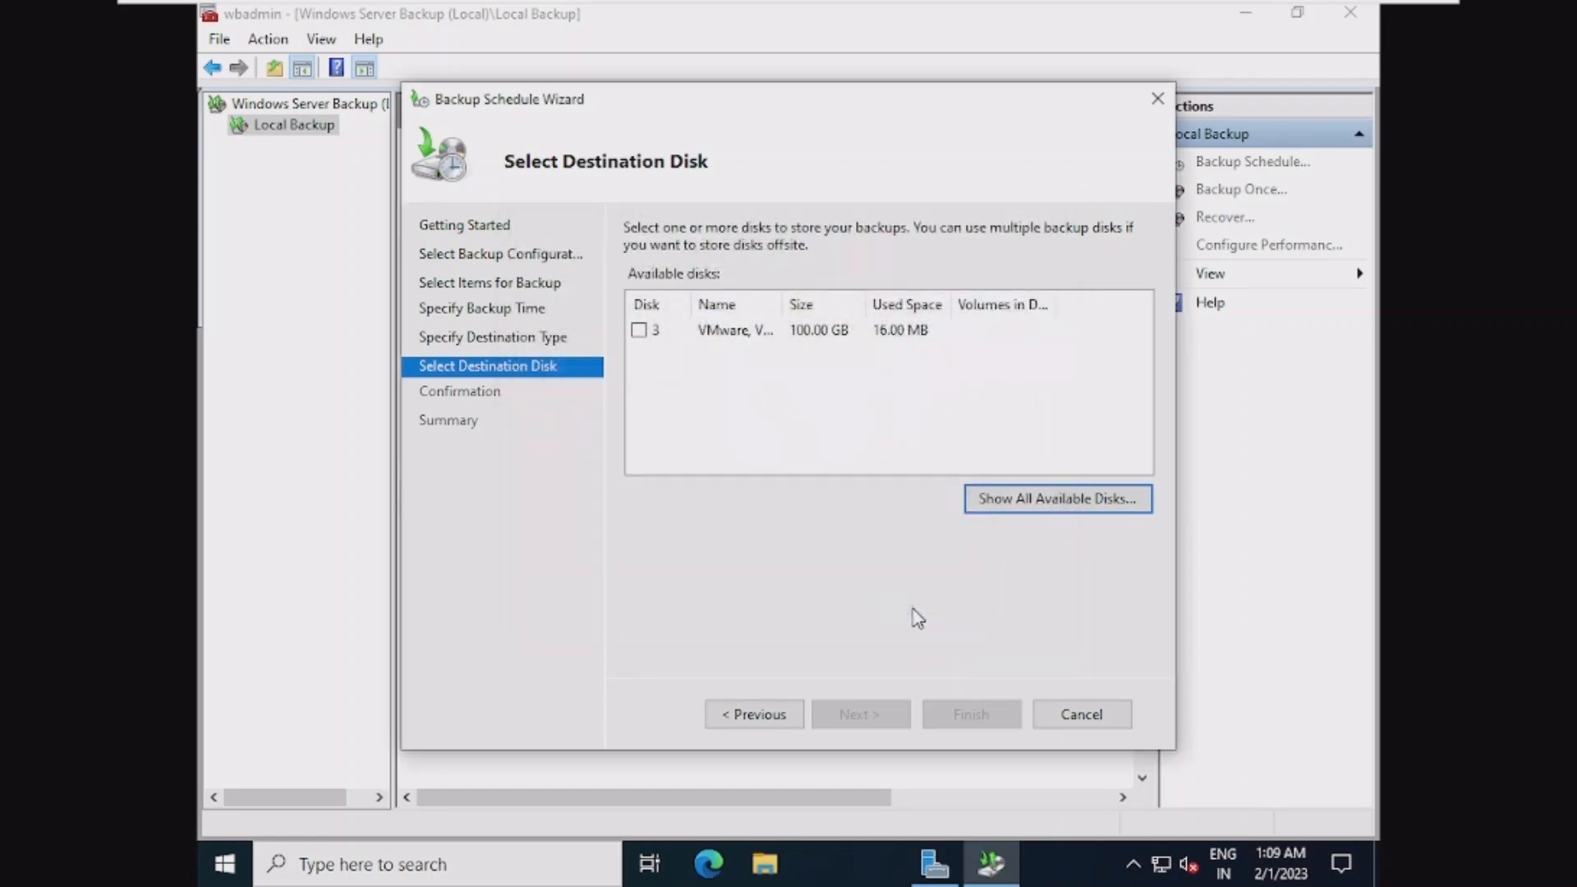
pyautogui.click(640, 331)
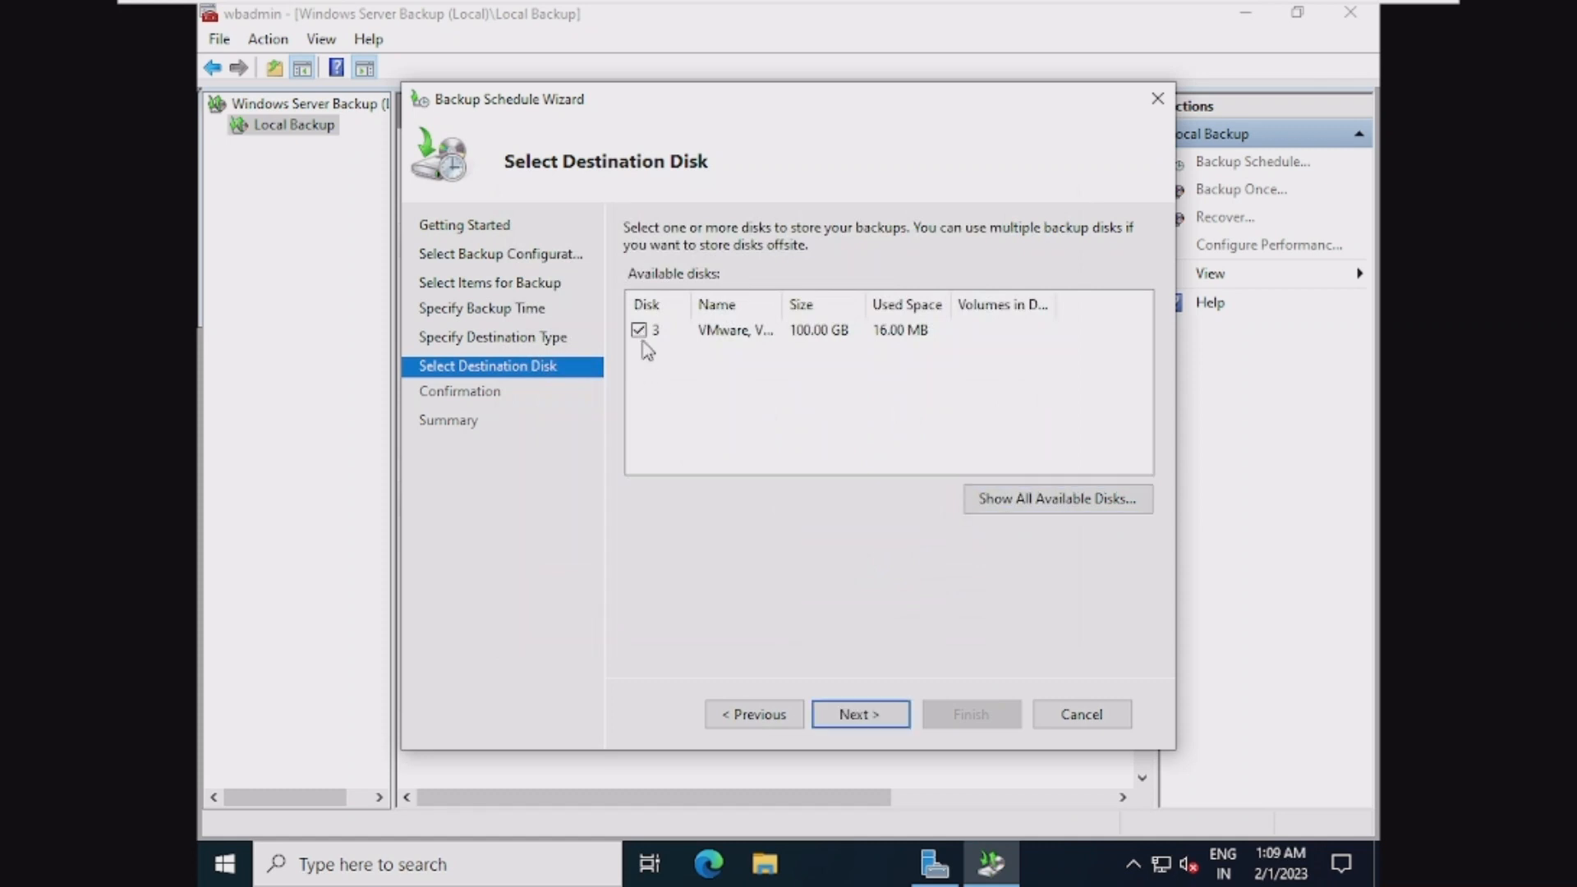
# Accept reformatting the selected disk, create the backup schedule, and close the wizard
pyautogui.click(857, 716)
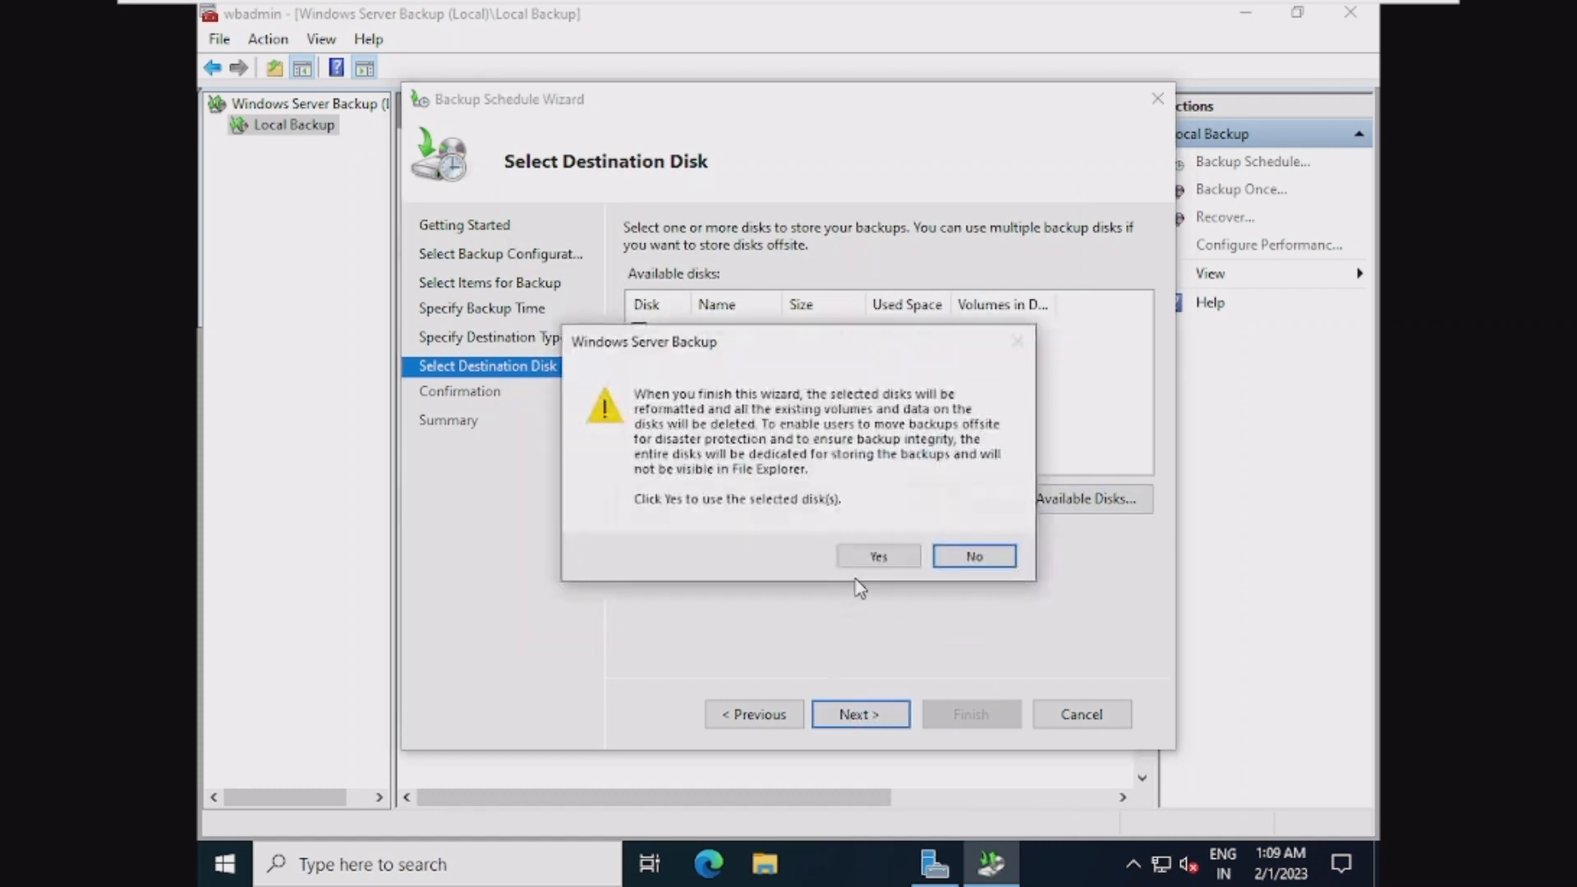
pyautogui.click(878, 558)
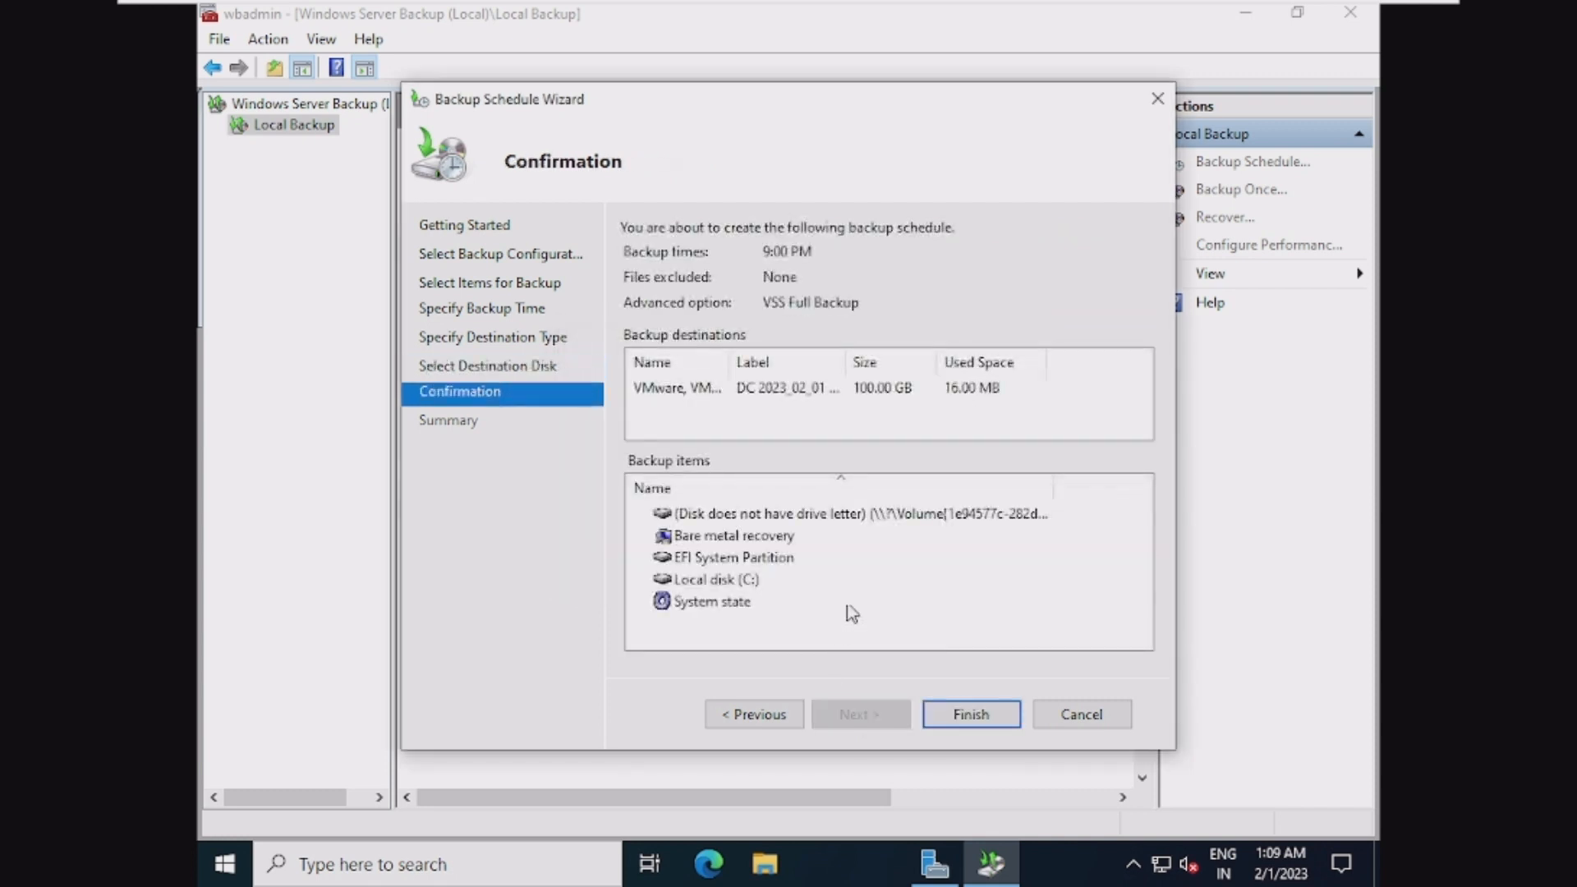
pyautogui.click(971, 715)
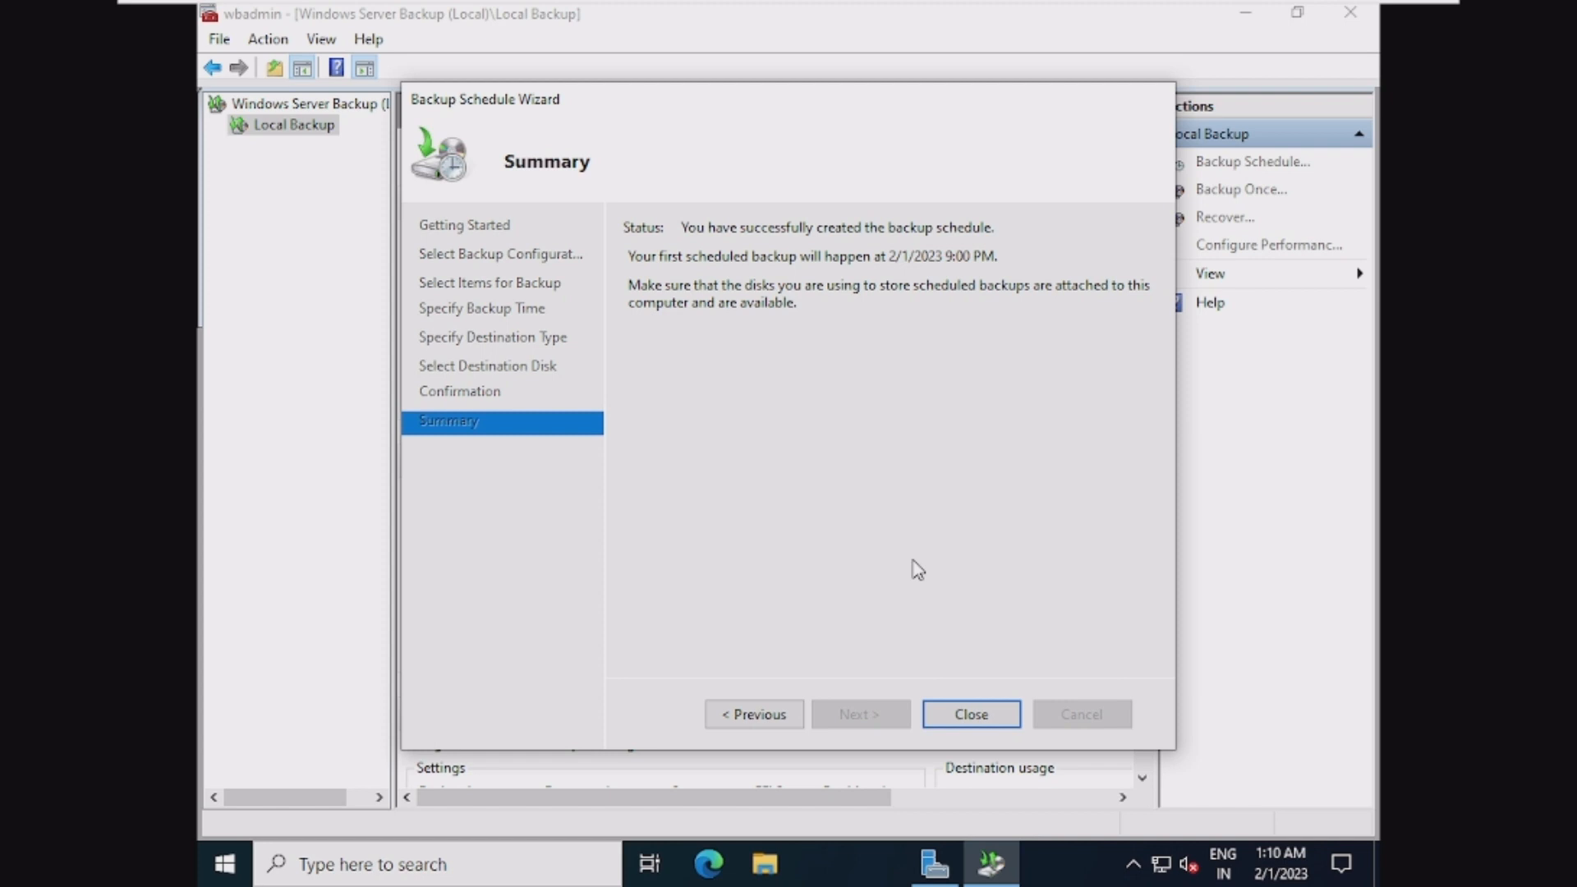
pyautogui.click(973, 718)
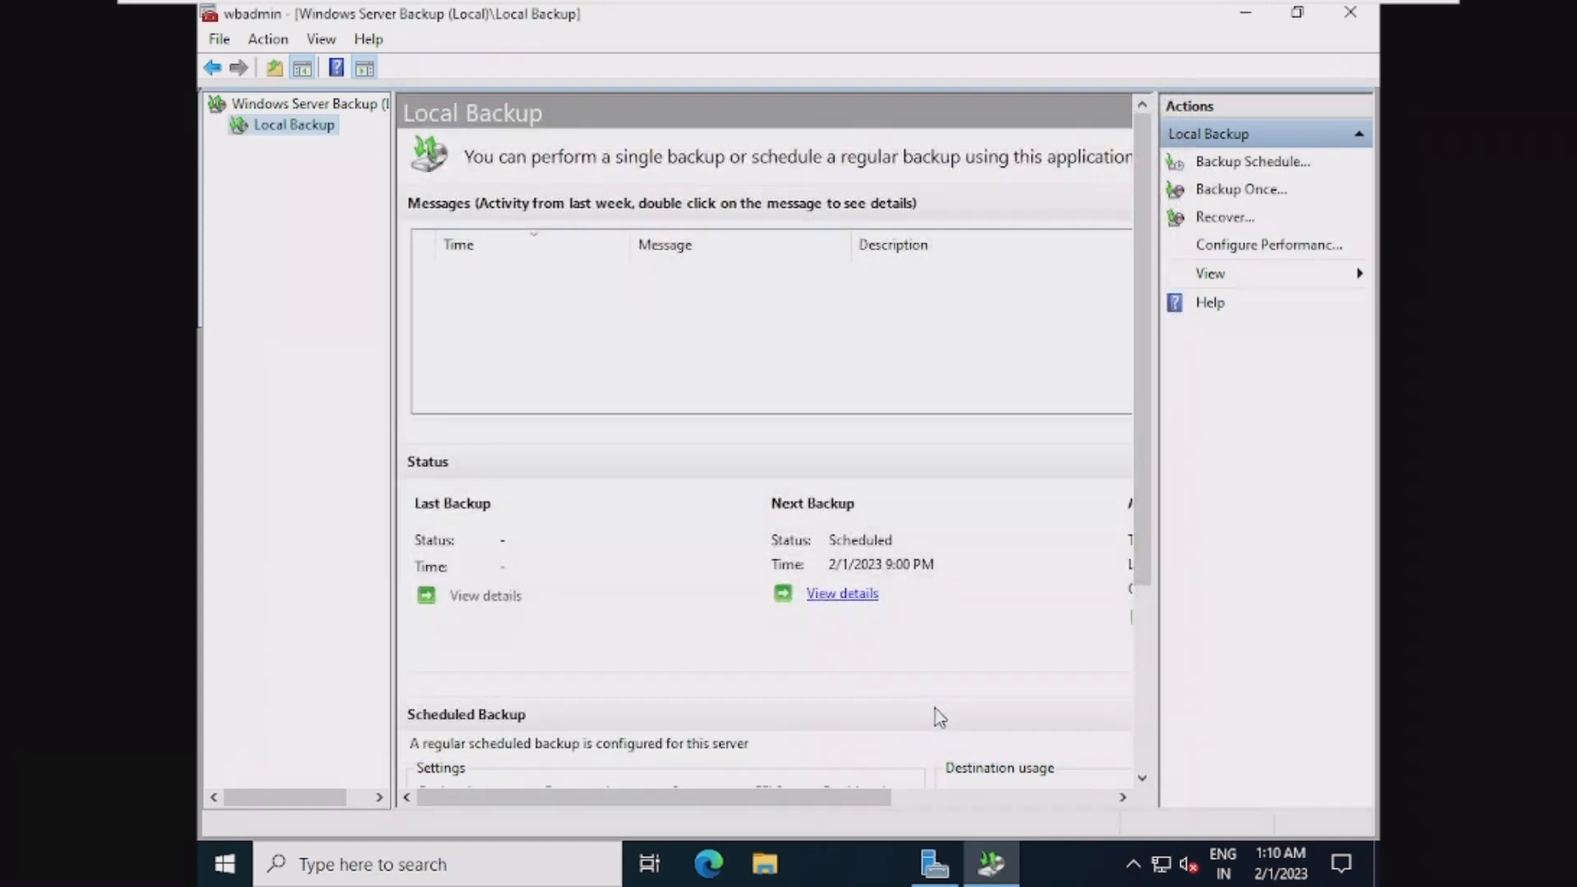
# Switch to Server Manager and open Task Scheduler from its administrative tools
pyautogui.click(936, 877)
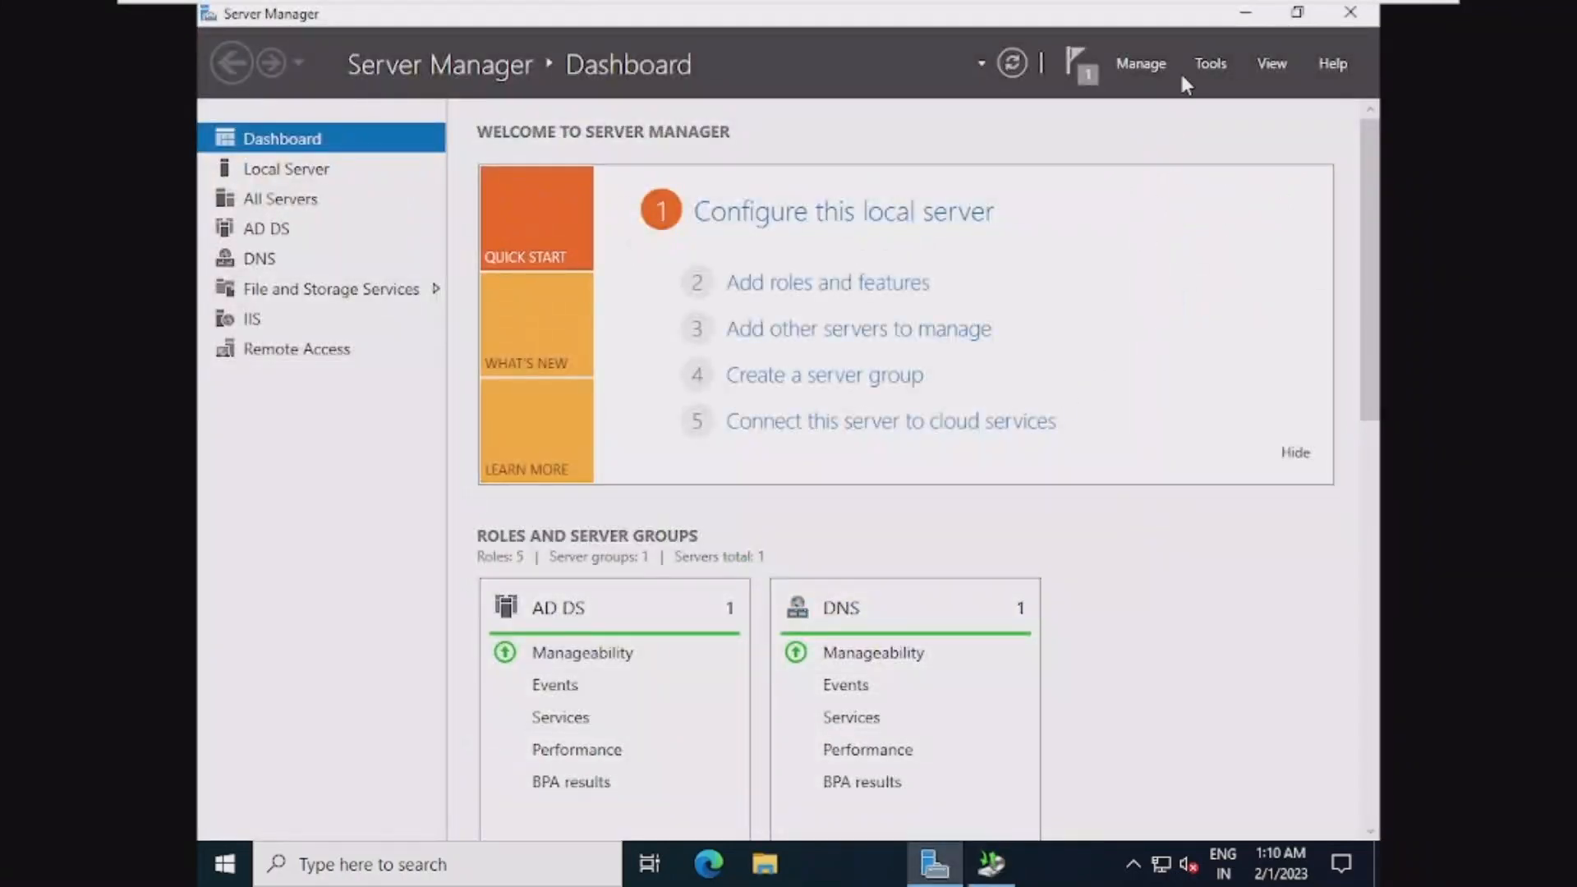
pyautogui.click(1209, 63)
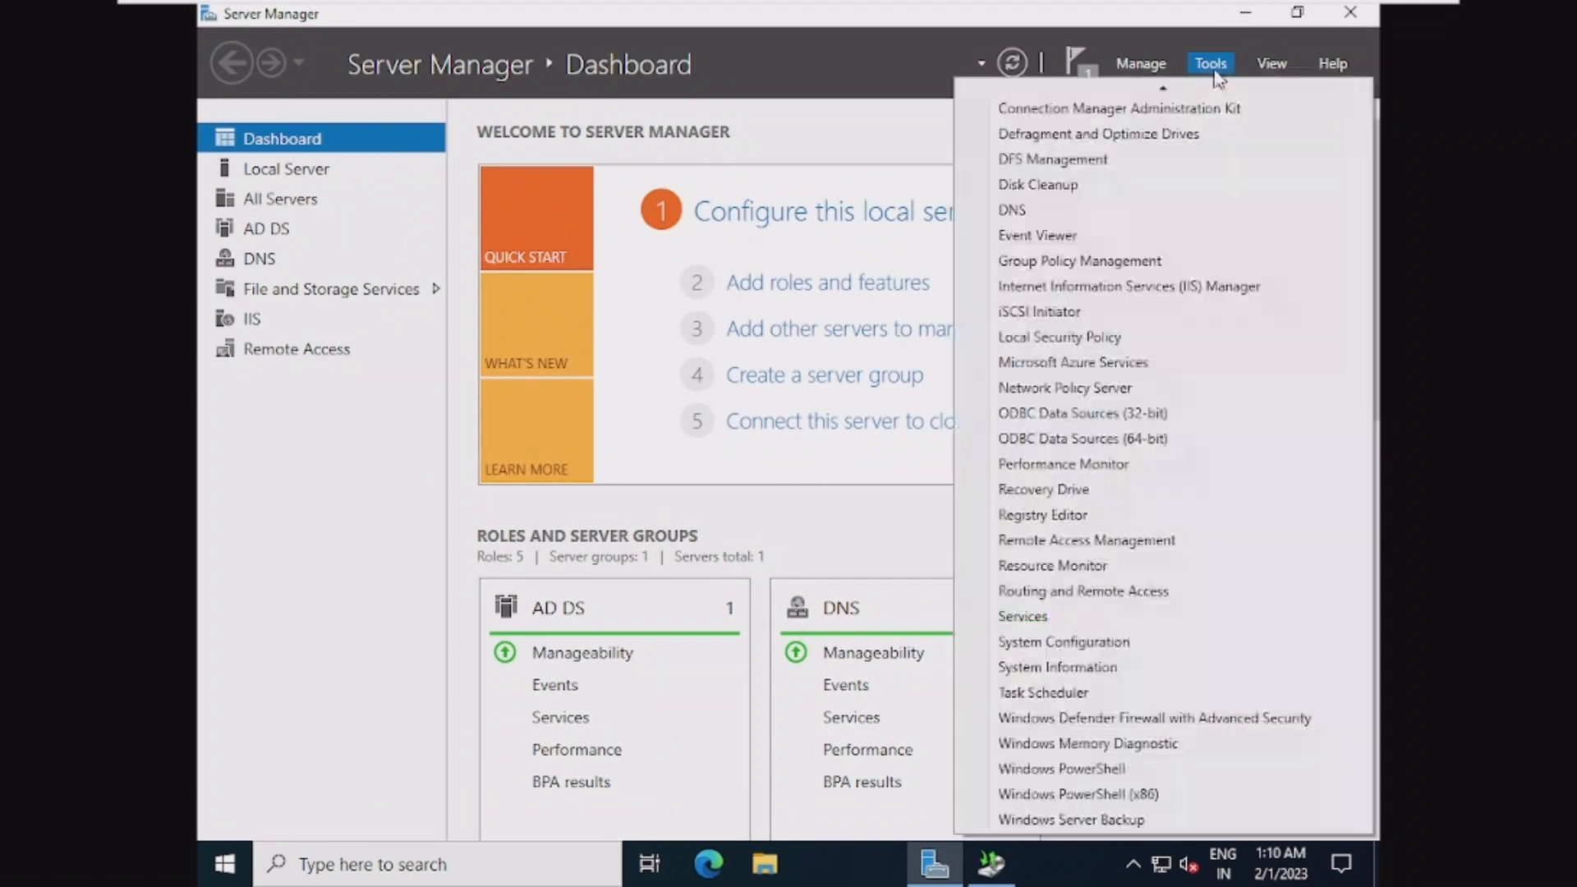
pyautogui.scroll(1, 1173, 399)
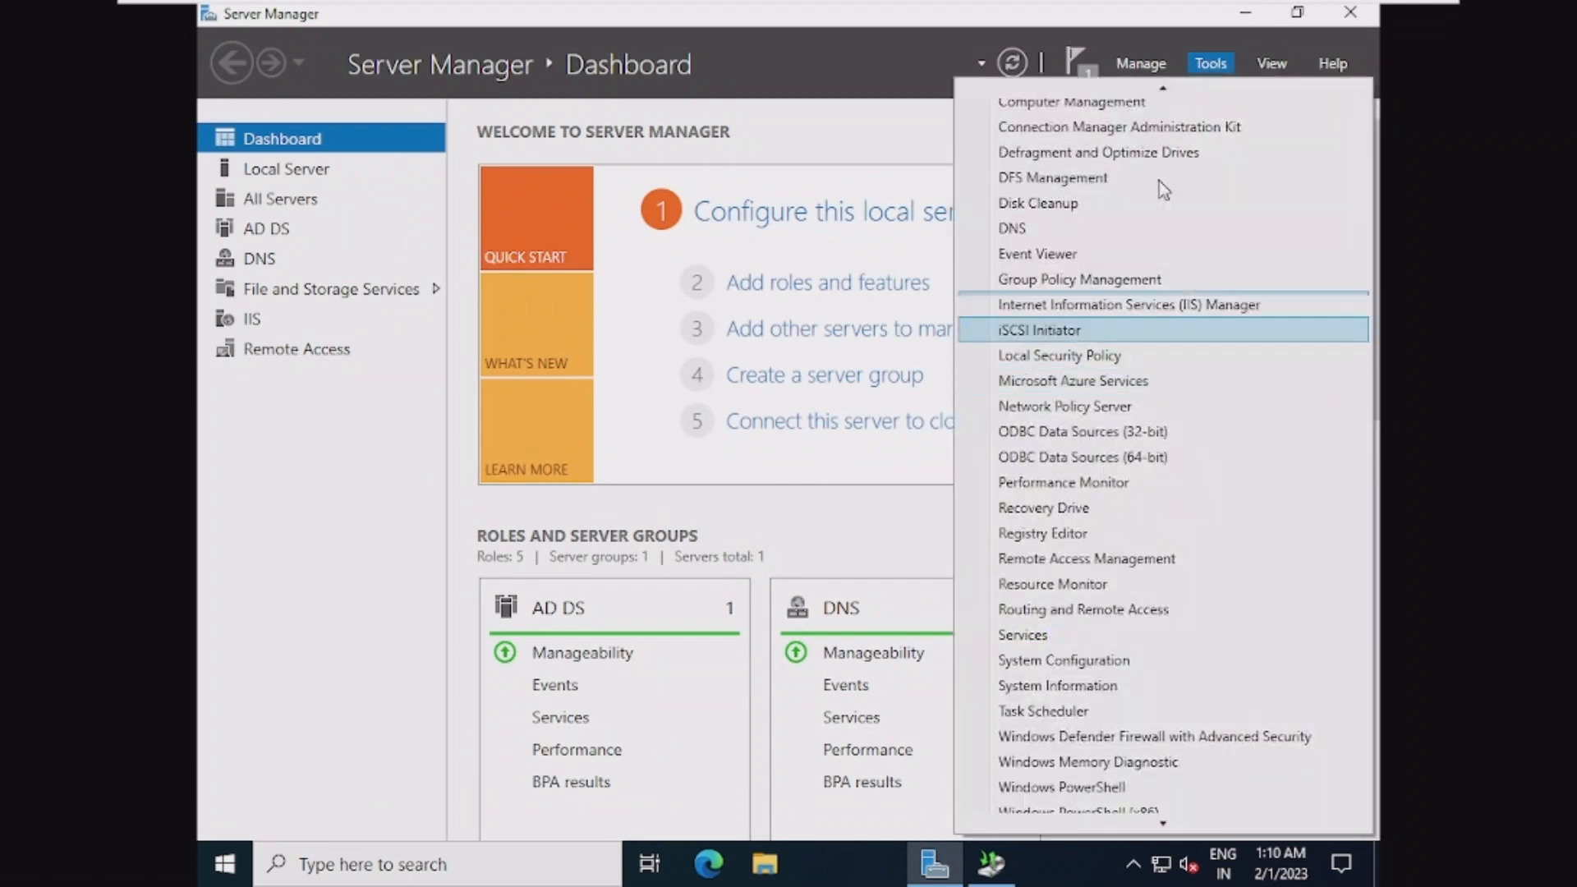
pyautogui.click(1046, 713)
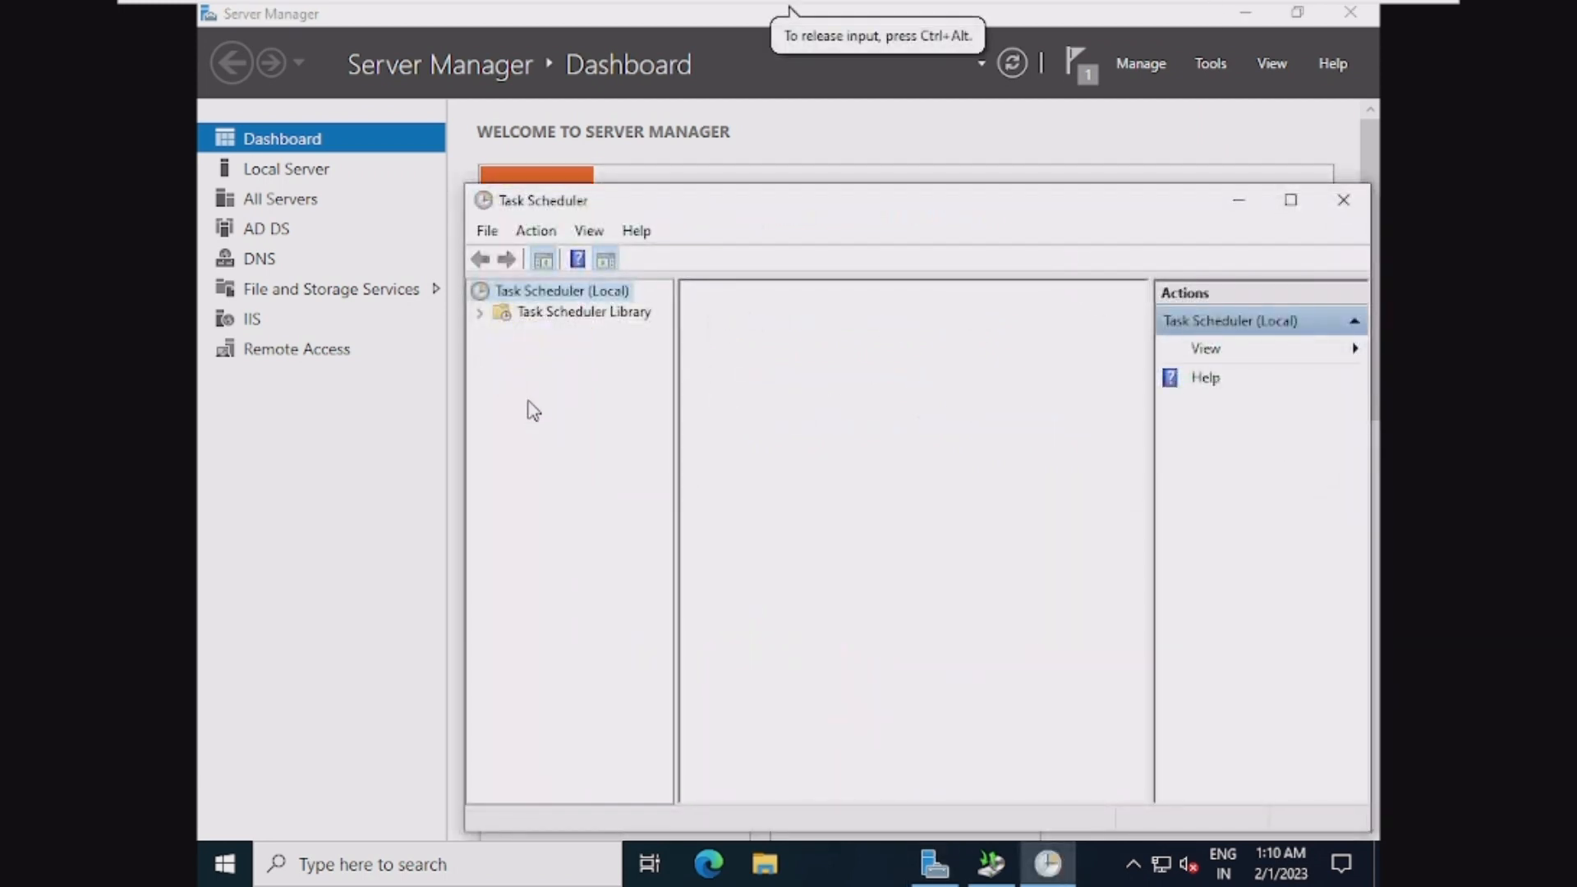
# Show the tasks stored under Microsoft > Windows > Backup in the Task Scheduler Library
pyautogui.click(480, 312)
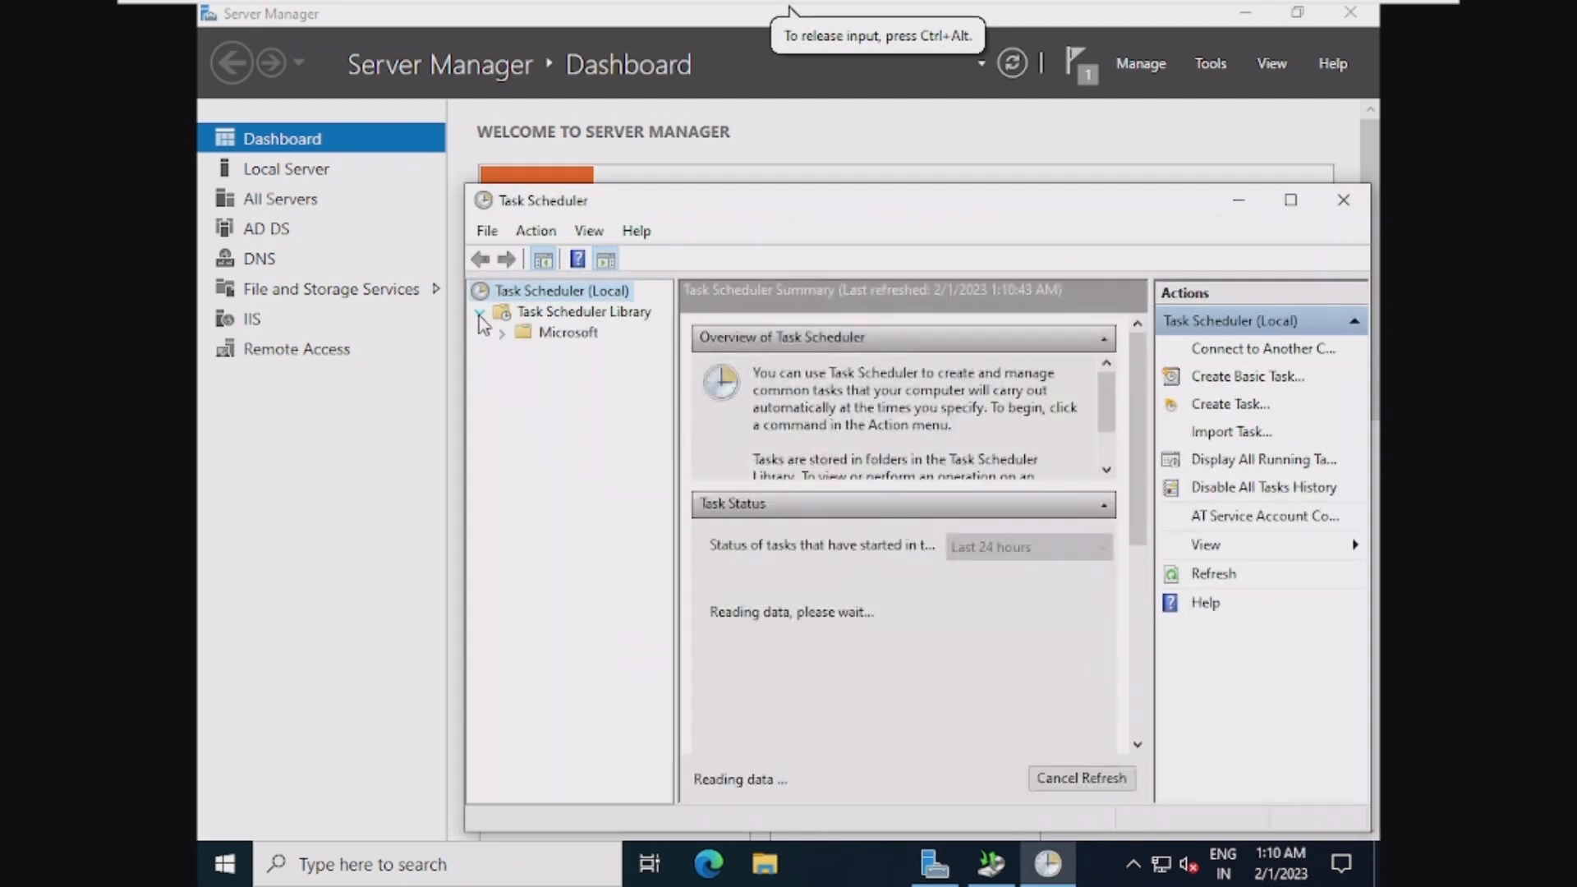
pyautogui.click(501, 334)
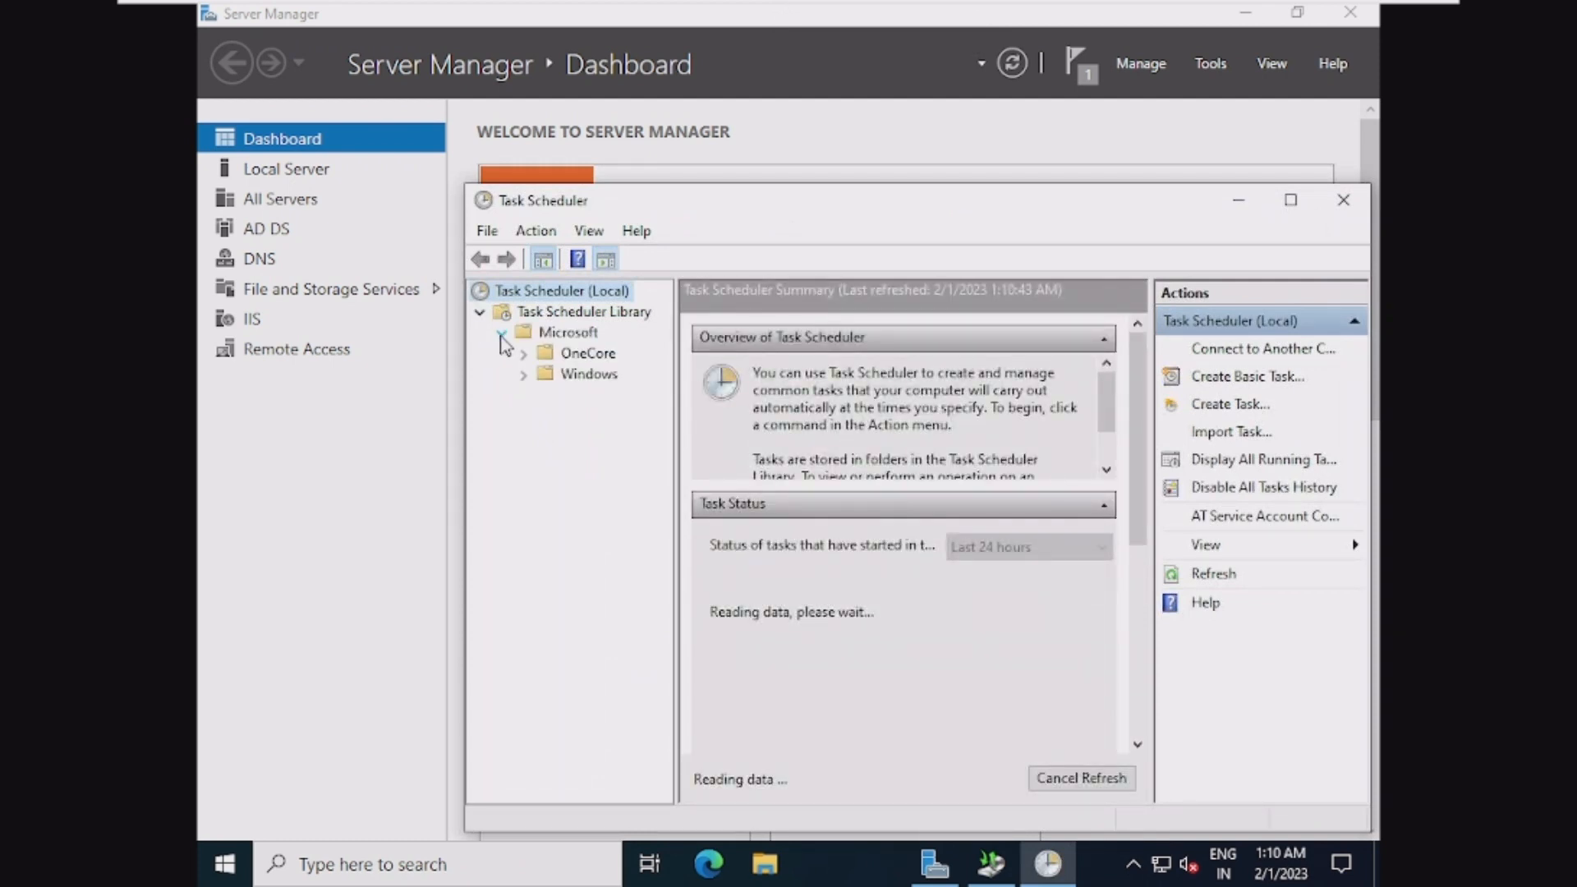
pyautogui.click(524, 375)
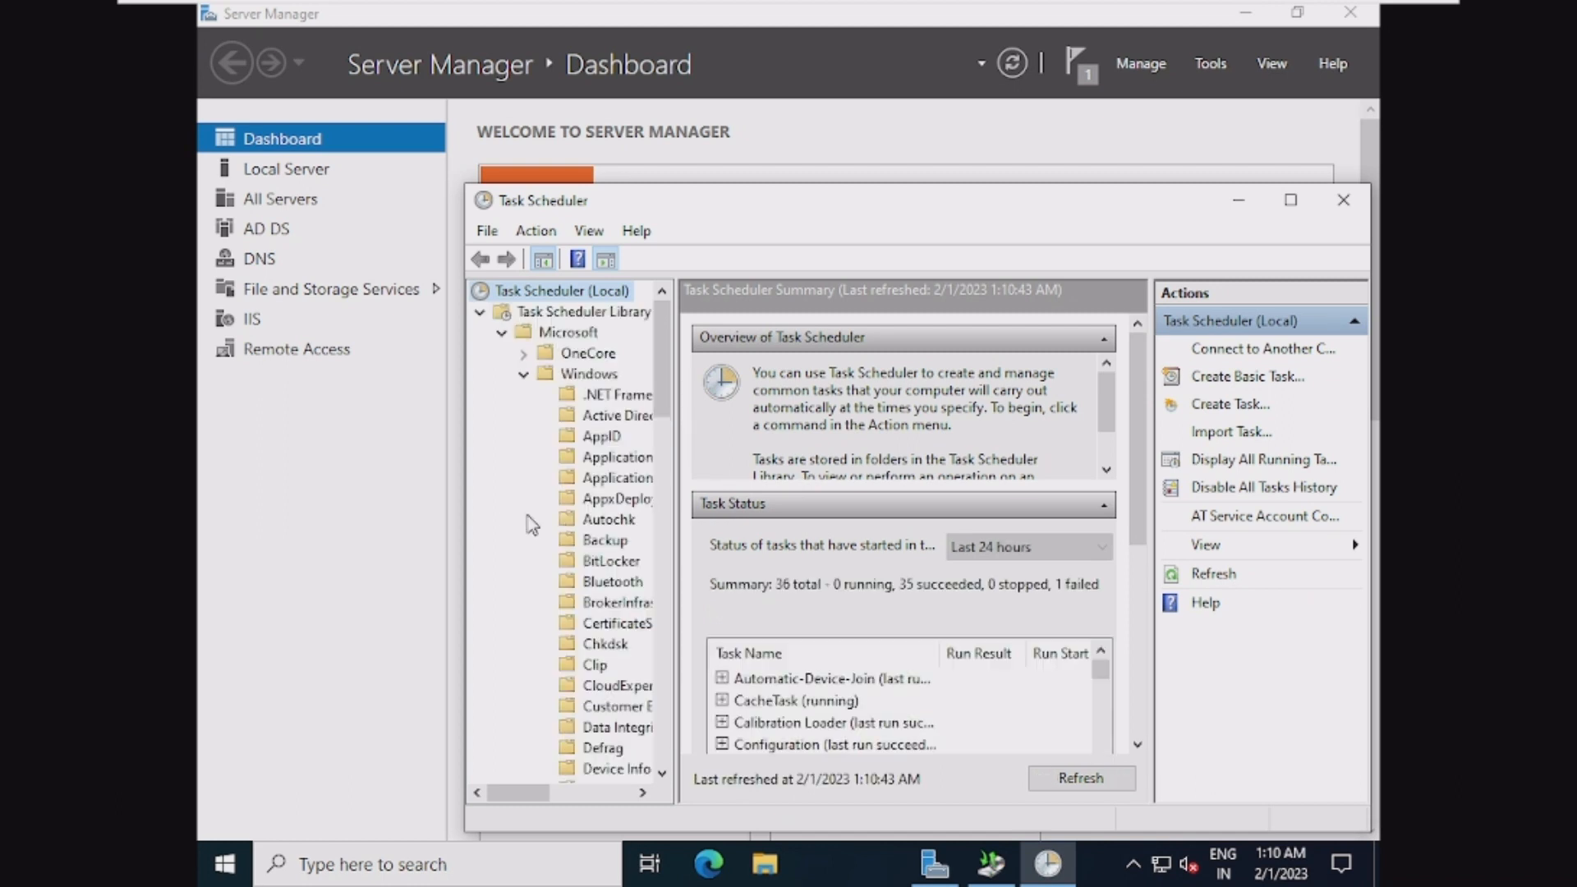
pyautogui.click(591, 543)
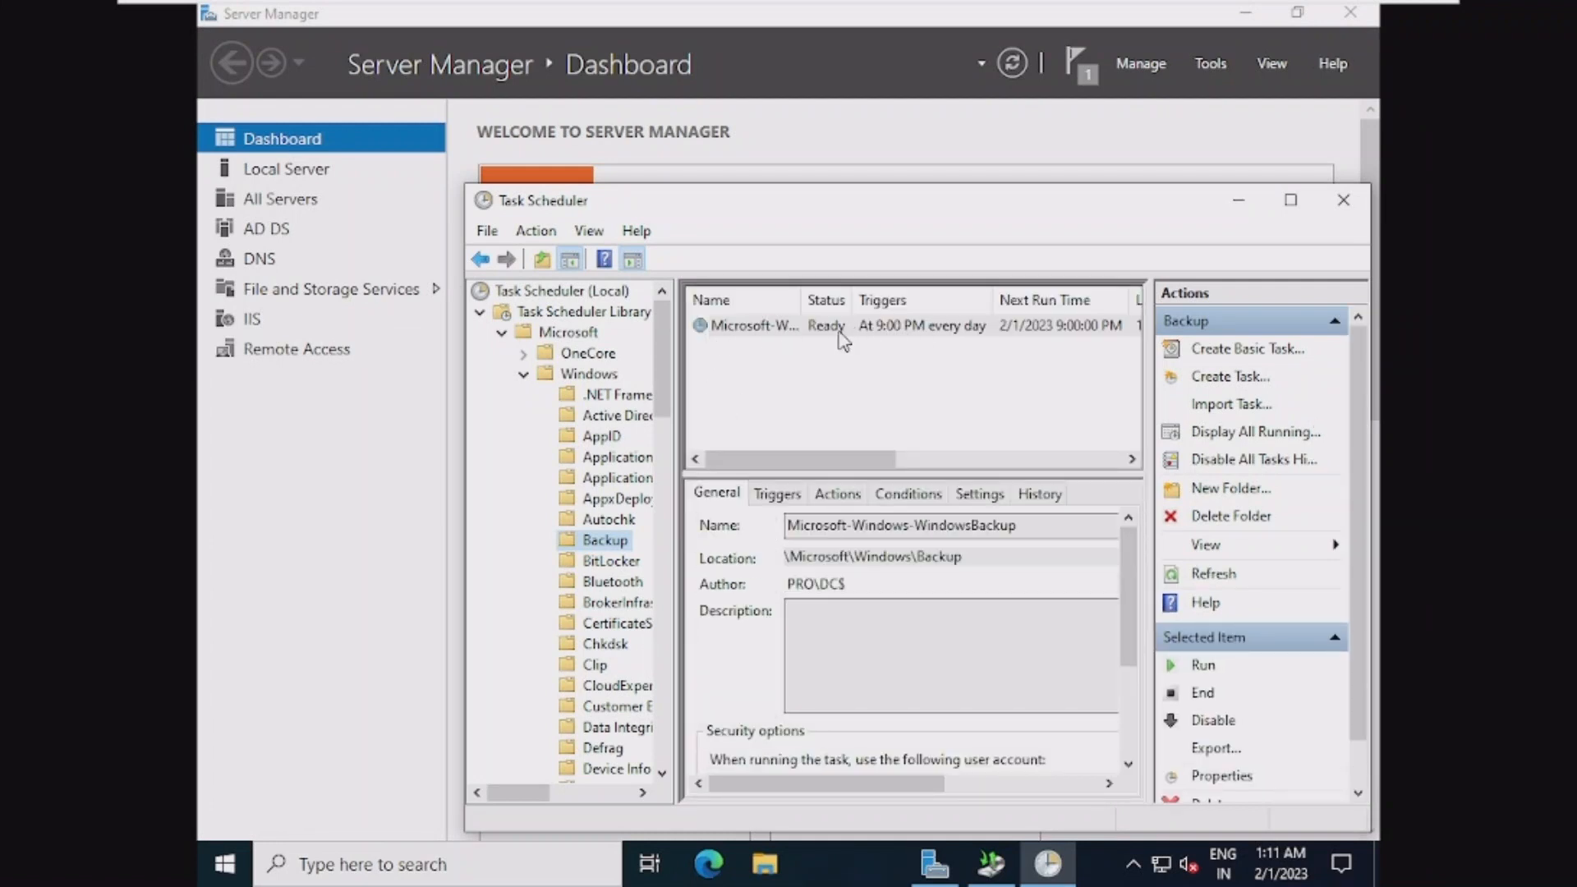
# Widen the task list's Status column, examine the Microsoft-Windows-WindowsBackup task's status and trigger, and close Task Scheduler
pyautogui.moveTo(870, 293); pyautogui.dragTo(1001, 300)
pyautogui.click(723, 325)
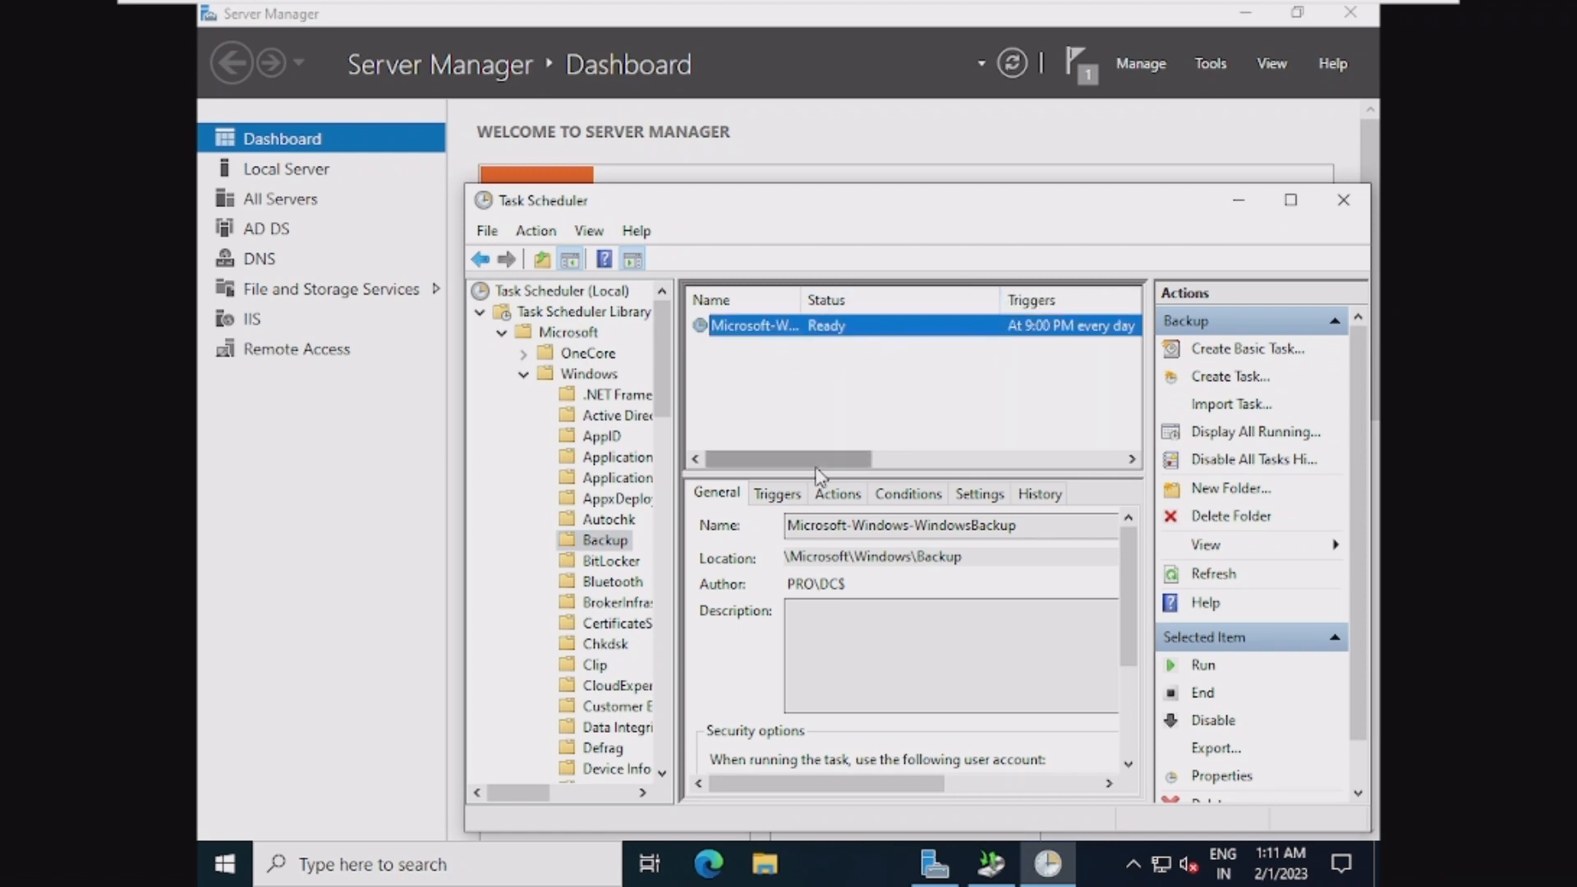
pyautogui.moveTo(828, 460); pyautogui.dragTo(1127, 483)
pyautogui.moveTo(1068, 474)
pyautogui.mouseDown()
pyautogui.moveTo(1010, 458)
pyautogui.moveTo(672, 465)
pyautogui.mouseUp()
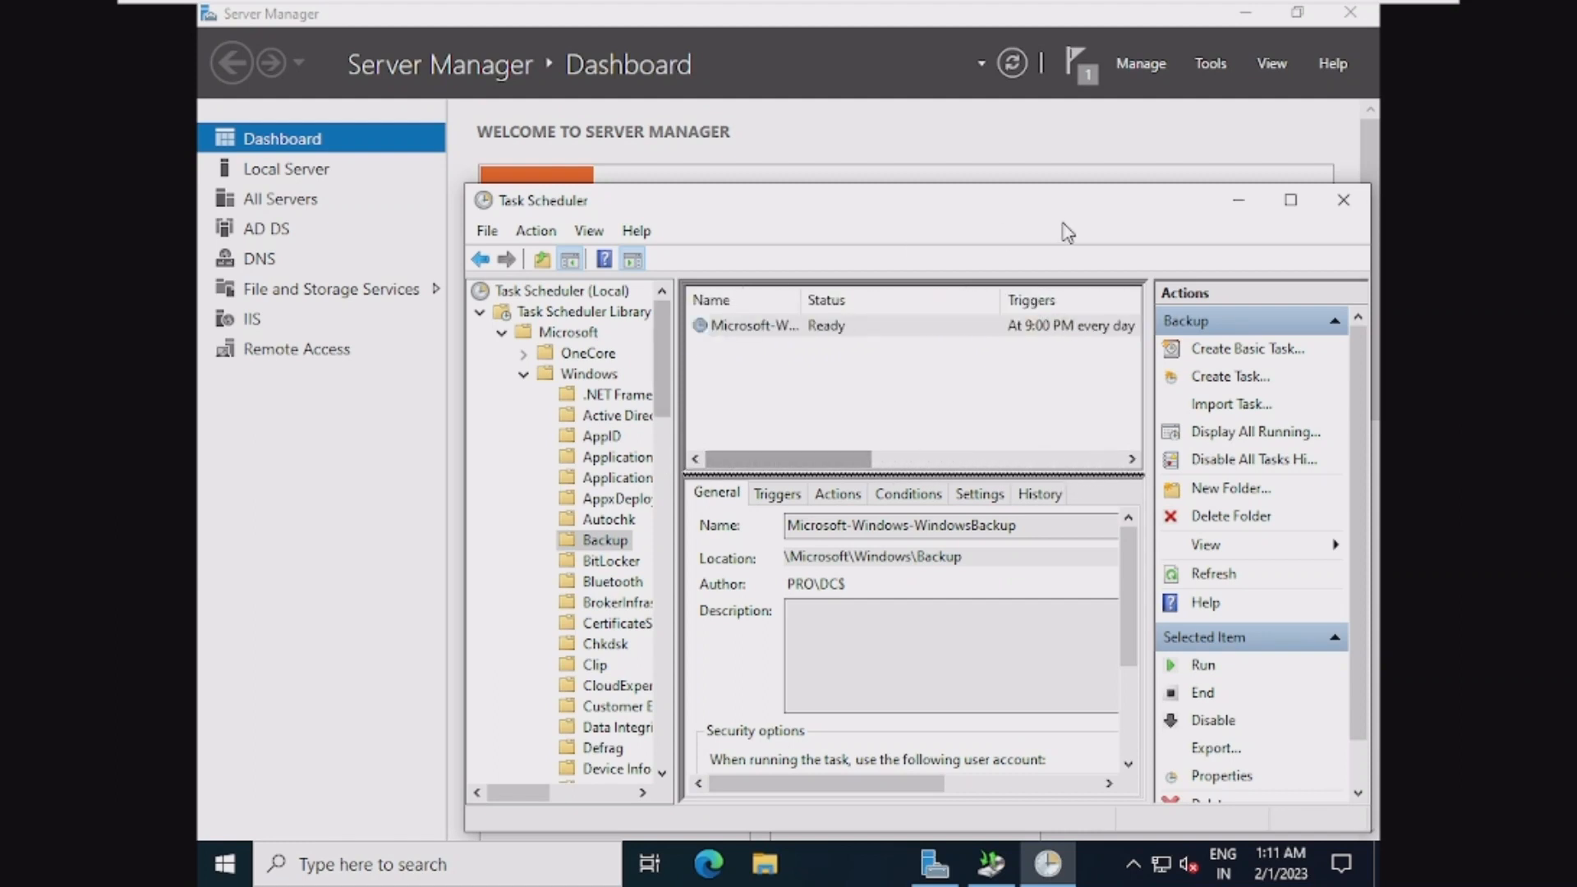
pyautogui.click(1360, 211)
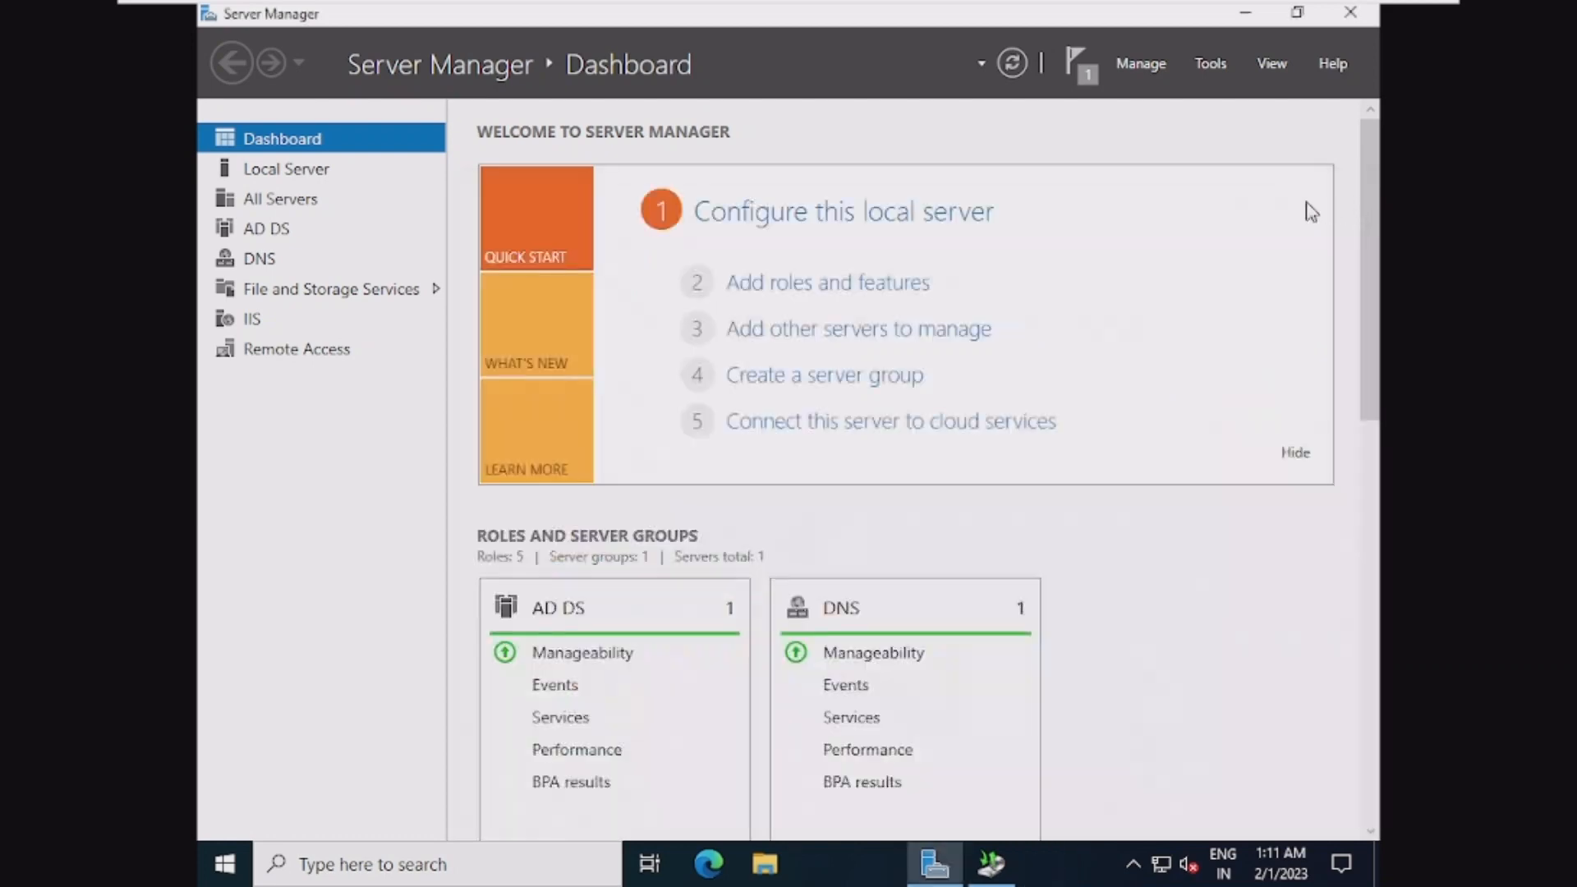
# Return to the Windows Server Backup console and run a one-time backup using the scheduled backup options, closing the wizard on completion
pyautogui.click(992, 864)
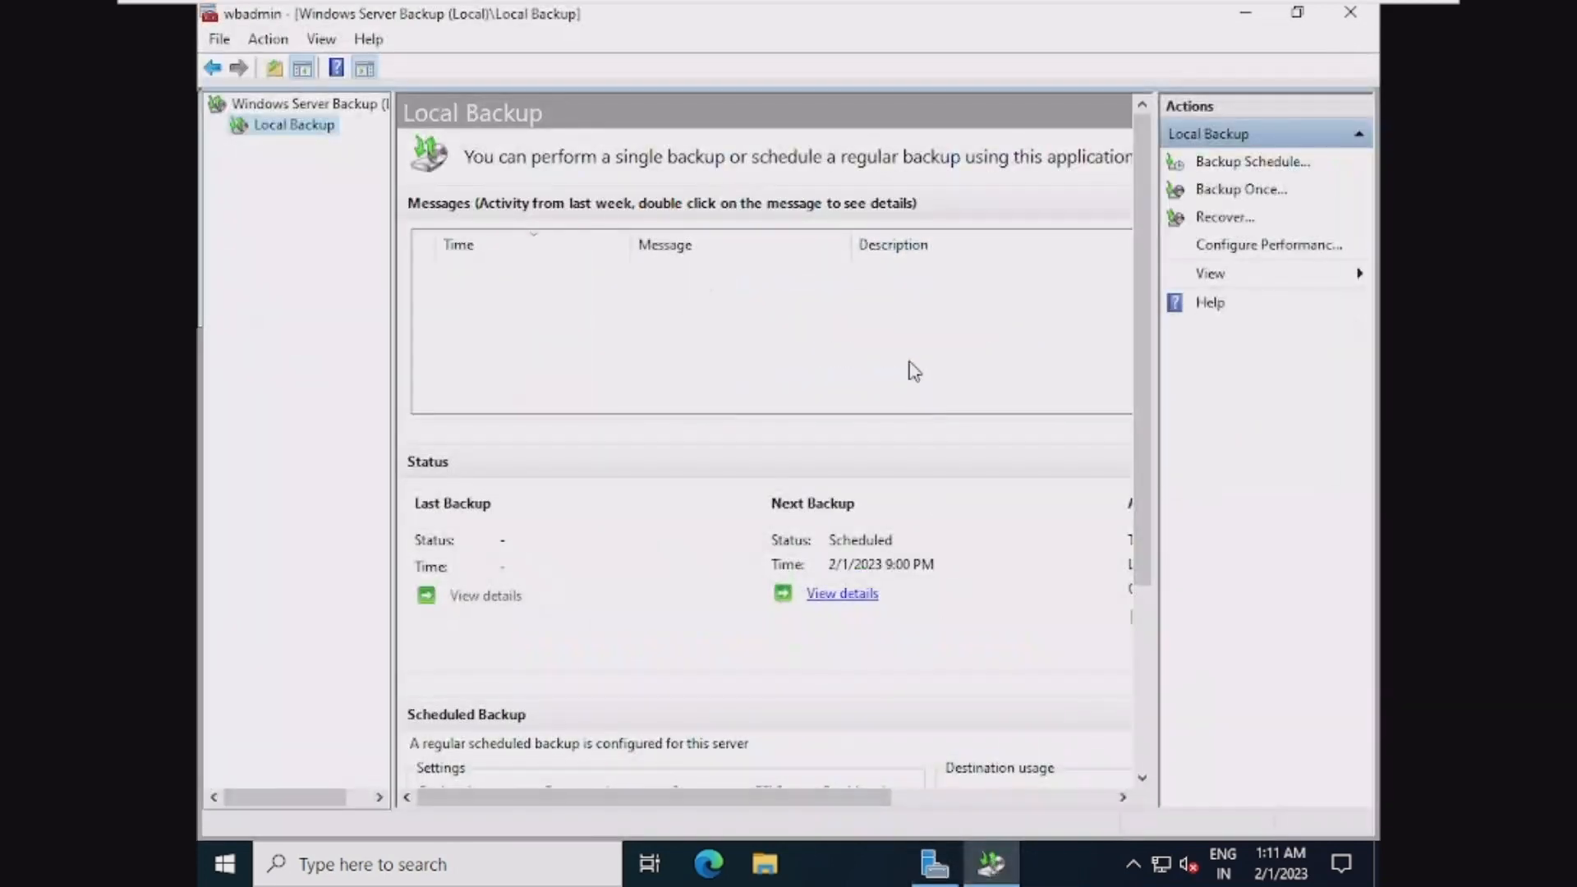
pyautogui.click(1216, 195)
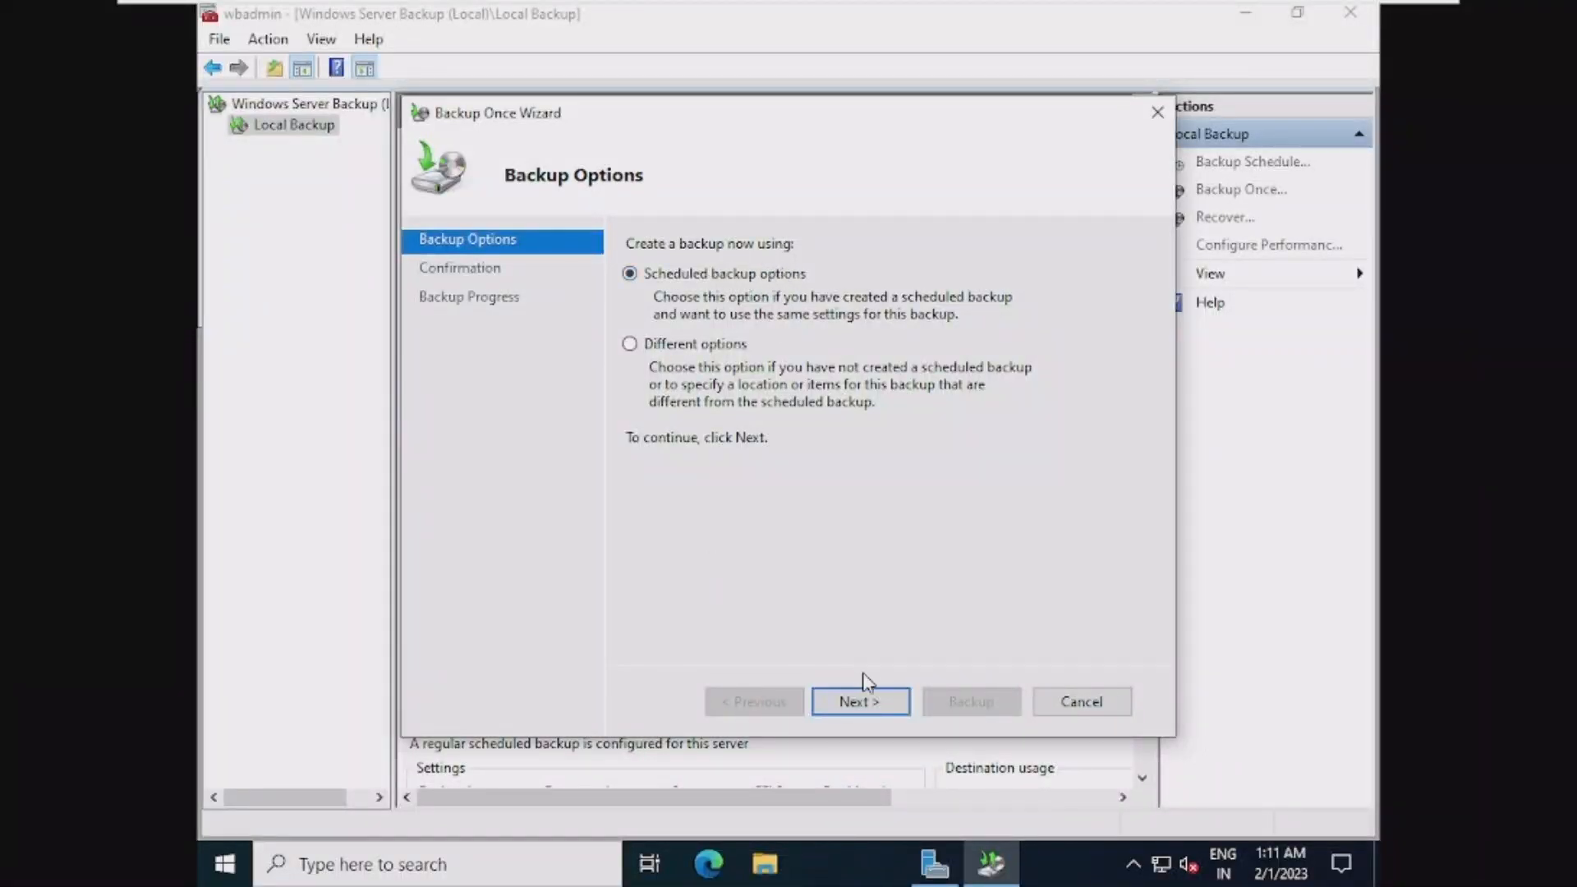
pyautogui.click(861, 701)
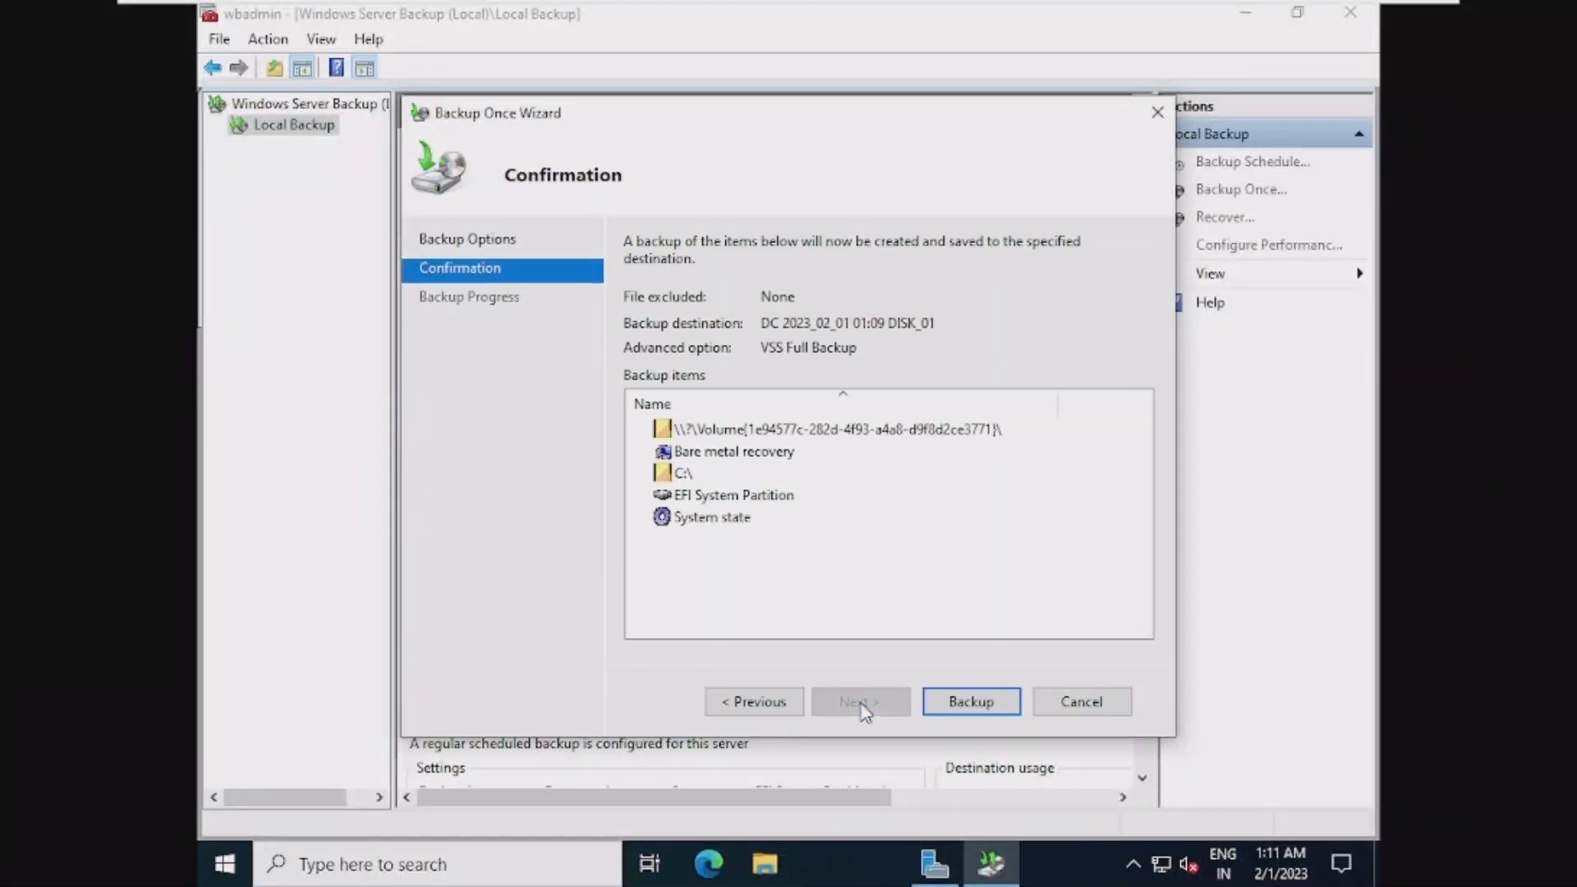
pyautogui.click(970, 704)
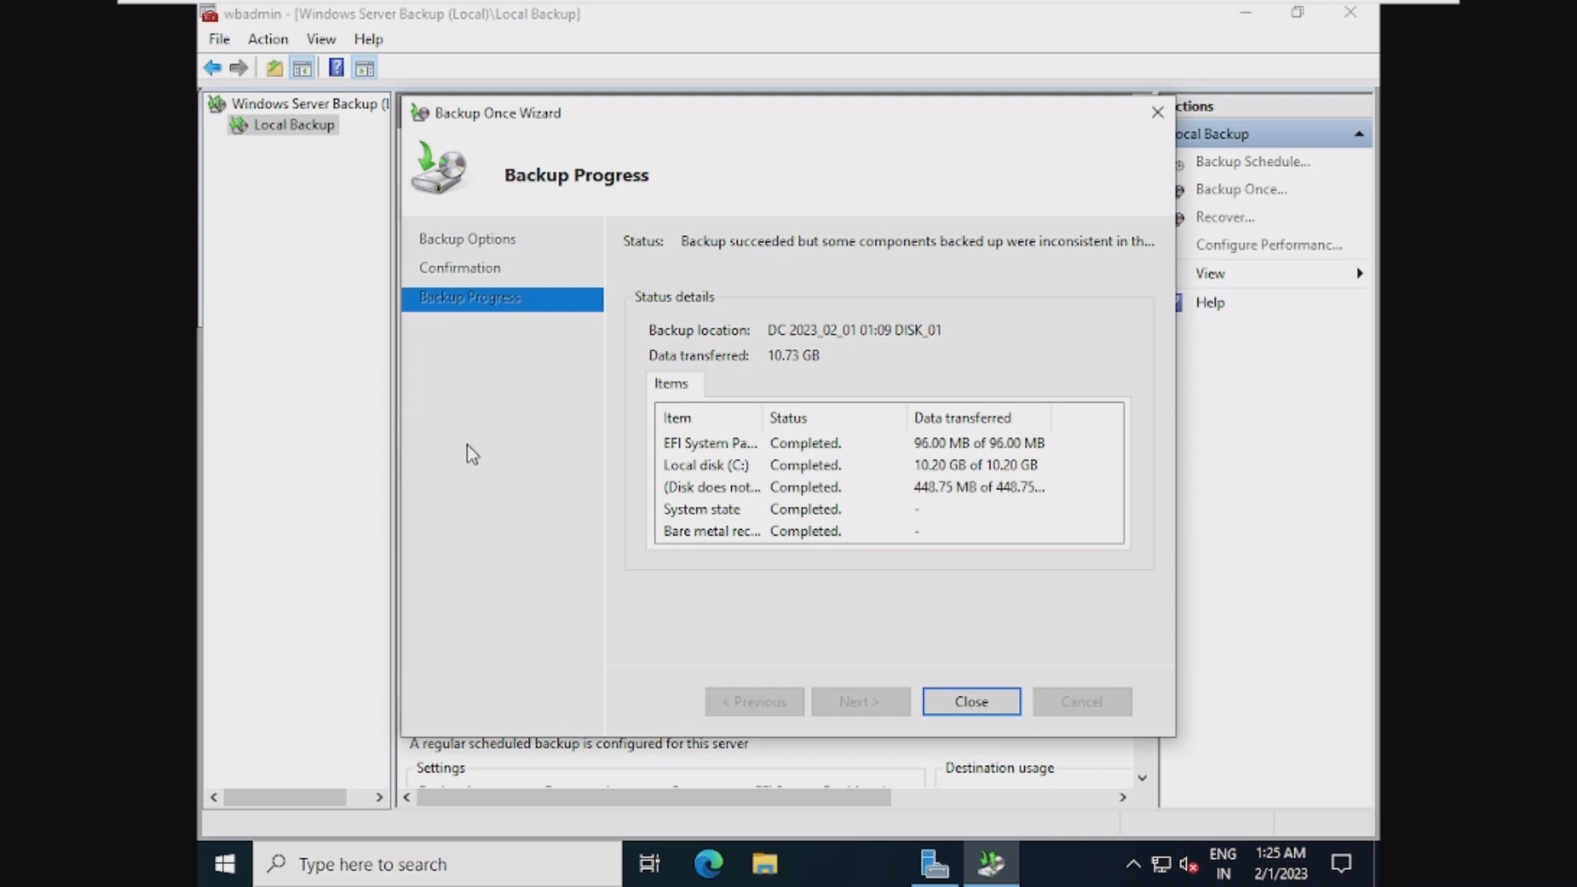
pyautogui.click(962, 699)
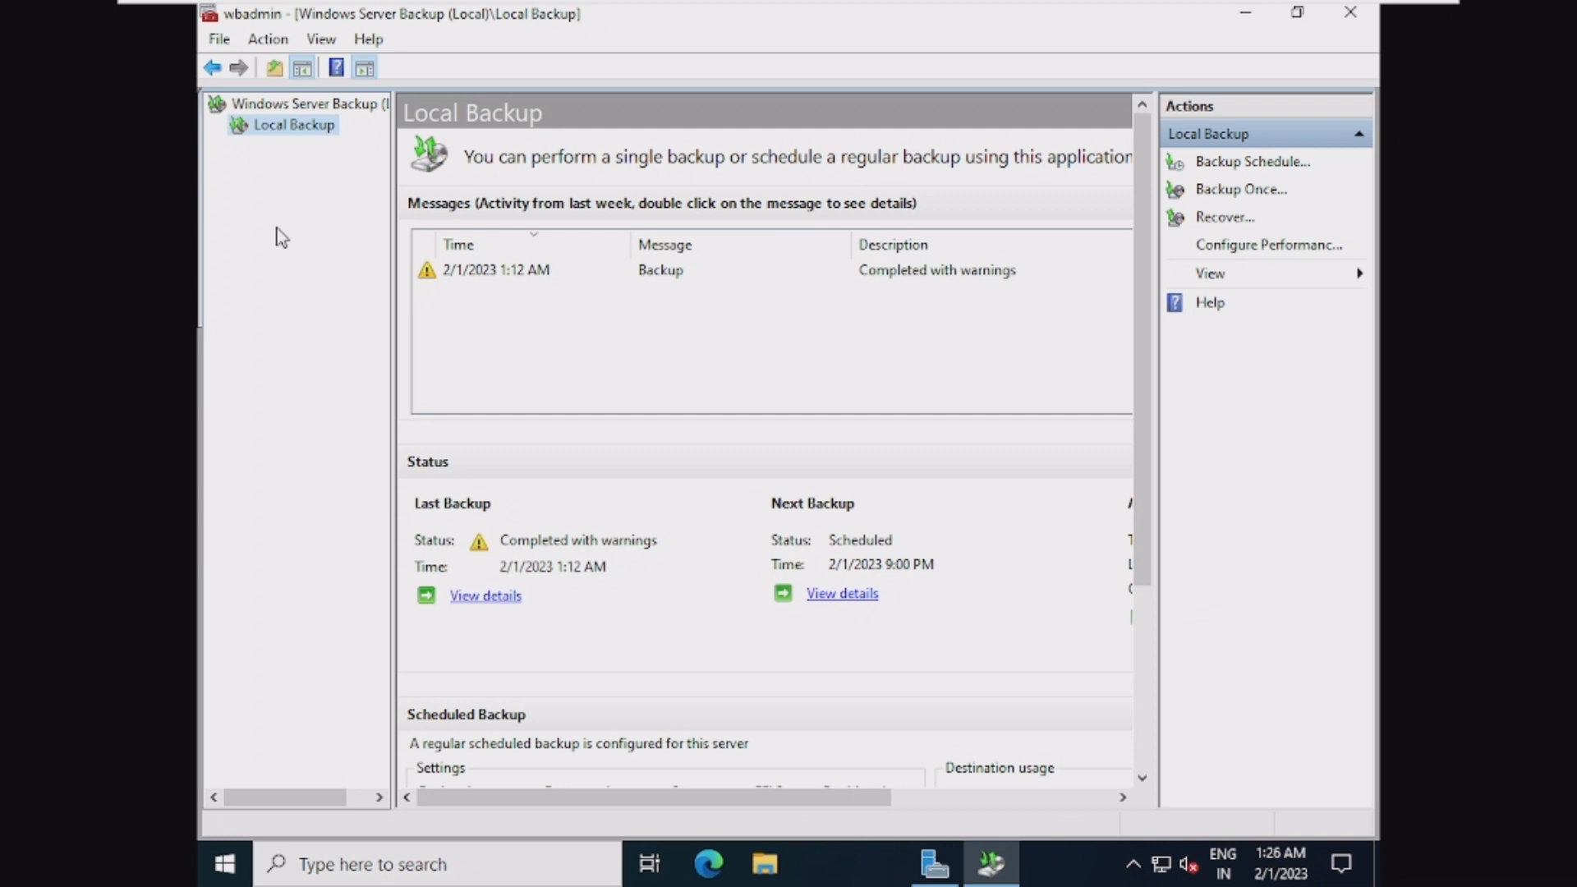
# Review the Local Backup status, schedule settings and Windows Server Backup overview, and minimize the console
pyautogui.scroll(-5, 860, 584)
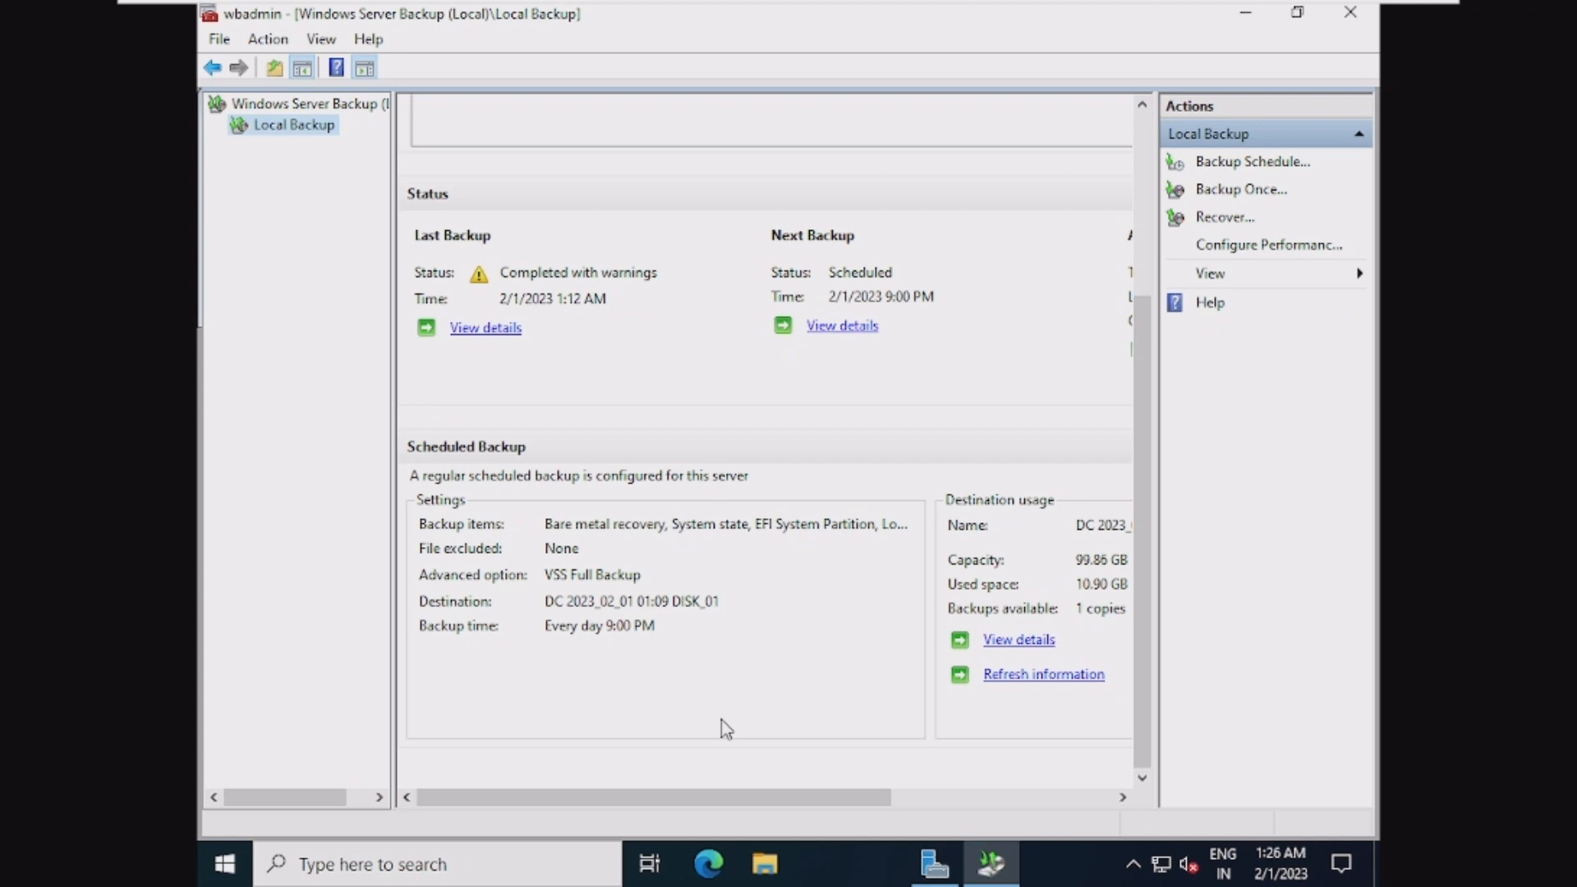
pyautogui.scroll(5, 725, 728)
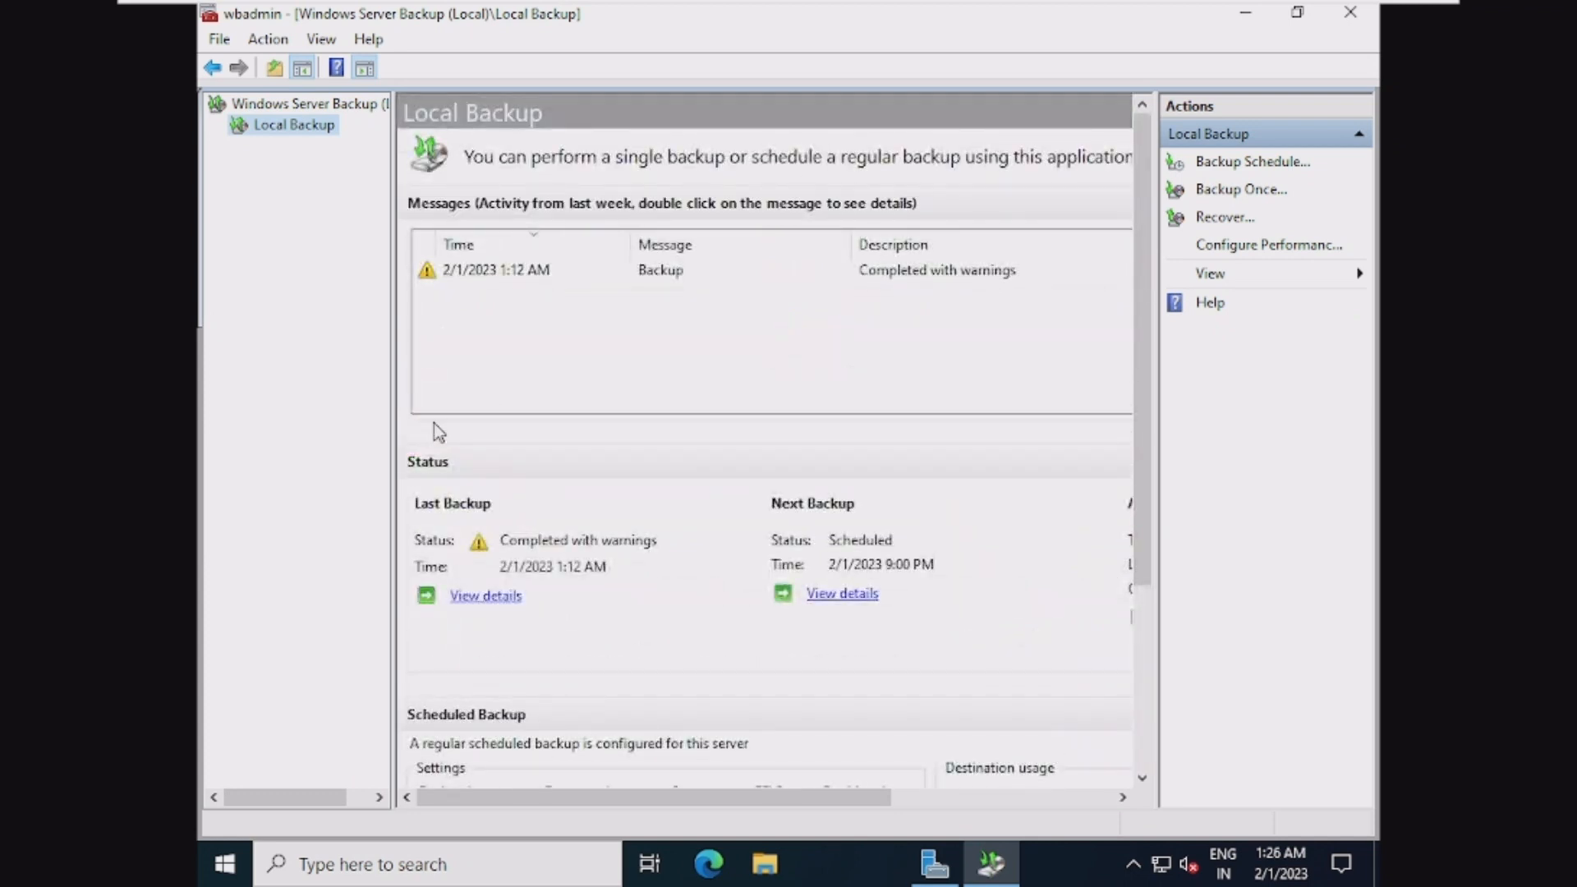
pyautogui.click(311, 107)
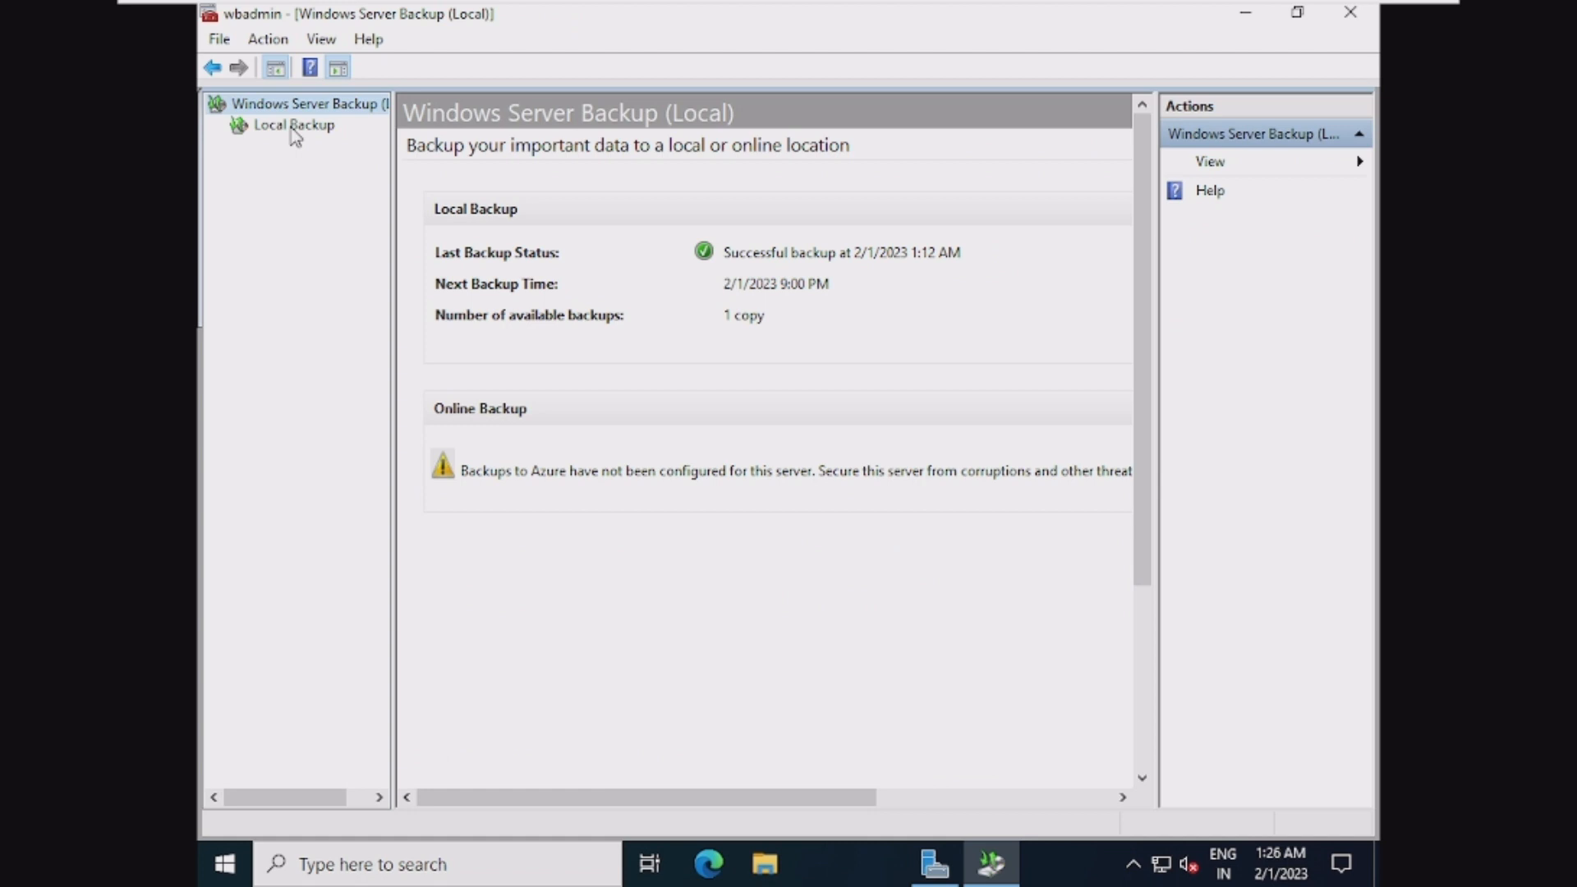
pyautogui.click(294, 127)
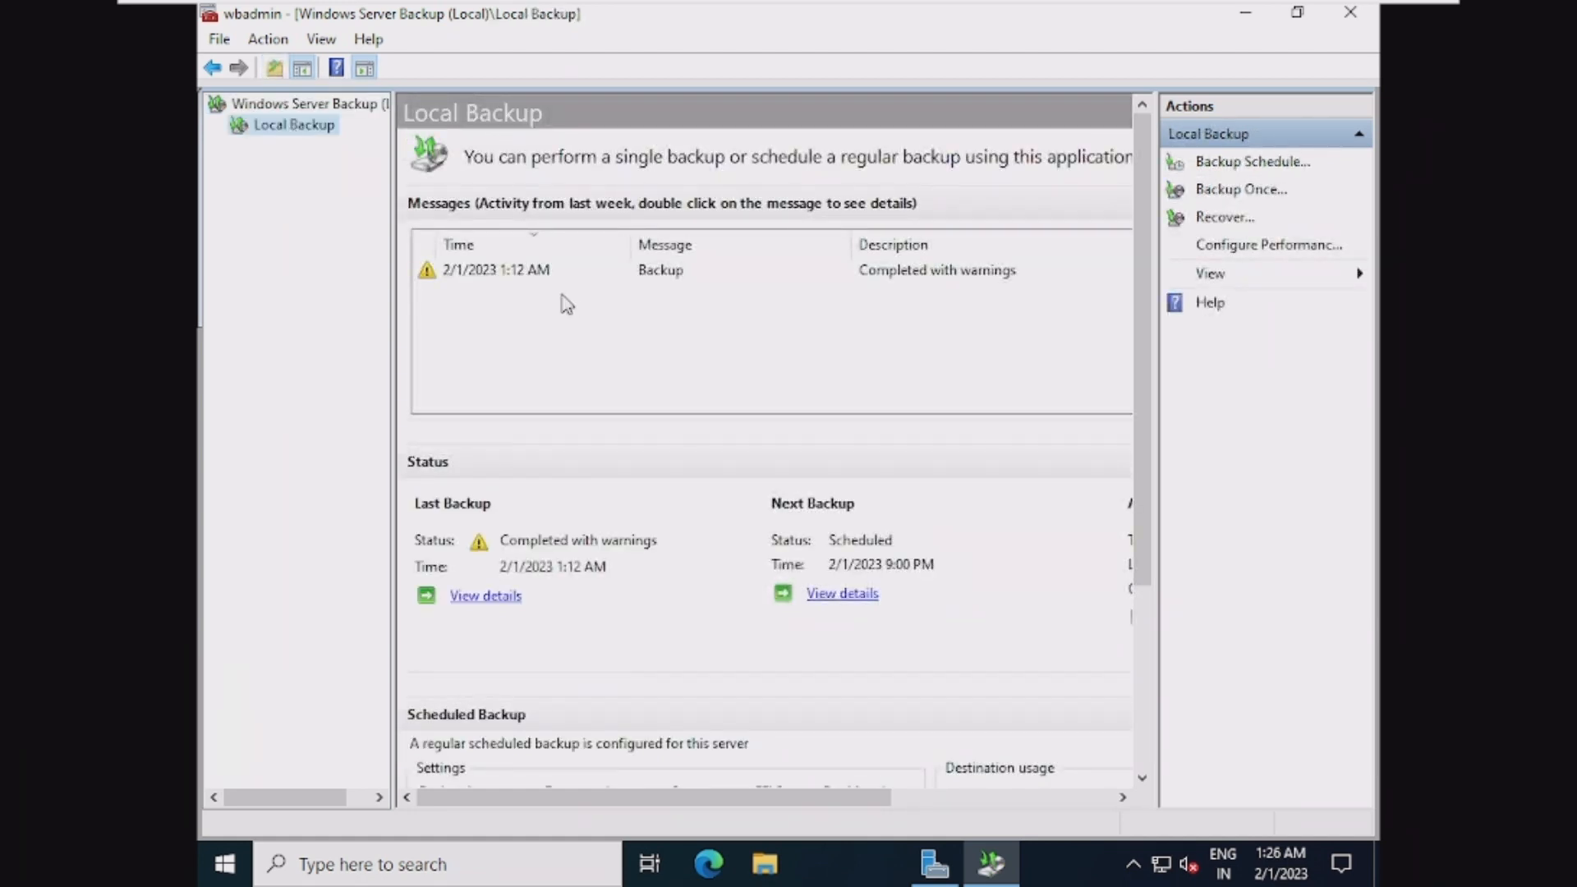
pyautogui.click(1245, 22)
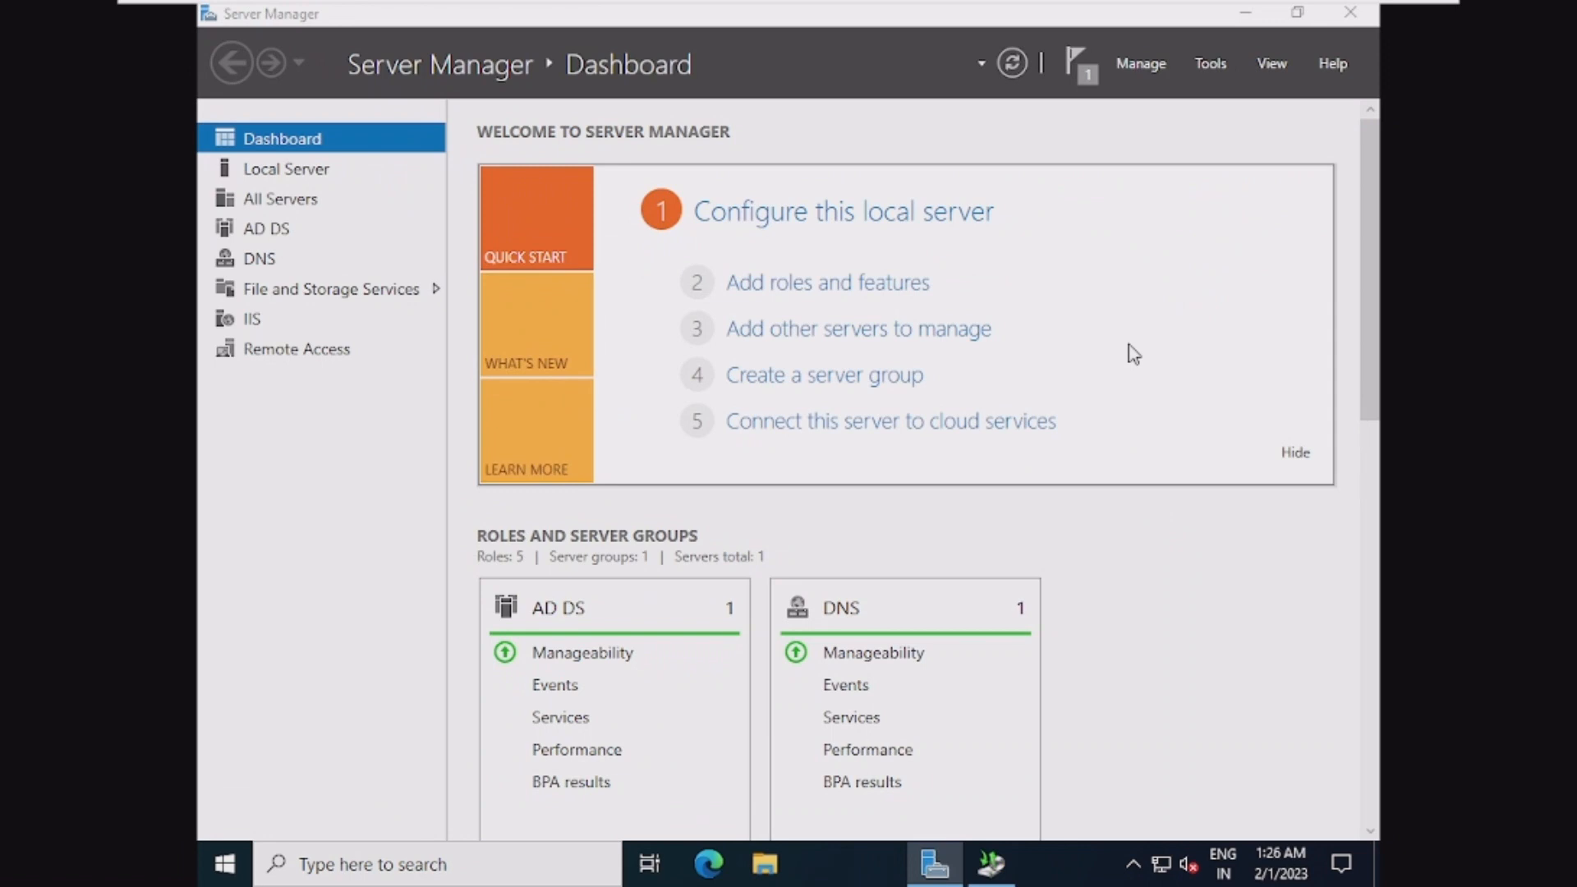
# Check the drives listed under This PC in File Explorer, and locate the backup volume on Disk 3 in Disk Management
pyautogui.press('super+e')
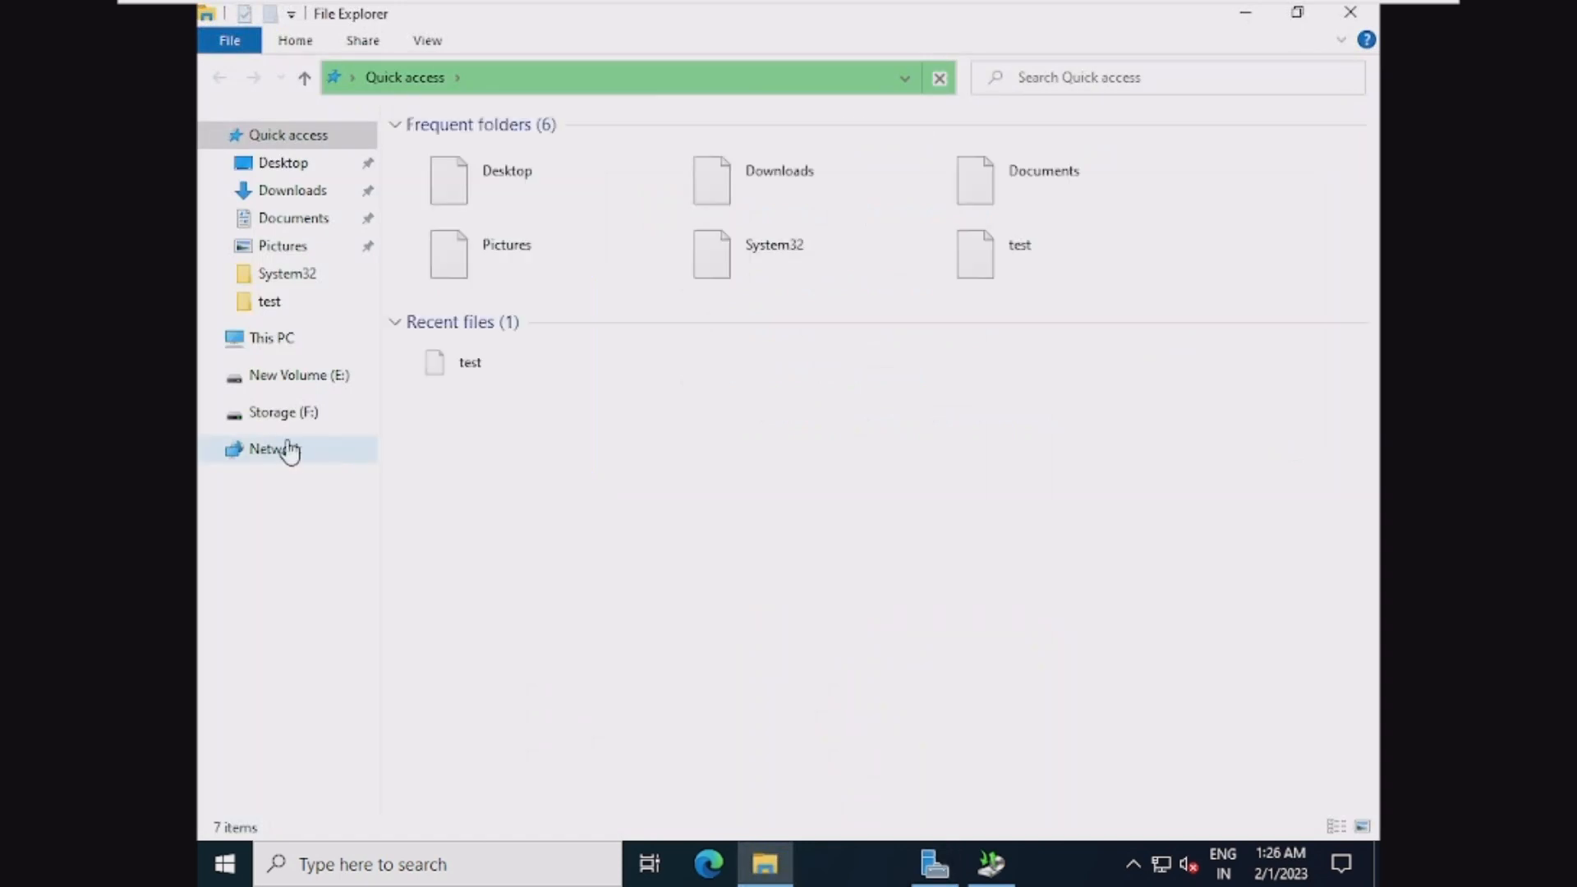
pyautogui.click(240, 338)
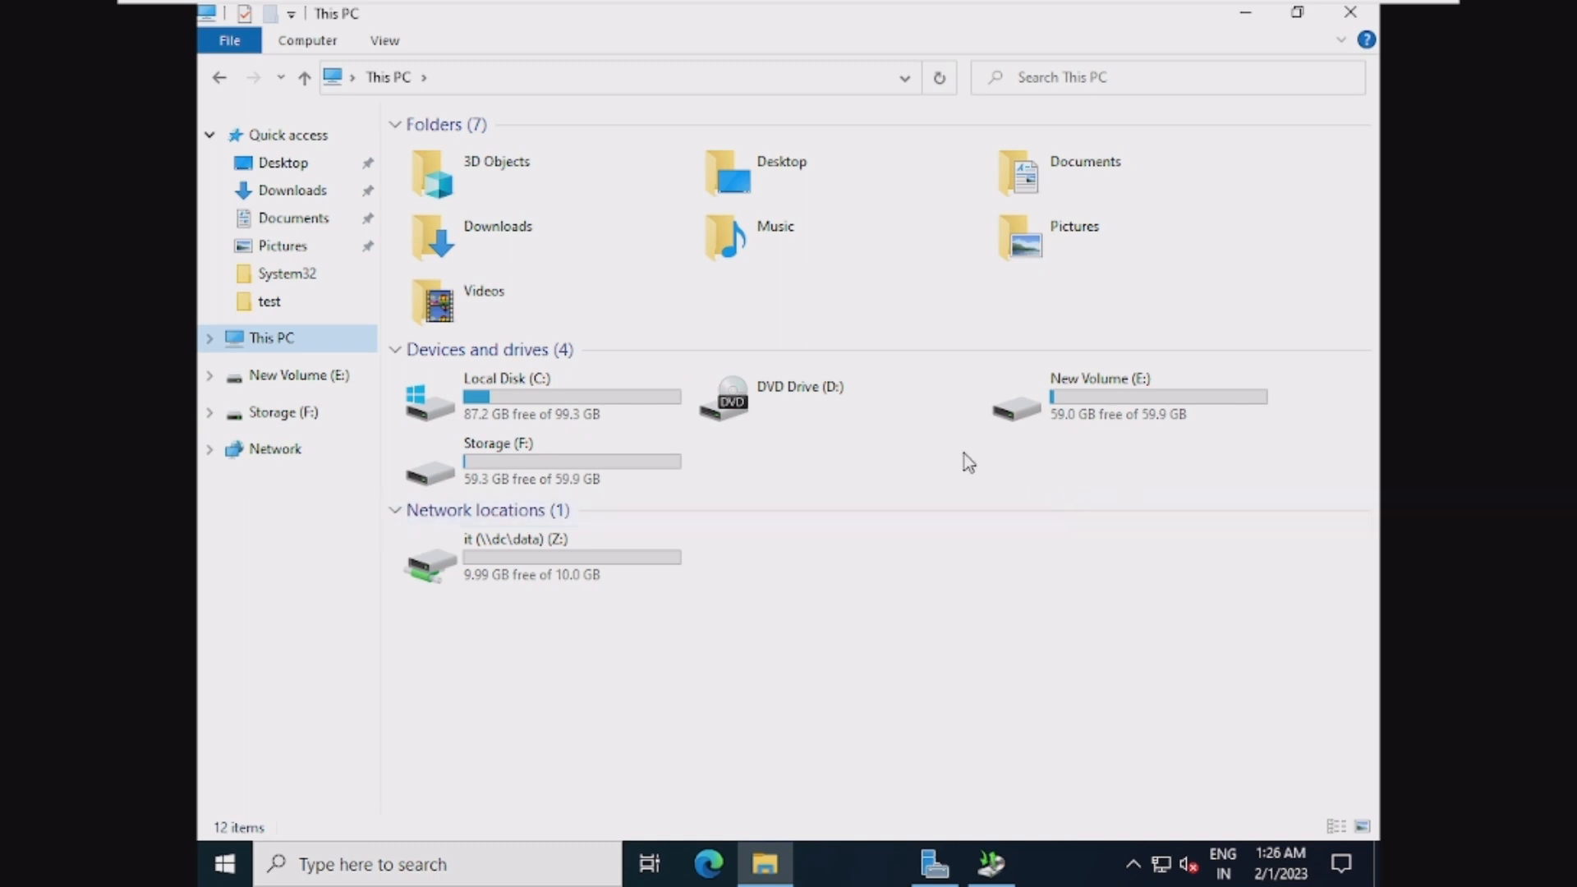
pyautogui.rightClick(233, 861)
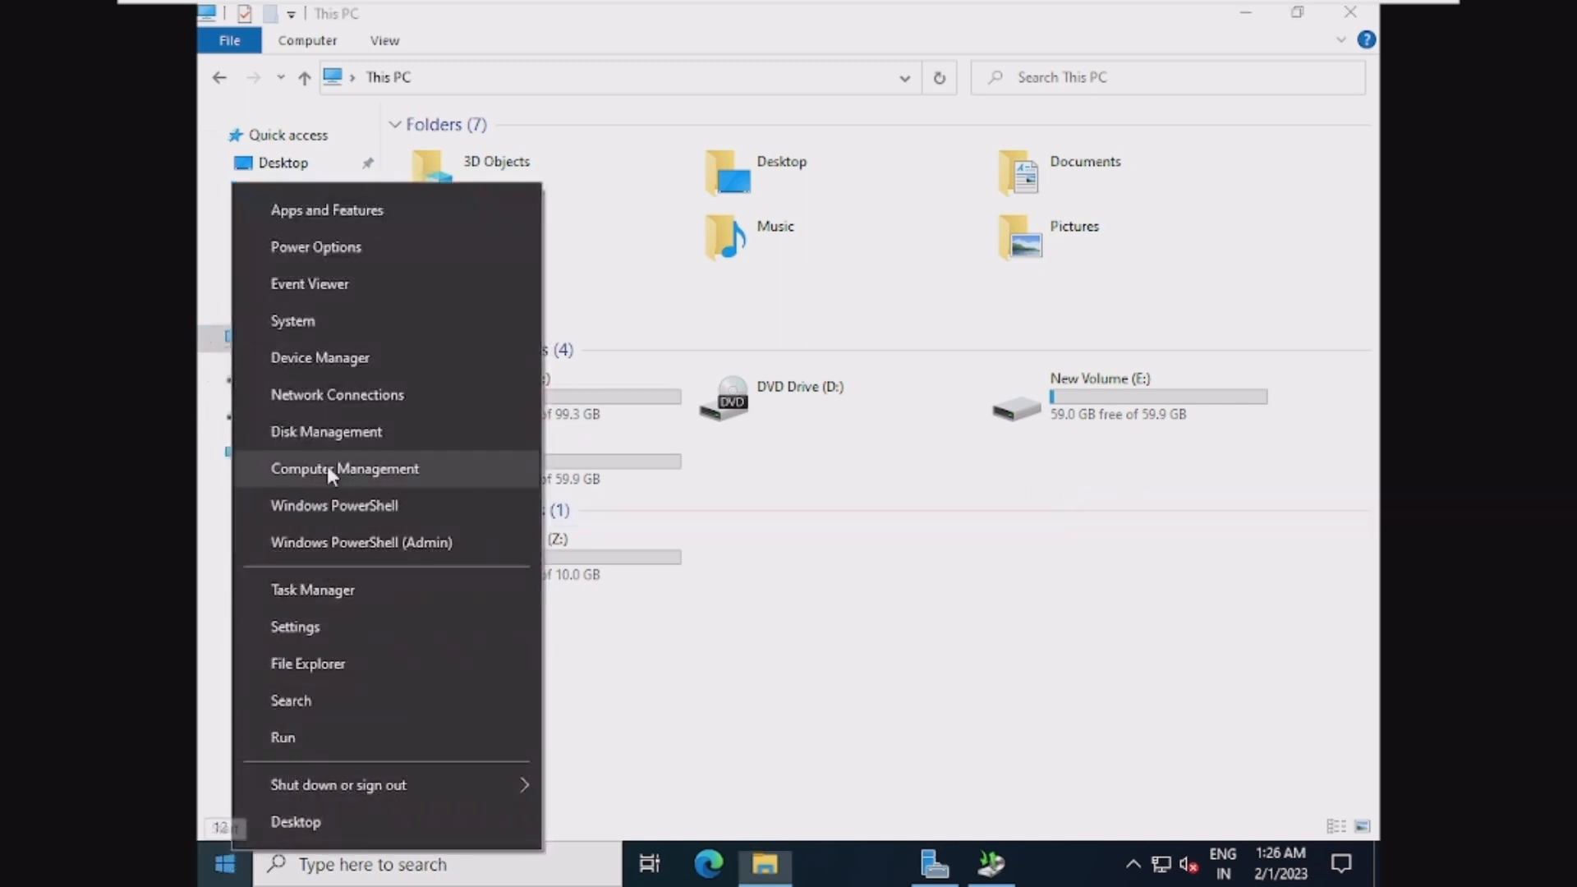
pyautogui.click(326, 439)
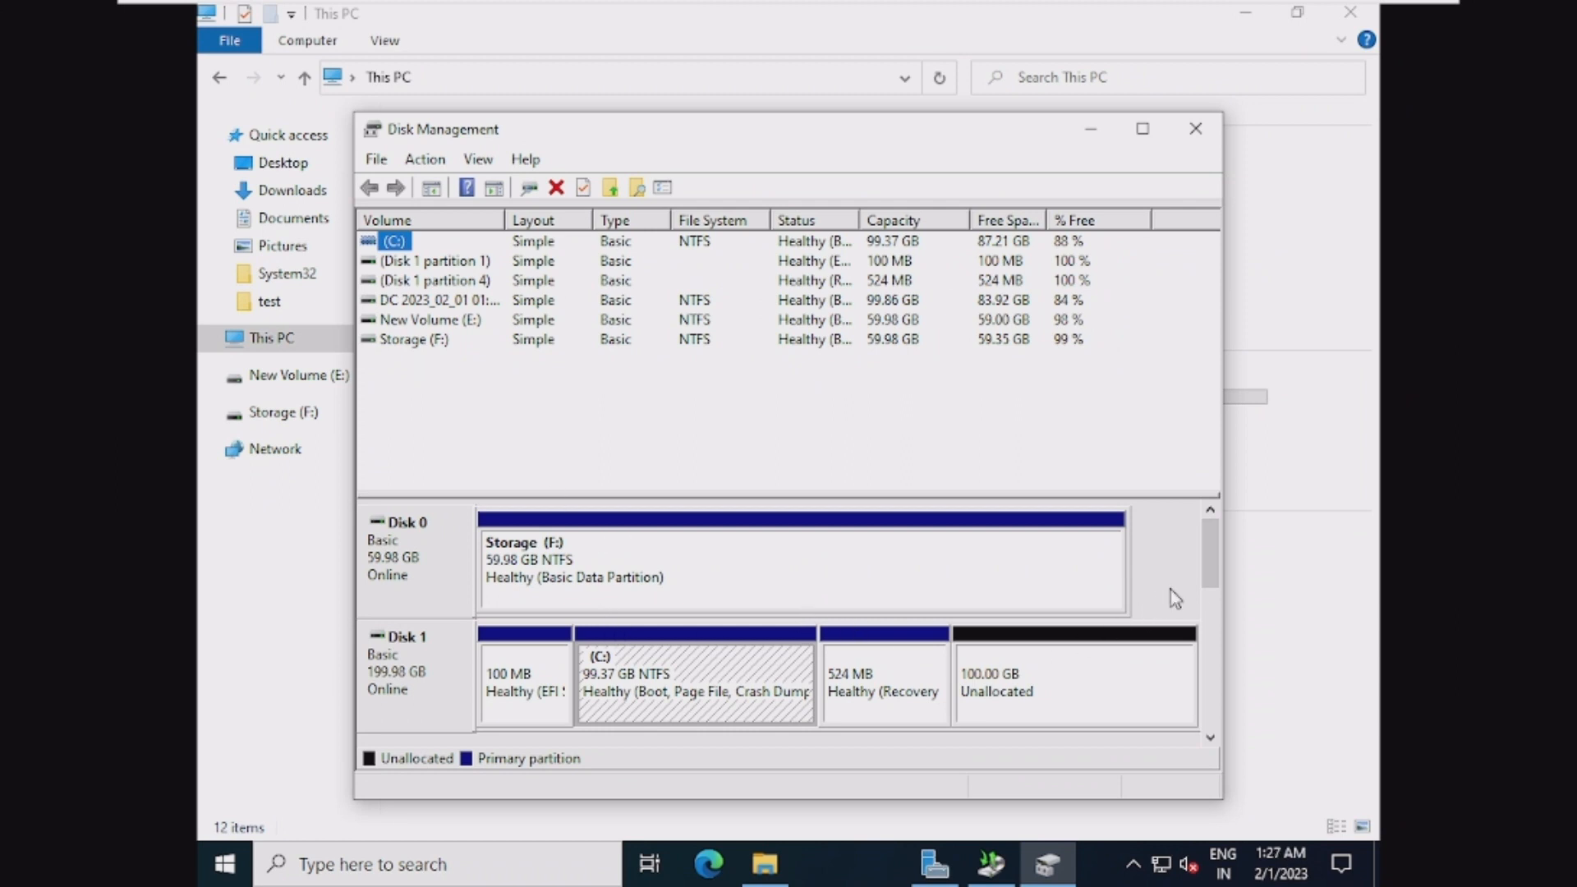
pyautogui.moveTo(1208, 579); pyautogui.dragTo(1205, 684)
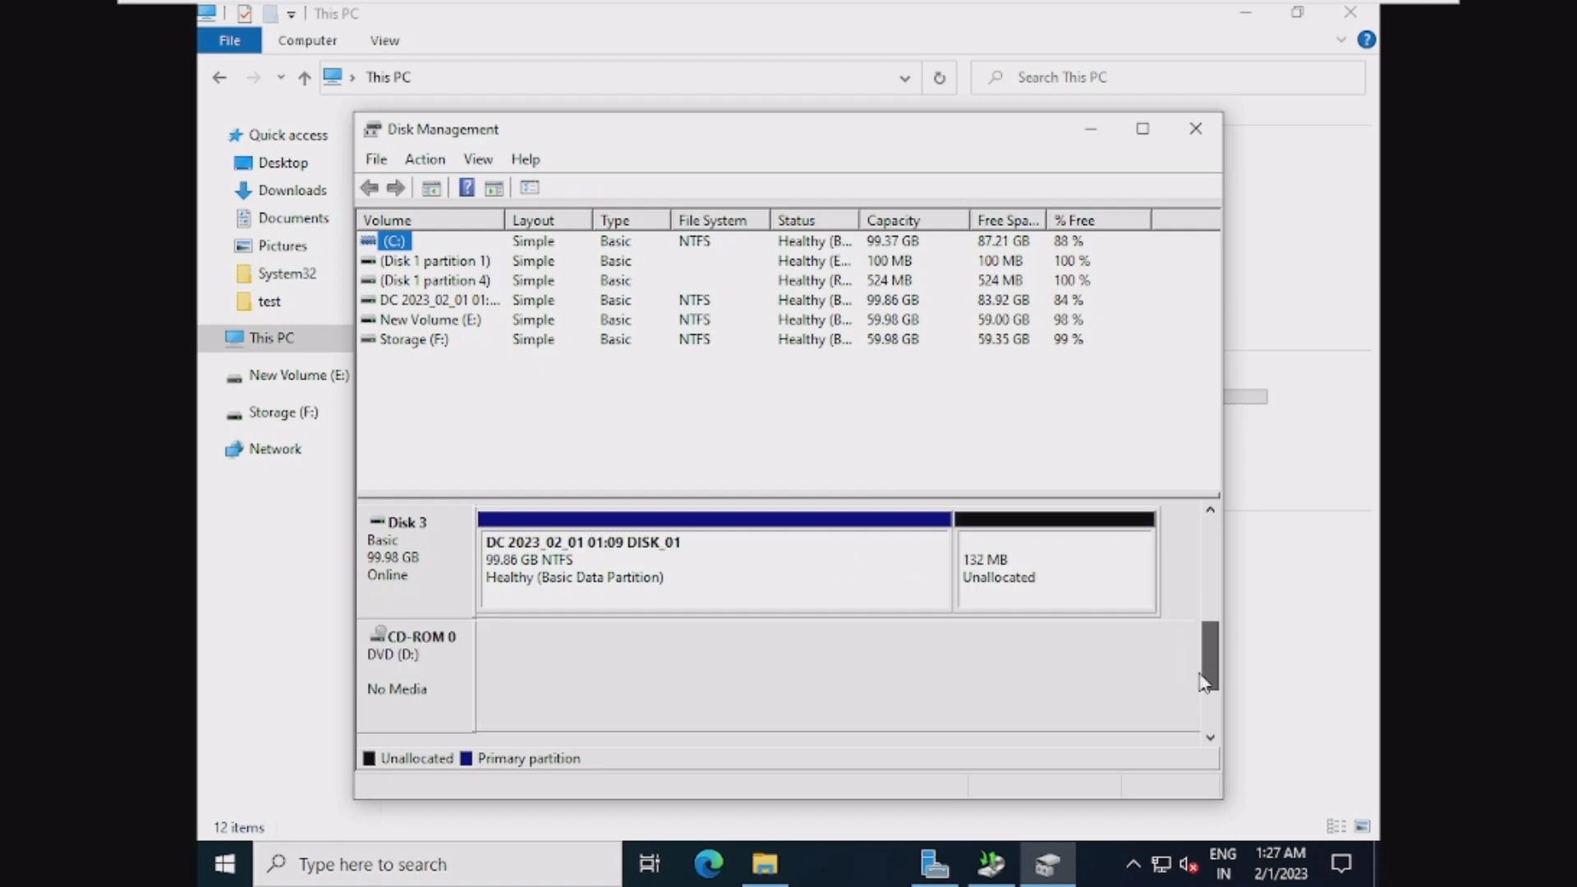
# Assign drive letter G to the backup volume DC 2023_02_01 01:09 DISK_01 on Disk 3
pyautogui.rightClick(438, 569)
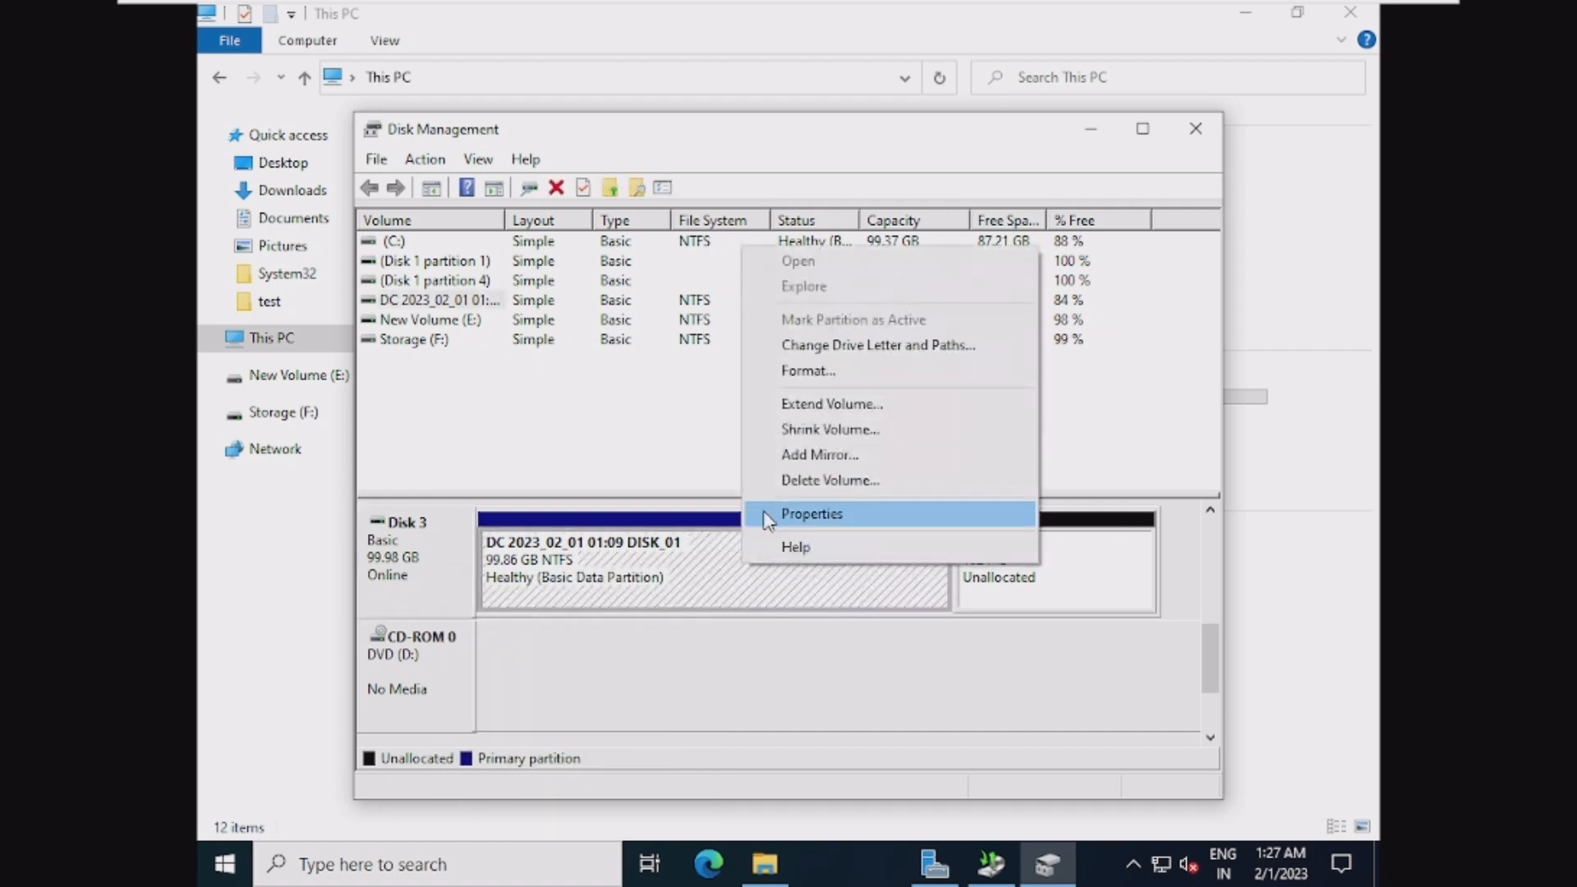
pyautogui.click(891, 351)
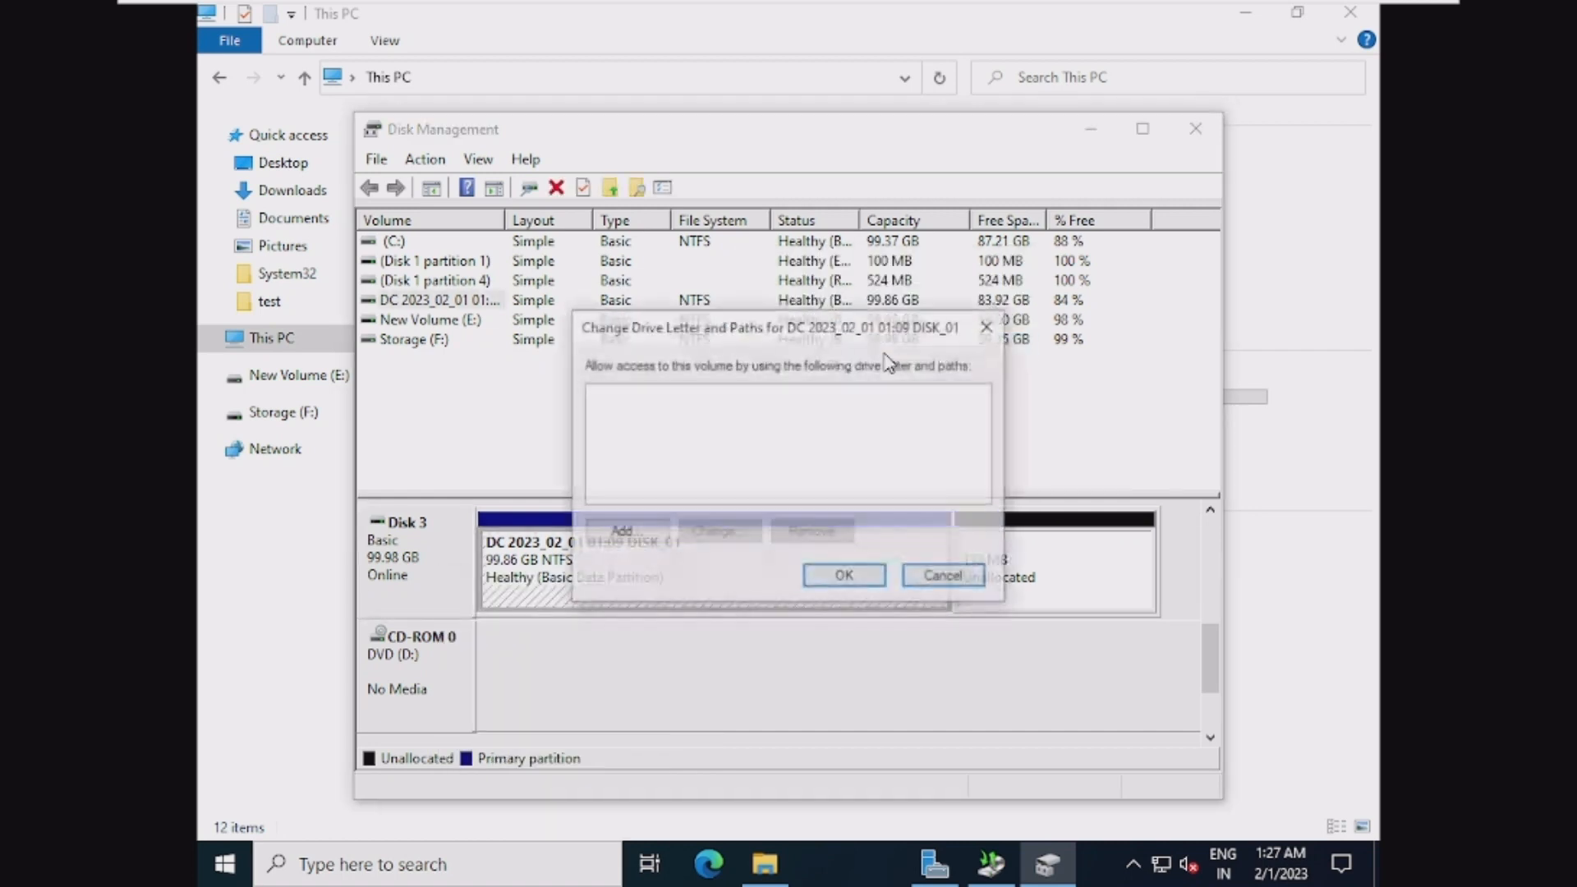
pyautogui.click(624, 531)
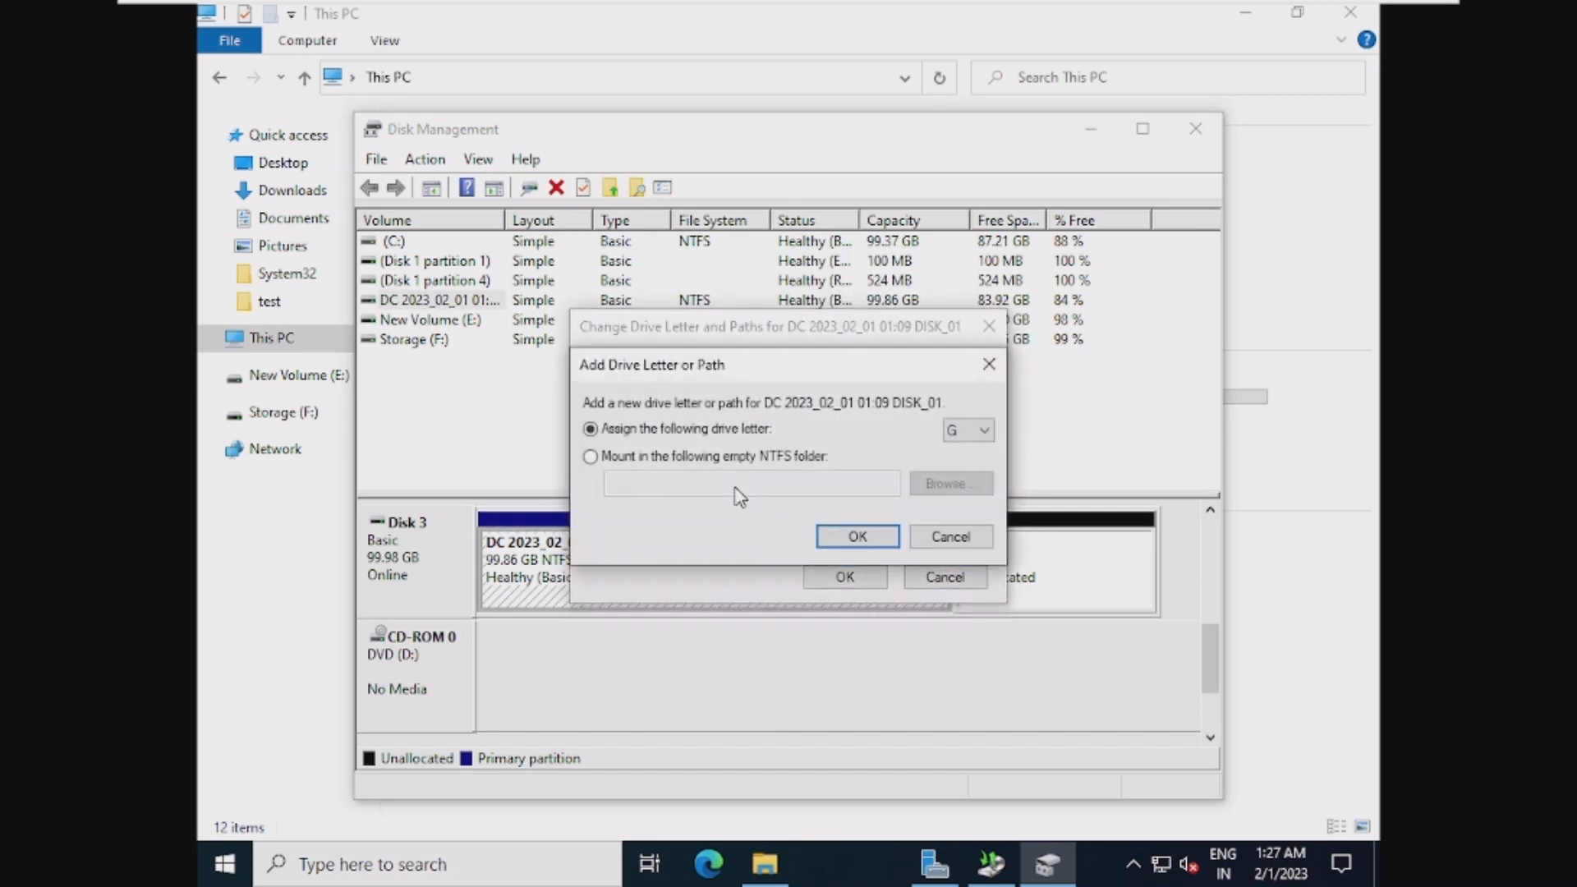
pyautogui.click(878, 539)
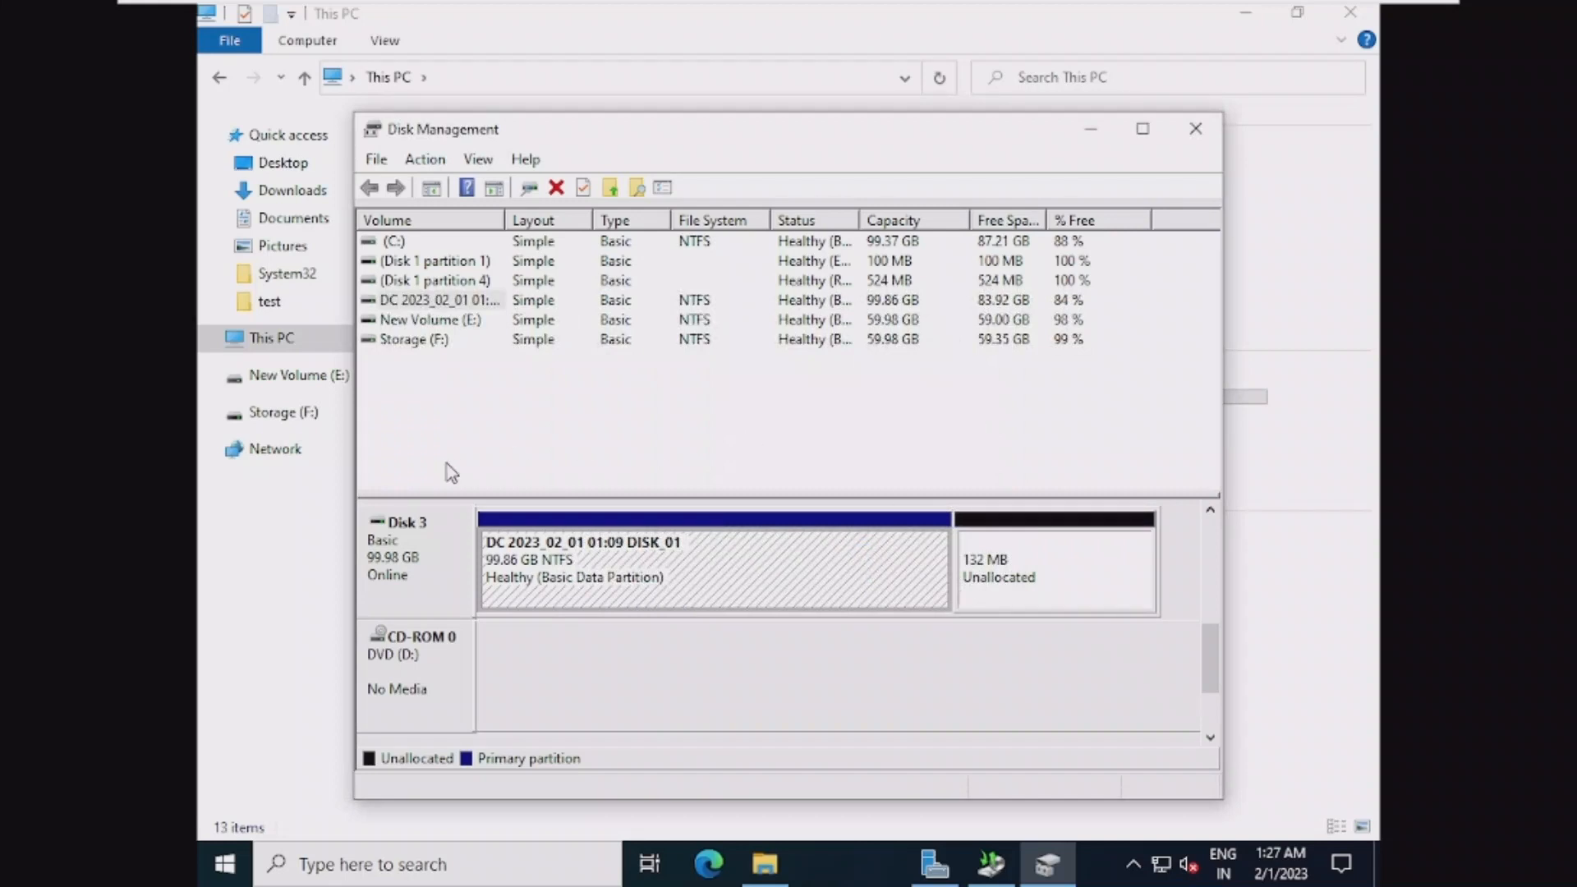
# Open the G: backup drive from This PC in File Explorer and enter its WindowsImageBackup folder, granting permanent access
pyautogui.click(265, 340)
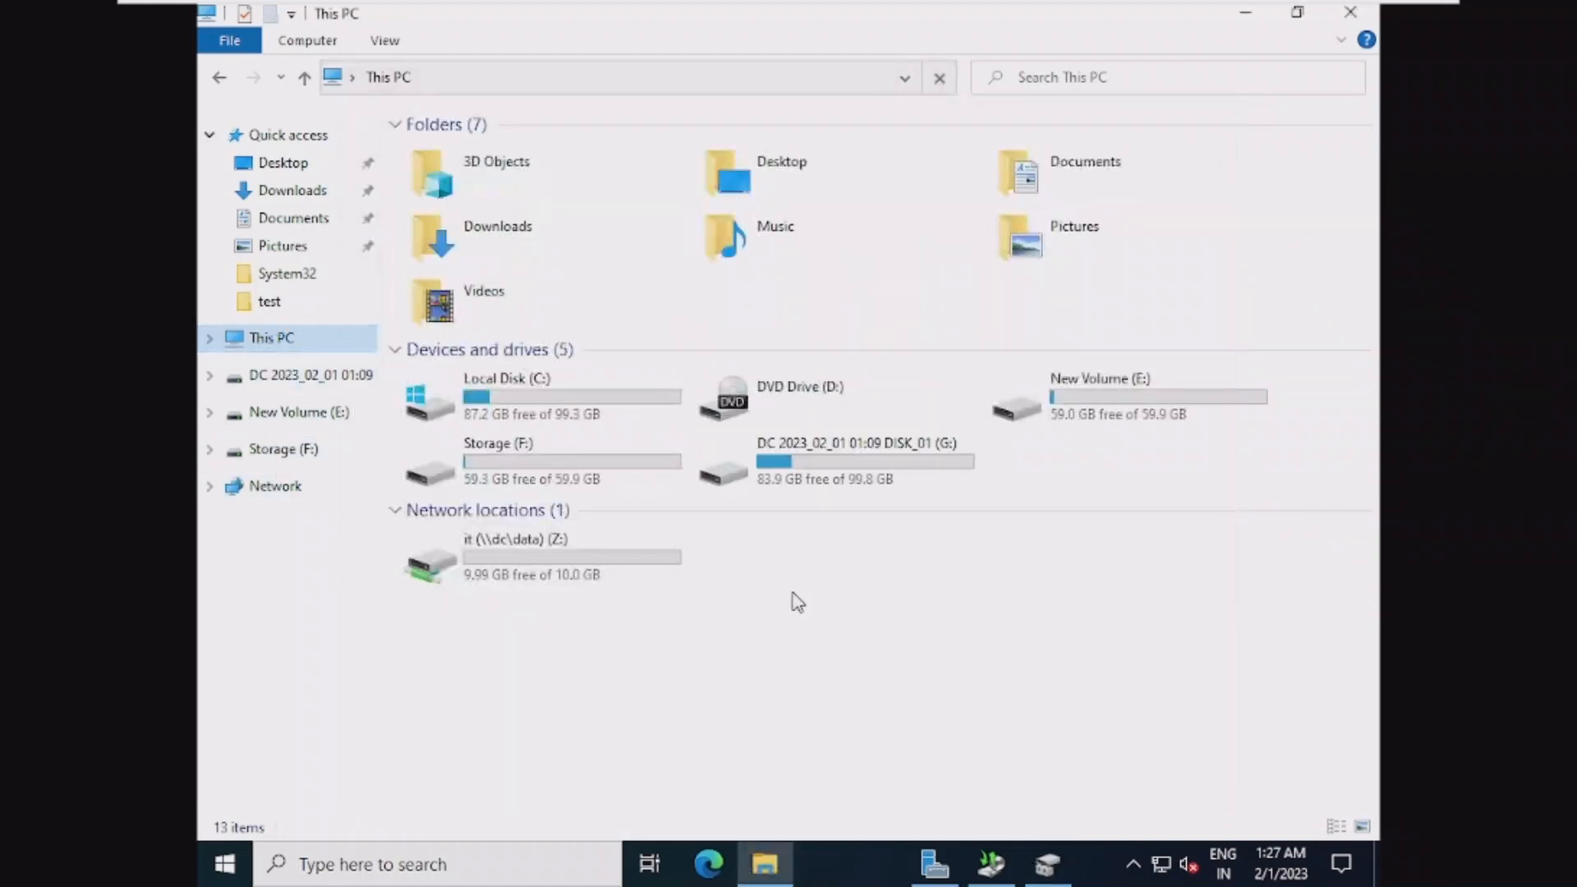
pyautogui.click(838, 473)
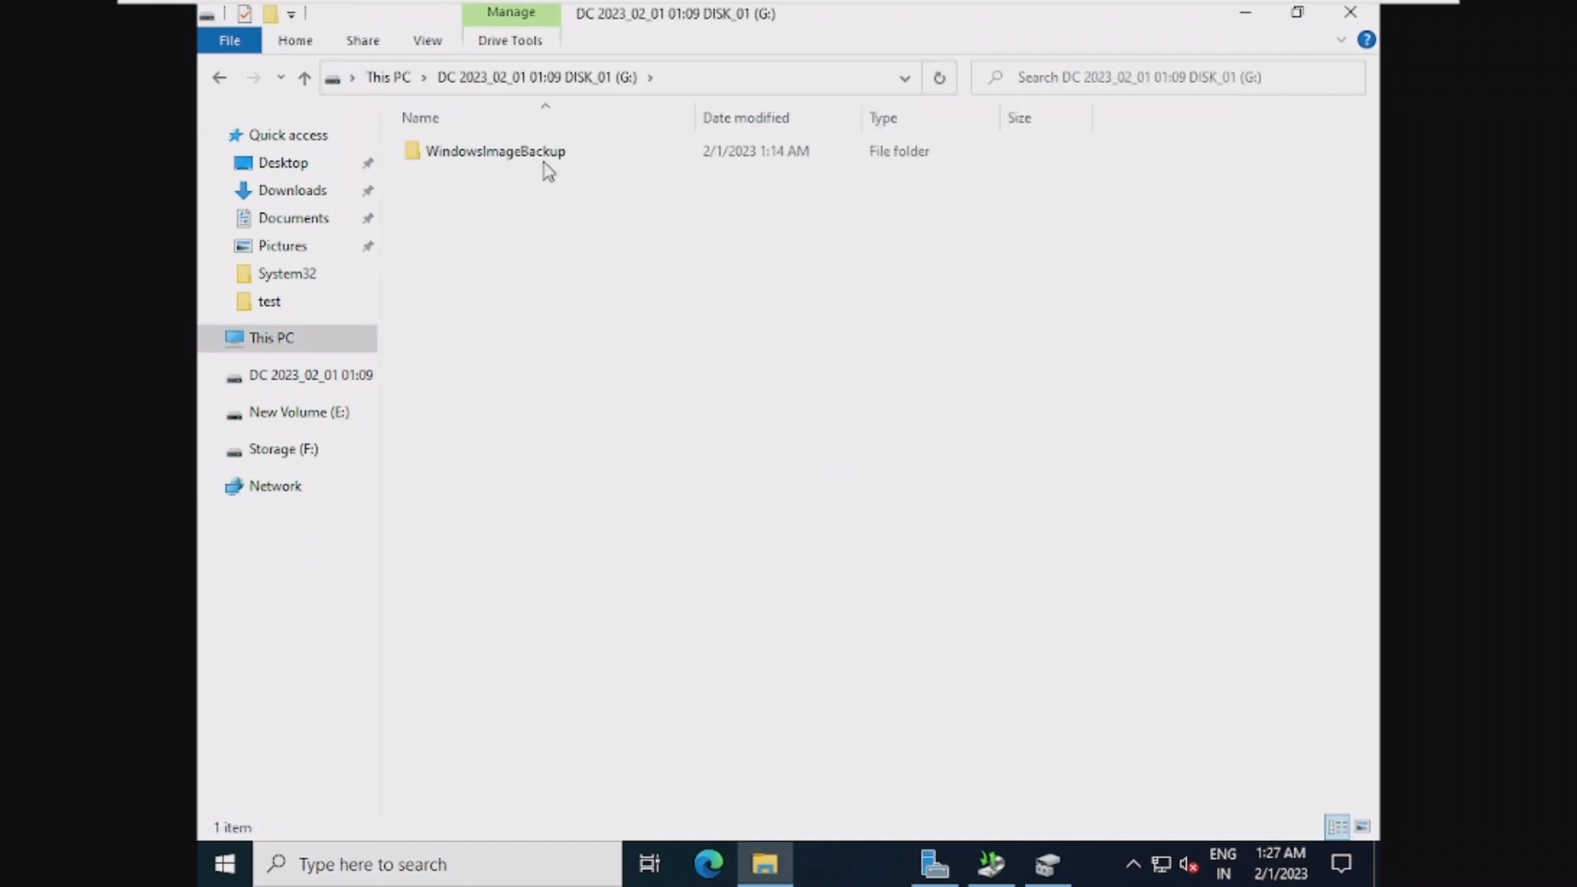
pyautogui.click(498, 160)
pyautogui.press('Return')
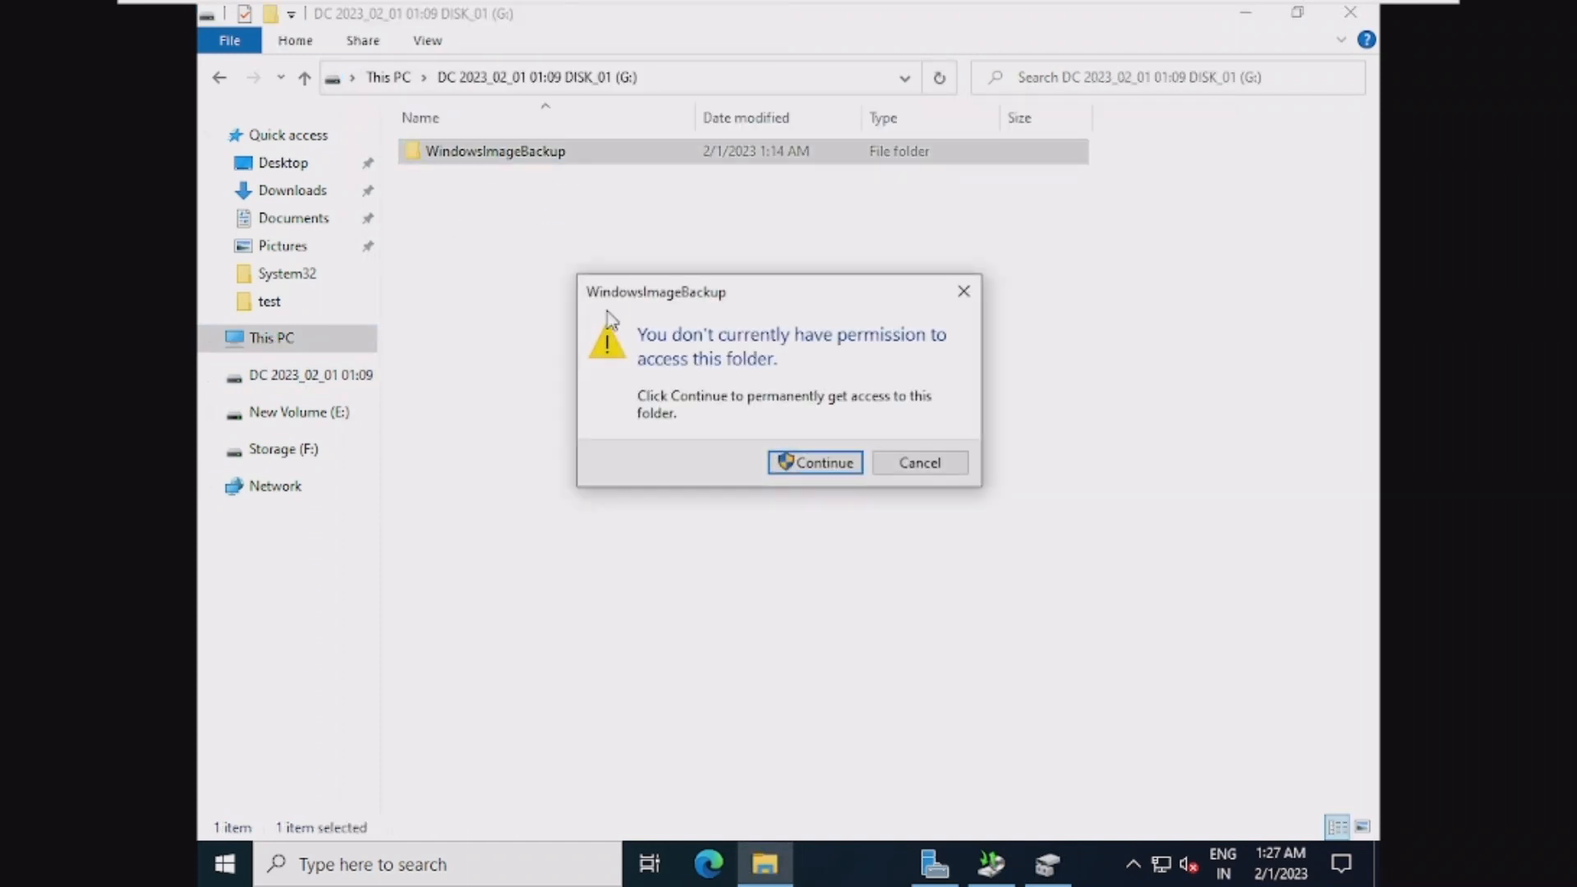
pyautogui.click(809, 460)
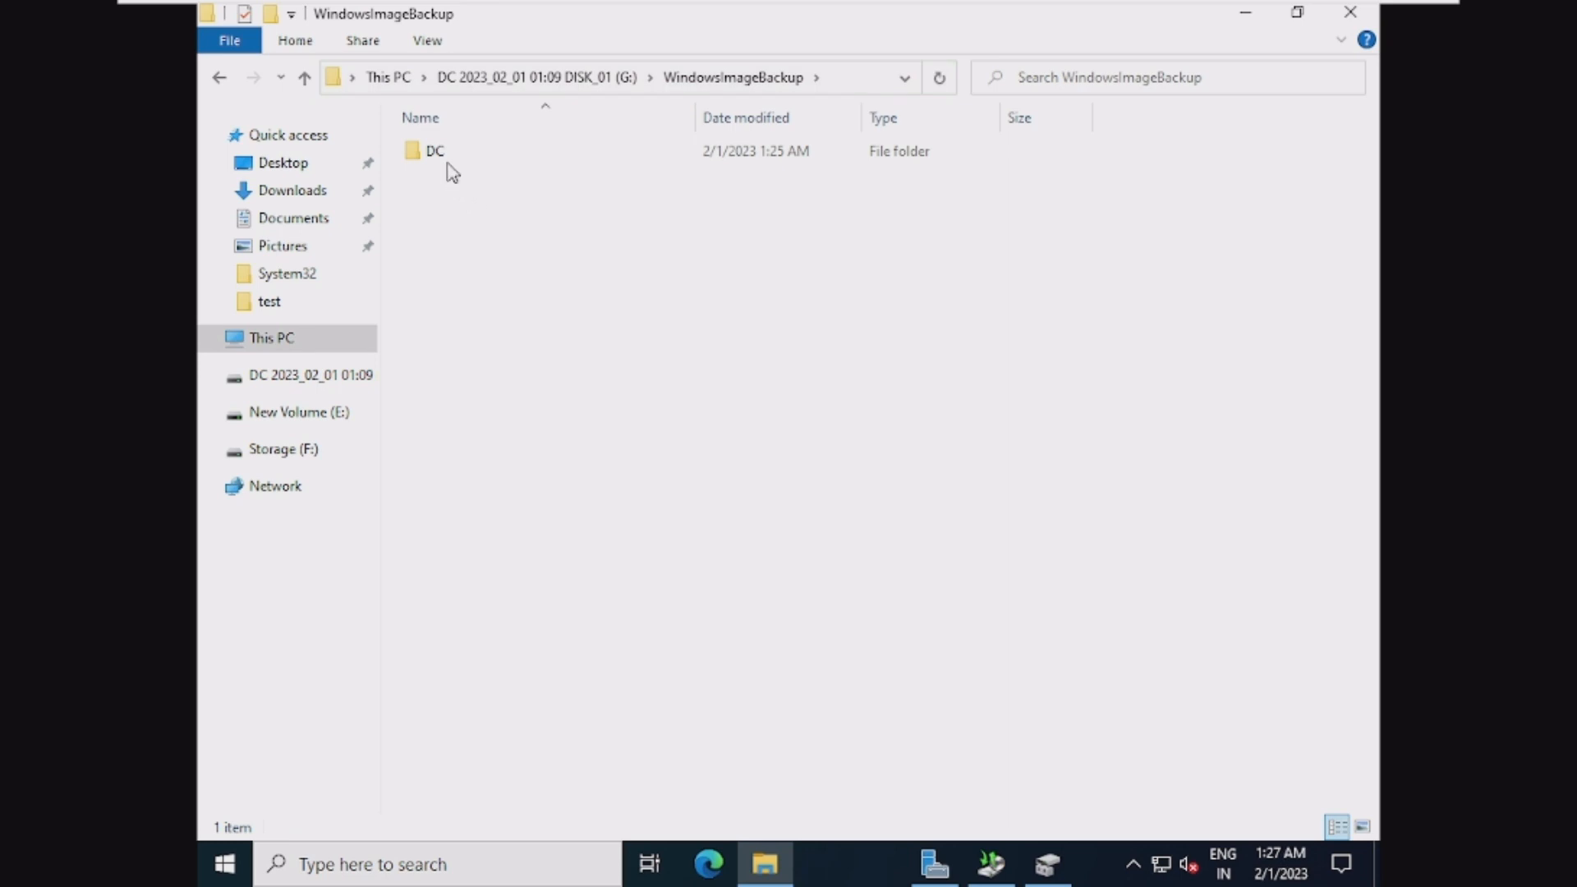
# Open the DC folder inside WindowsImageBackup with permanent access granted, inspect the backup files, and return to This PC
pyautogui.click(447, 162)
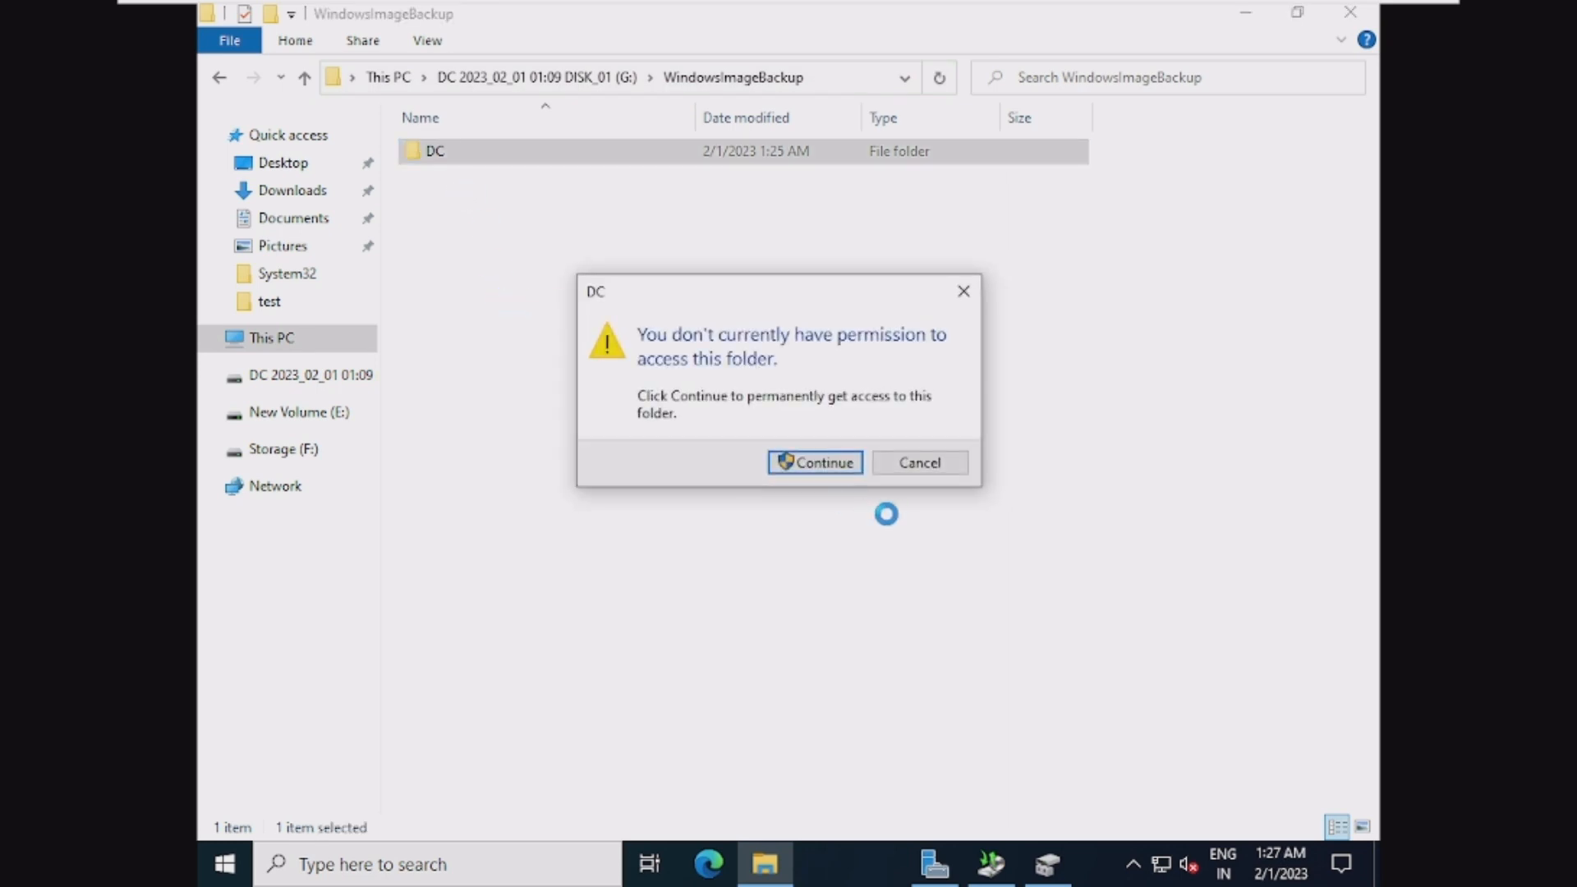
pyautogui.click(829, 469)
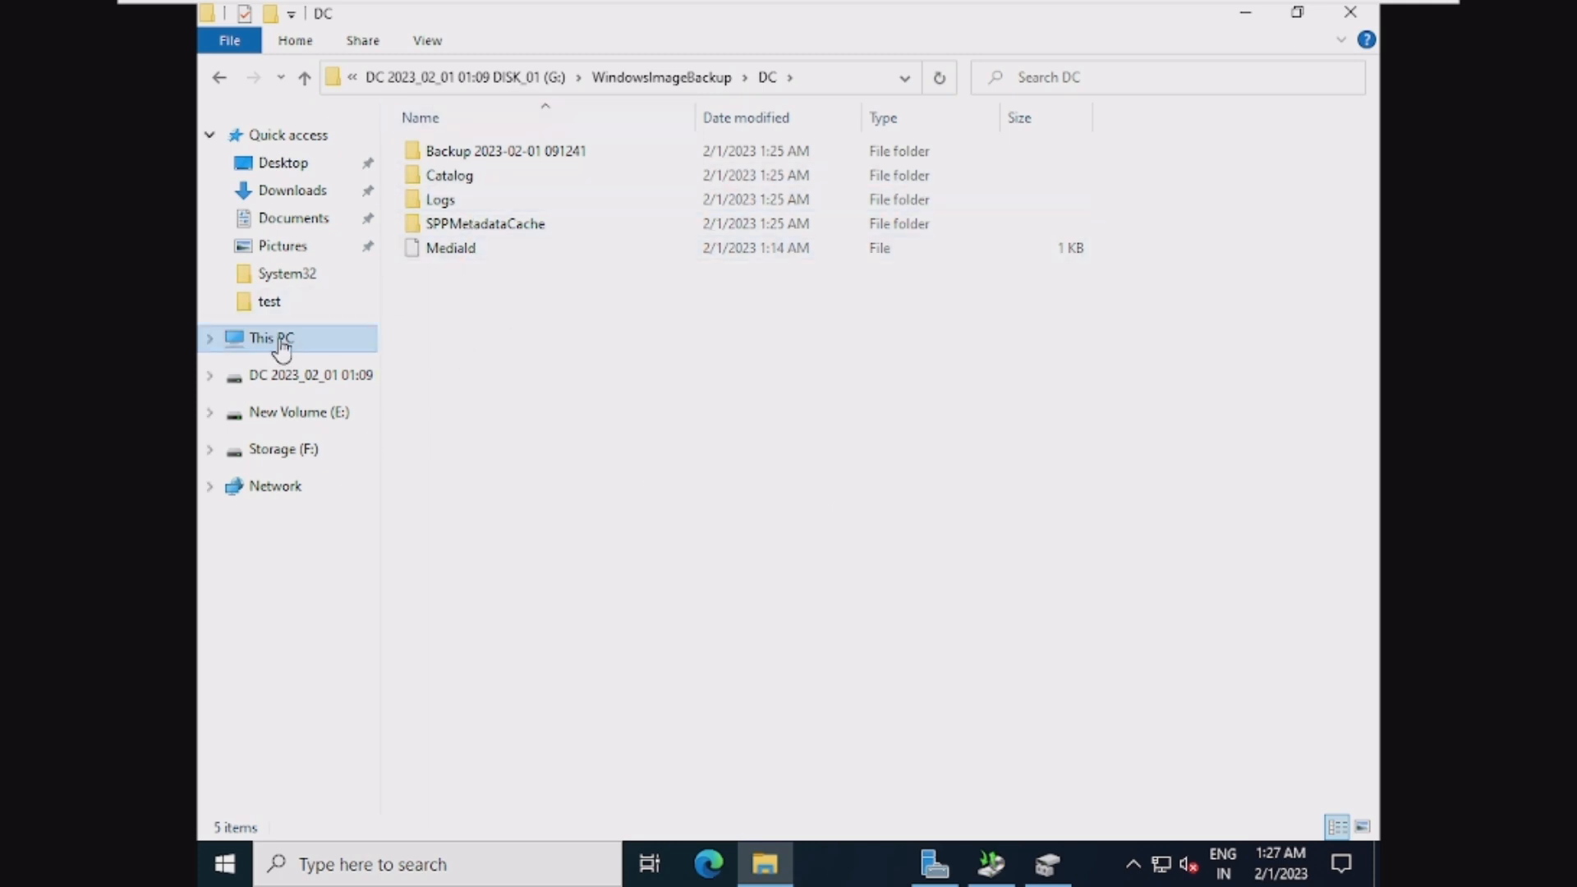
pyautogui.click(361, 336)
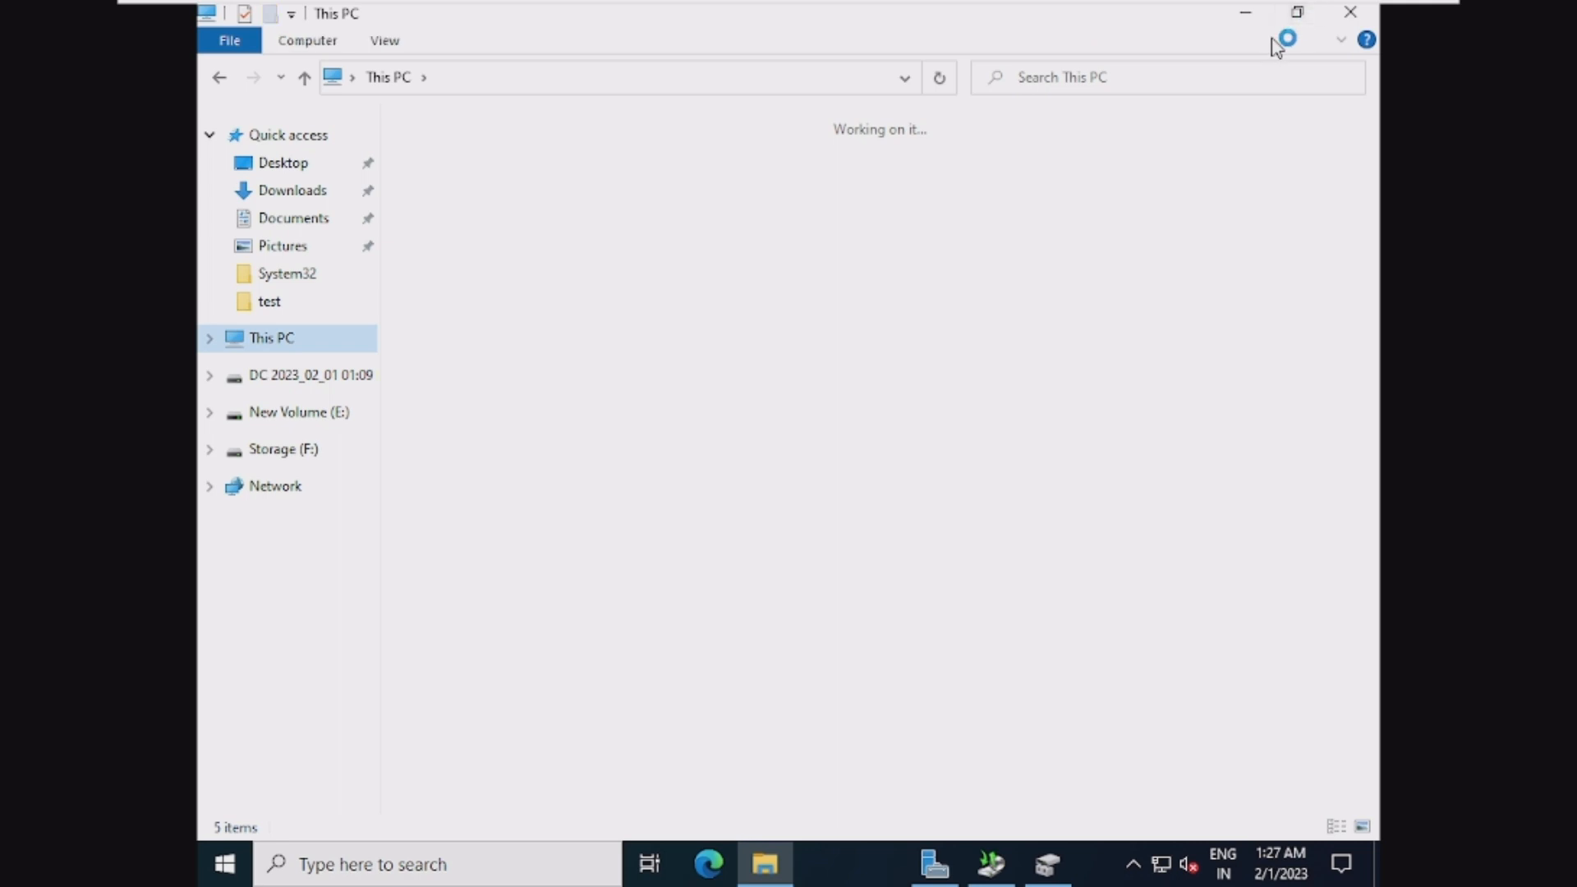